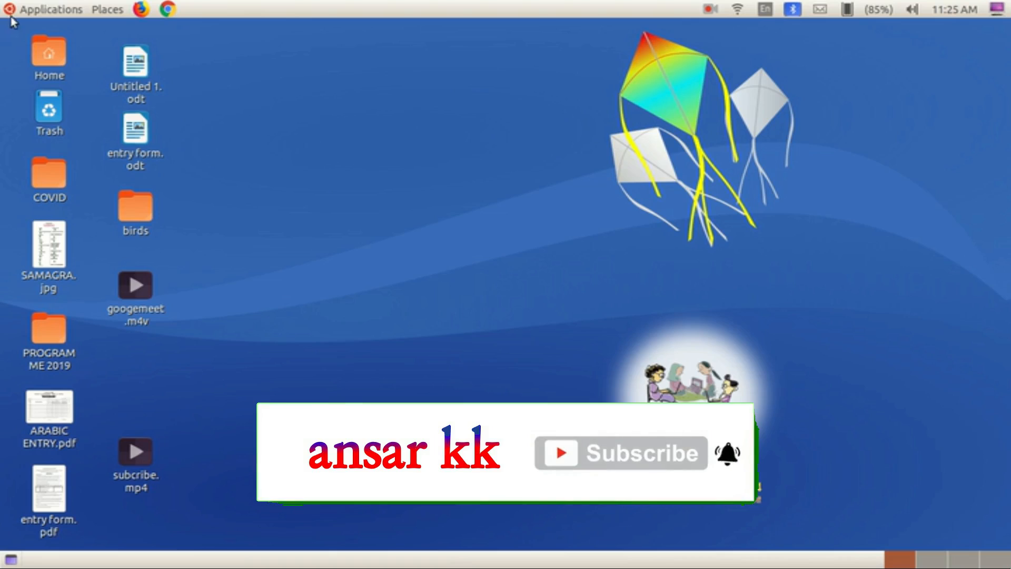
- Launch LibreOffice Draw from the office applications to start a blank drawing
{"action": "left_click", "coordinate": [35, 10]}
{"action": "mouse_move", "coordinate": [82, 190]}
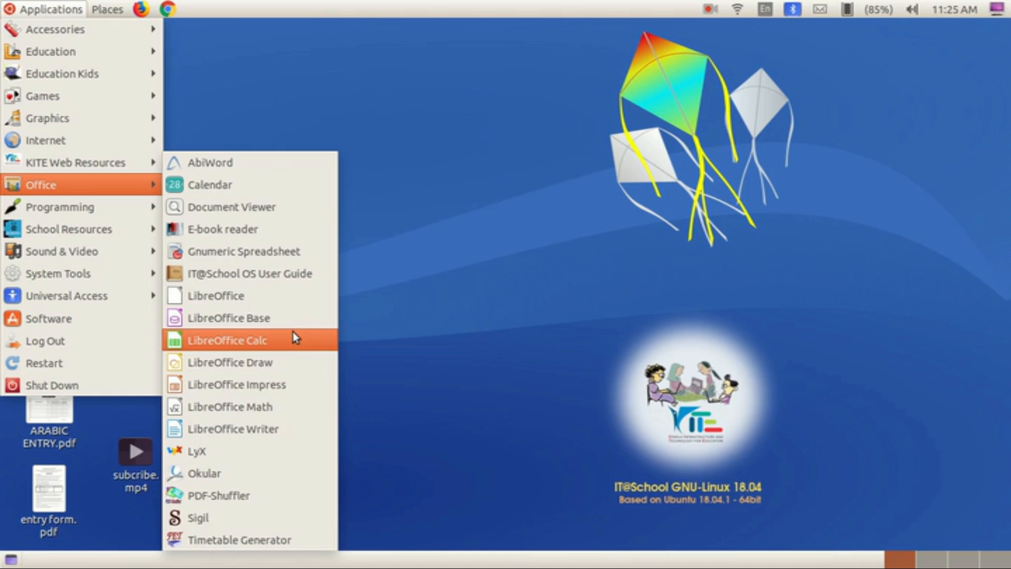
{"action": "left_click", "coordinate": [290, 368]}
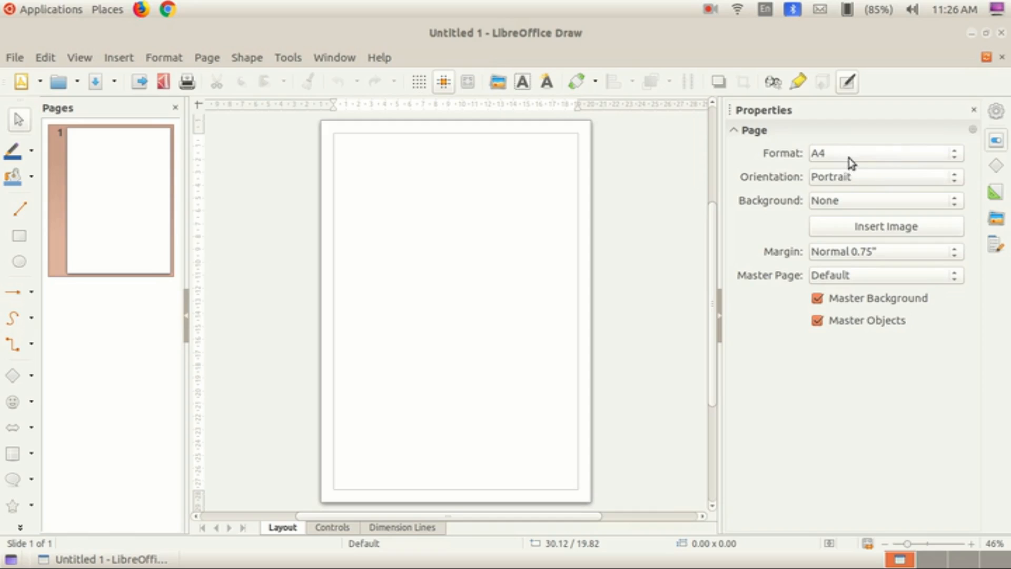
- Try the Landscape page orientation and return the page to Portrait, keeping the A4 format
{"action": "left_click", "coordinate": [955, 157]}
{"action": "left_click", "coordinate": [888, 106]}
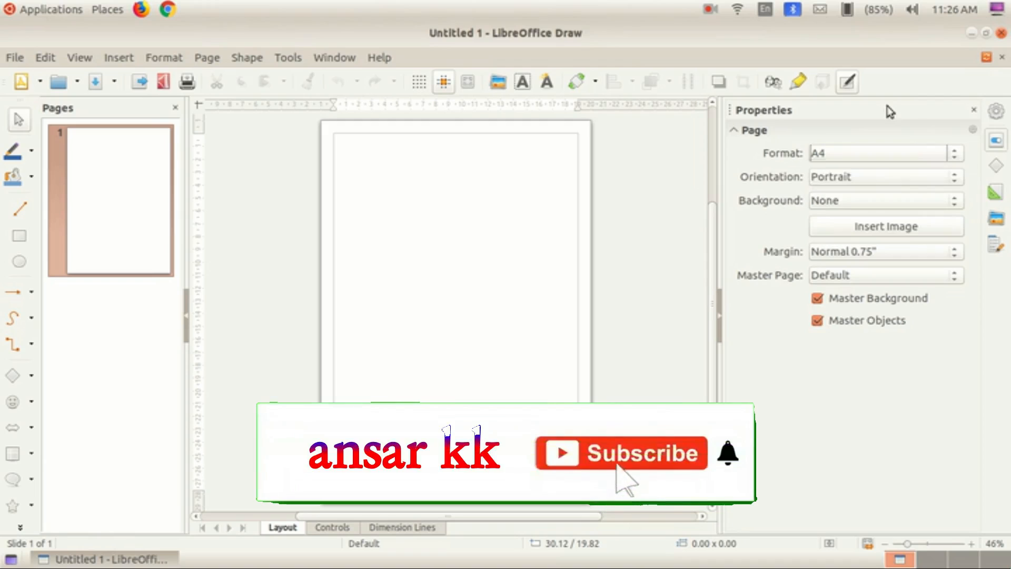
{"action": "left_click", "coordinate": [955, 182]}
{"action": "left_click", "coordinate": [944, 199]}
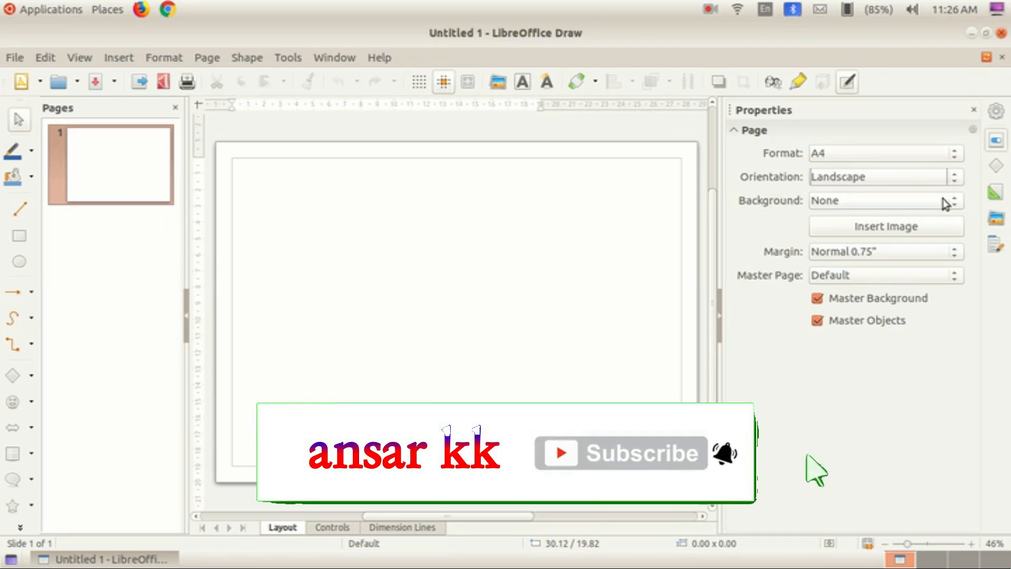
{"action": "left_click", "coordinate": [954, 181]}
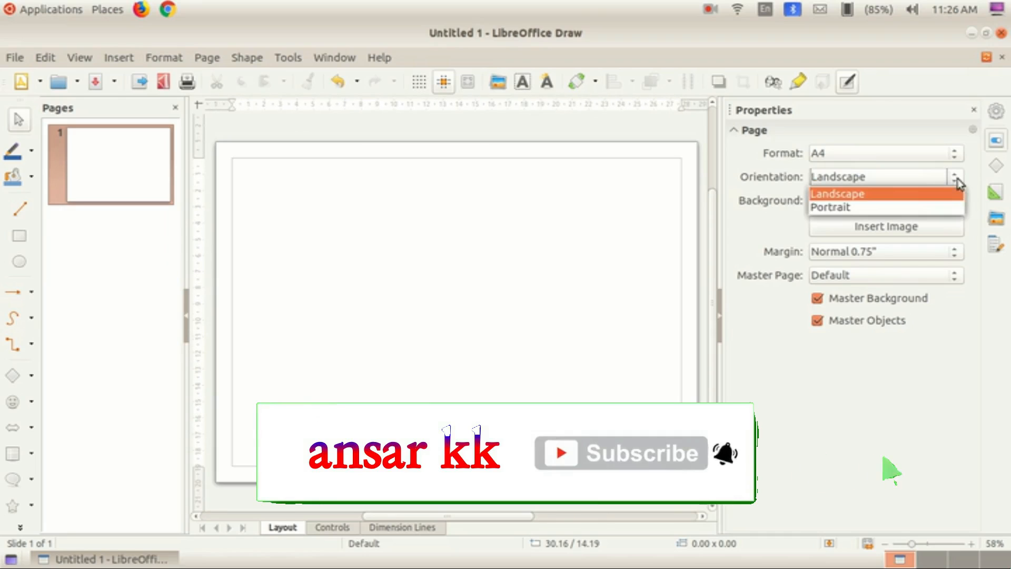
{"action": "left_click", "coordinate": [920, 210]}
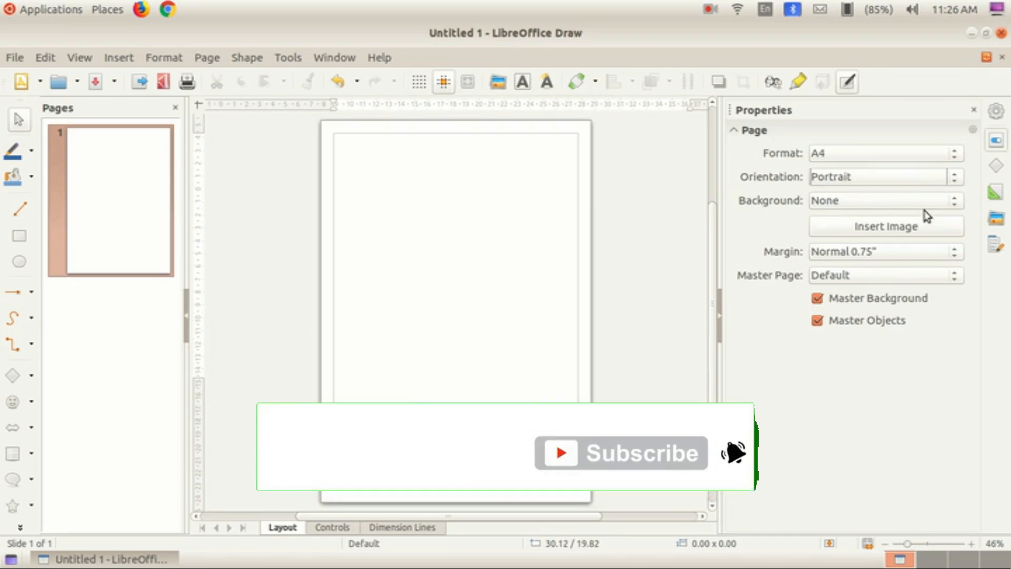
- Try the Color, Gradient, Hatching and Bitmap page backgrounds and return the background to None
{"action": "left_click", "coordinate": [953, 206]}
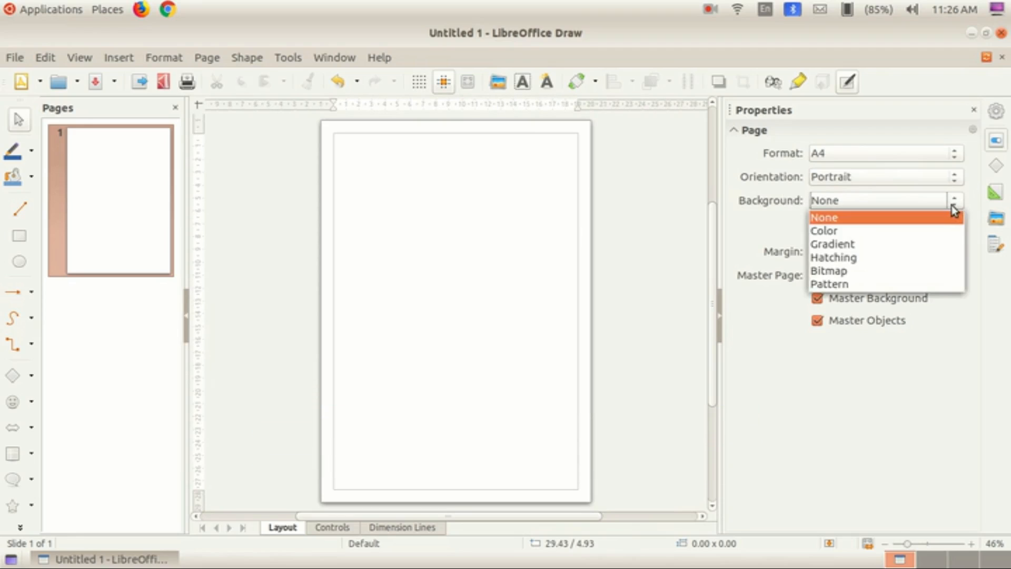
{"action": "left_click", "coordinate": [943, 230]}
{"action": "left_click", "coordinate": [951, 196]}
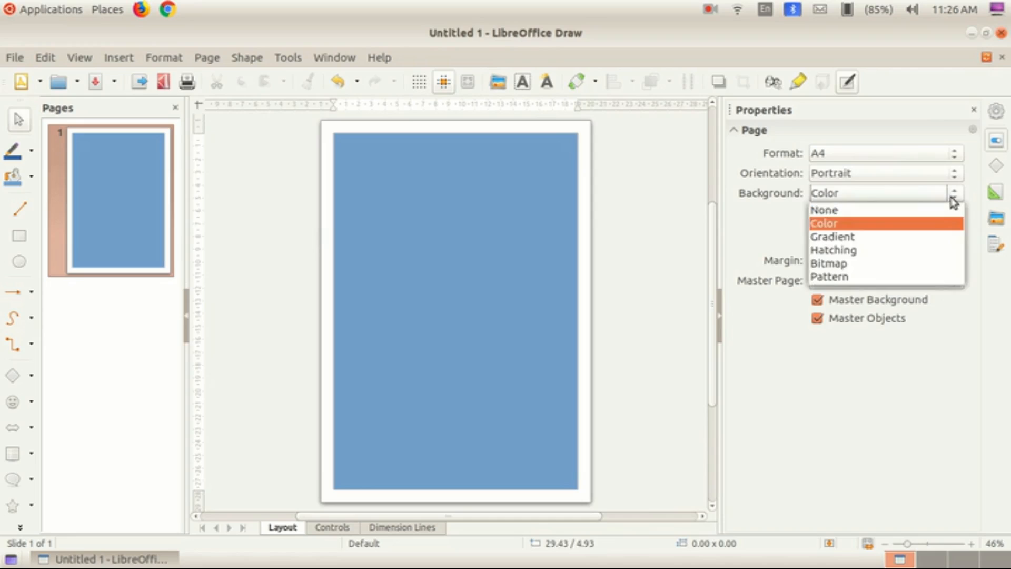
{"action": "left_click", "coordinate": [915, 238]}
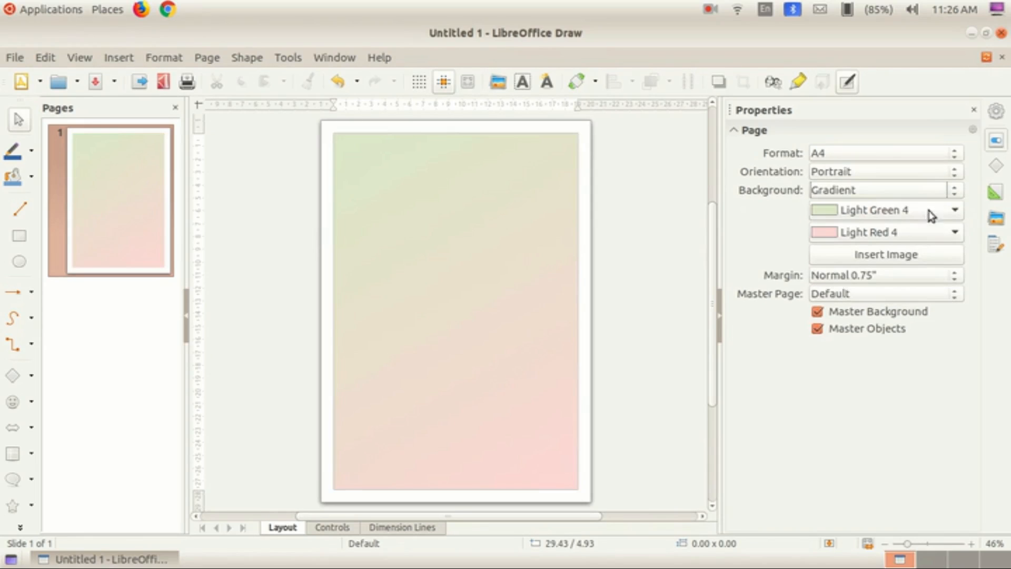
{"action": "left_click", "coordinate": [954, 195]}
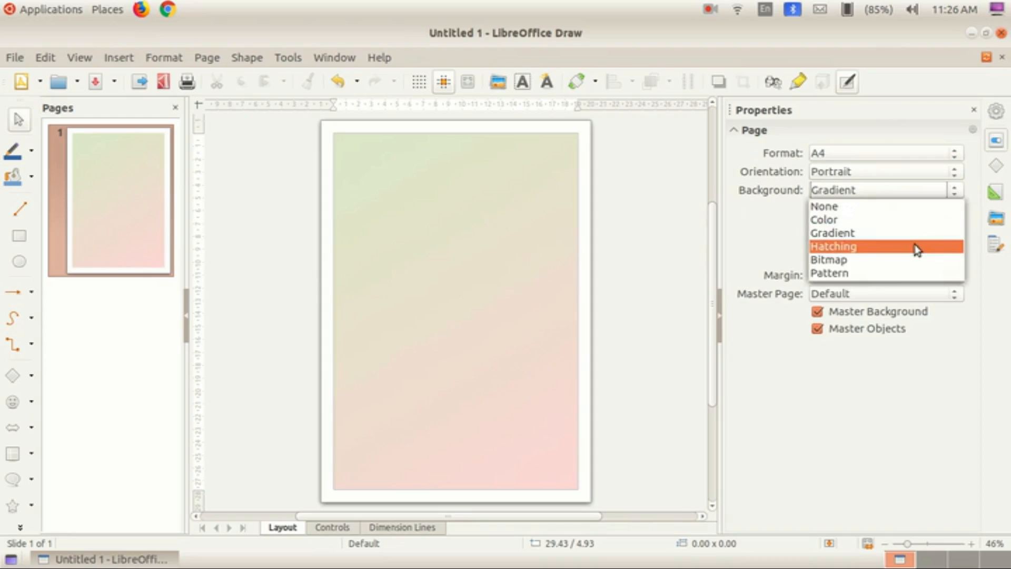
{"action": "left_click", "coordinate": [914, 247]}
{"action": "left_click", "coordinate": [952, 199]}
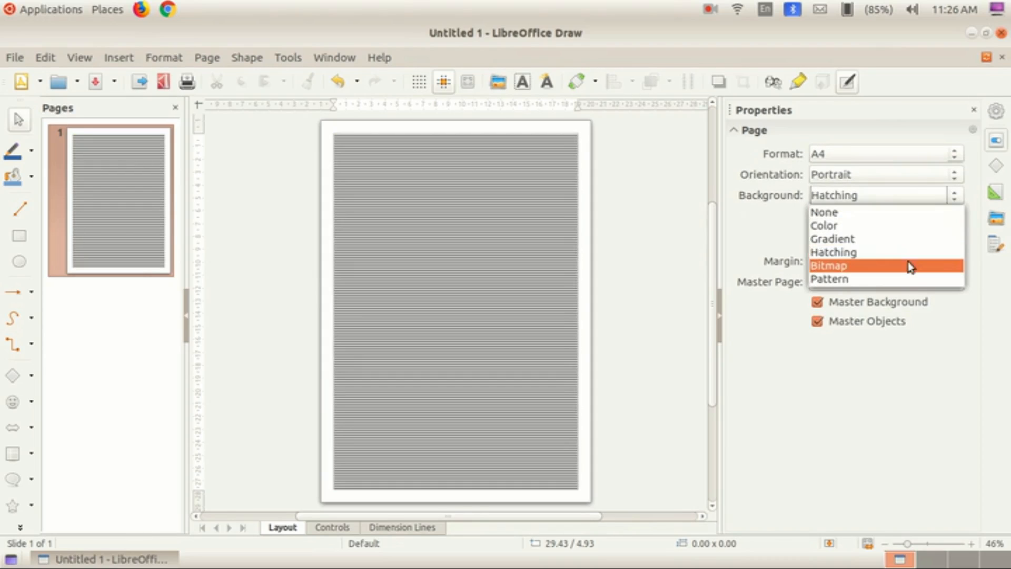
{"action": "left_click", "coordinate": [910, 266]}
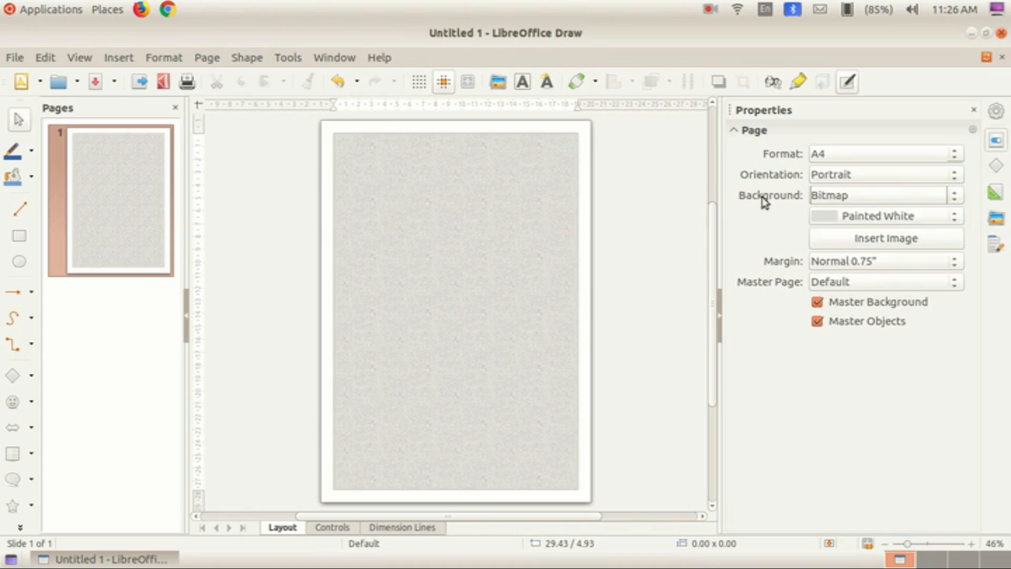
{"action": "left_click", "coordinate": [951, 199]}
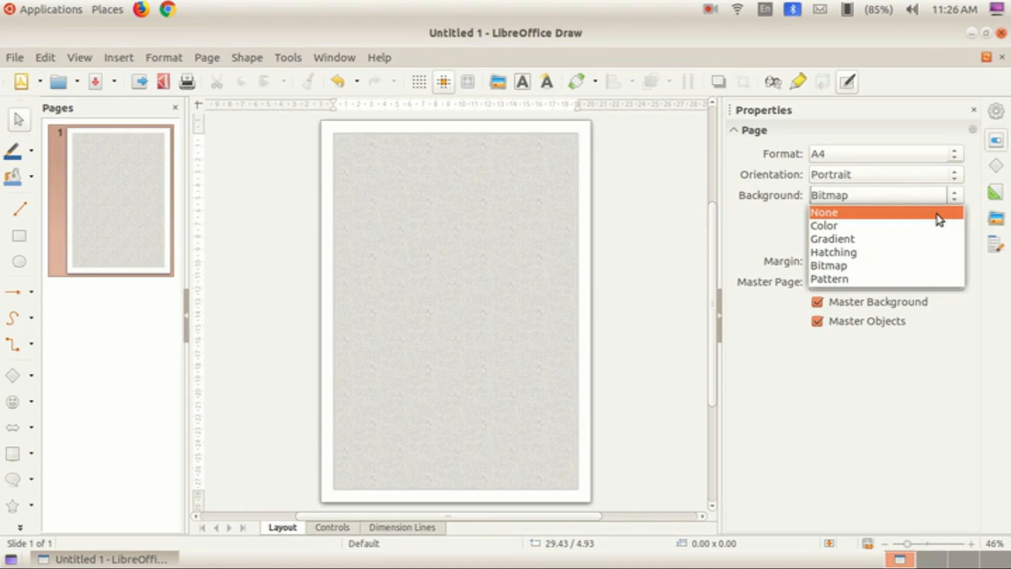
{"action": "left_click", "coordinate": [943, 212]}
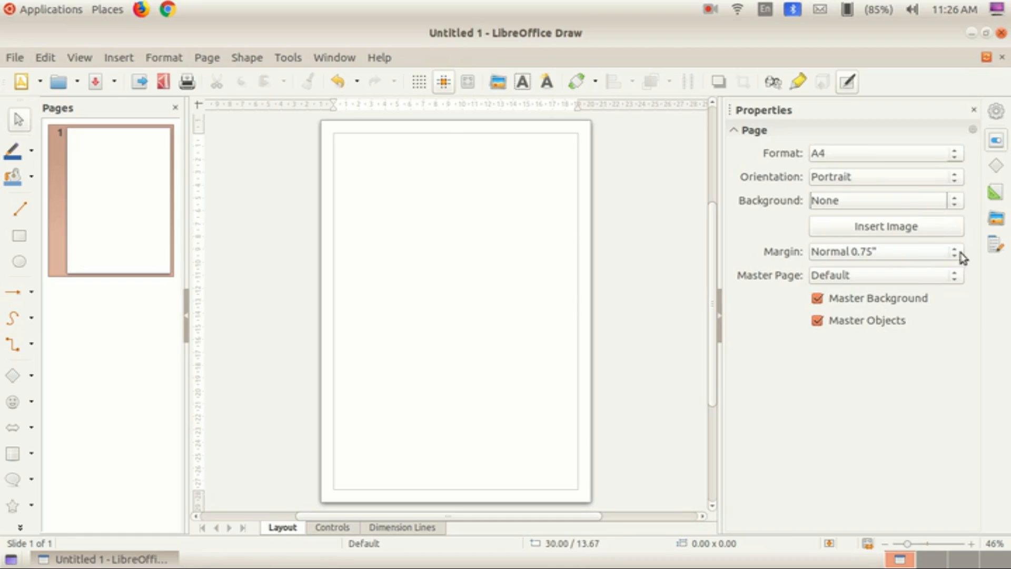
- Try tree8.jpeg from the border folder as the page background image and reset the background to None
{"action": "left_click", "coordinate": [906, 231]}
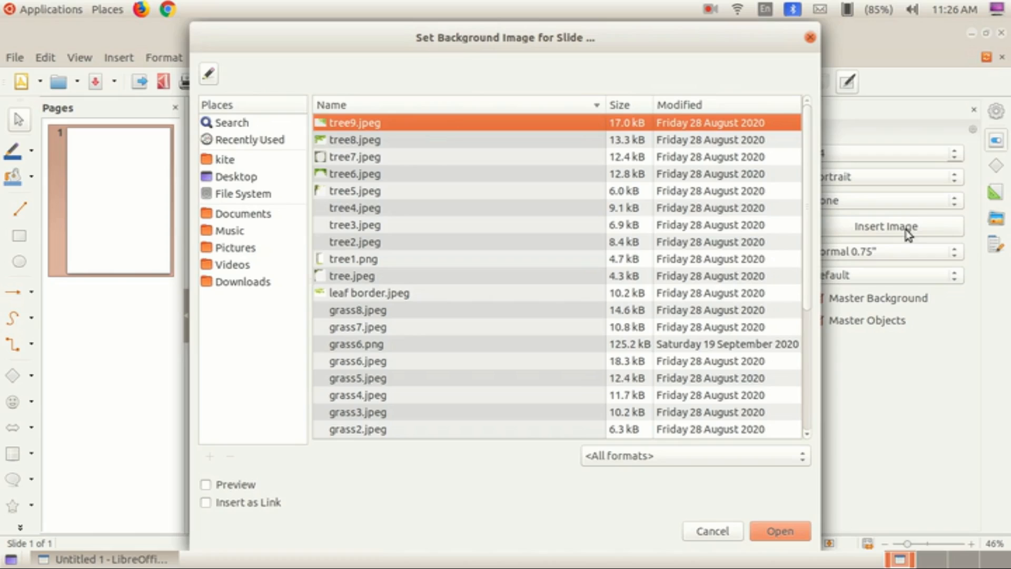
{"action": "left_click", "coordinate": [348, 142]}
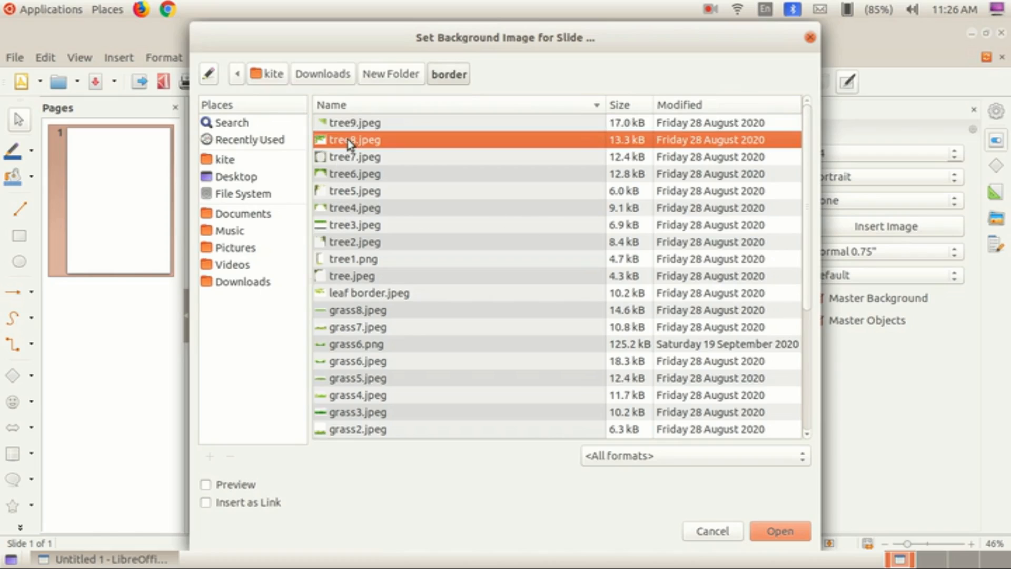
{"action": "left_click", "coordinate": [755, 533]}
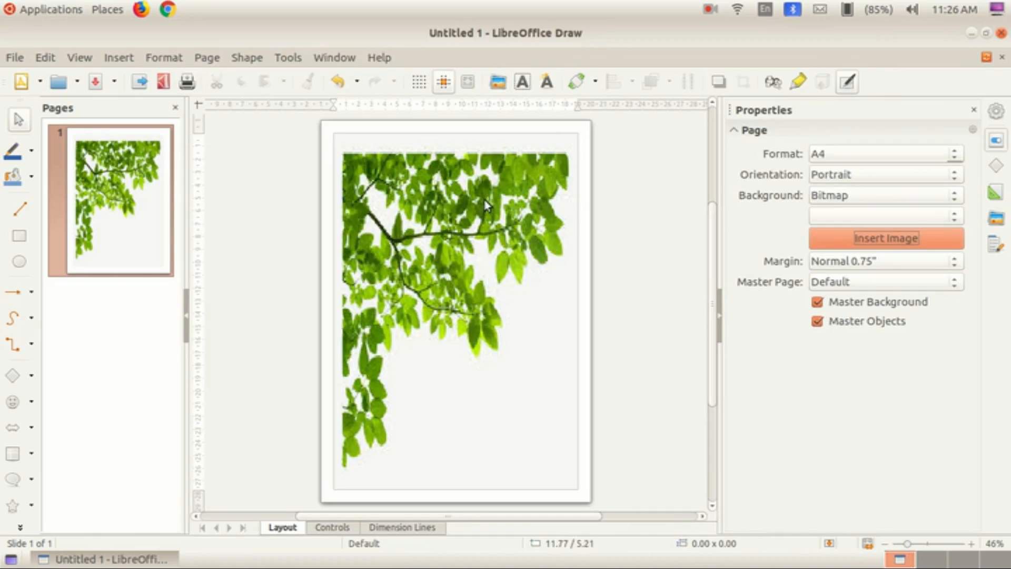
{"action": "left_click", "coordinate": [894, 196]}
{"action": "left_click", "coordinate": [887, 210]}
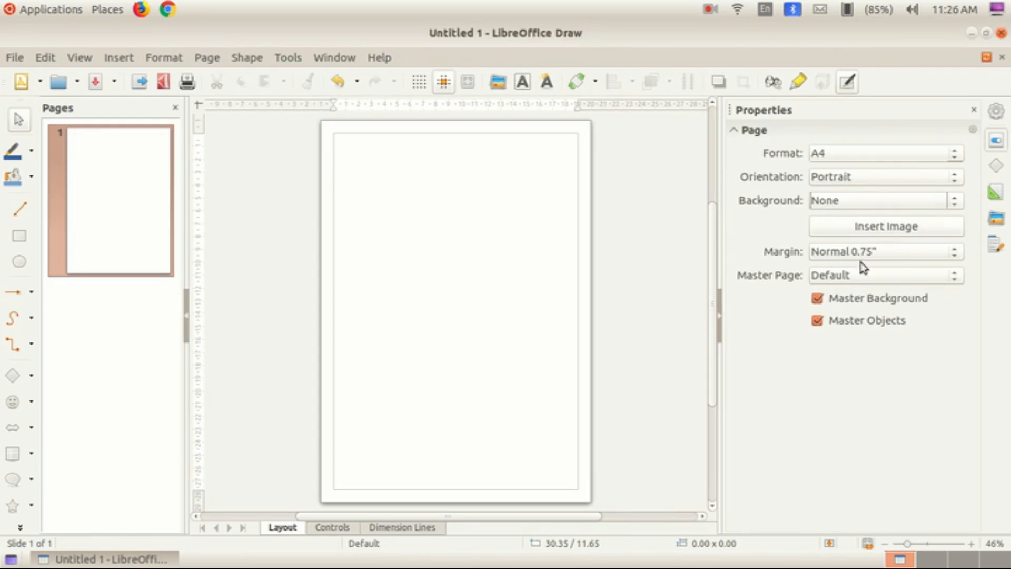
- Try the None and Normal 1" page margins and set the page margin to Narrow
{"action": "left_click", "coordinate": [912, 256]}
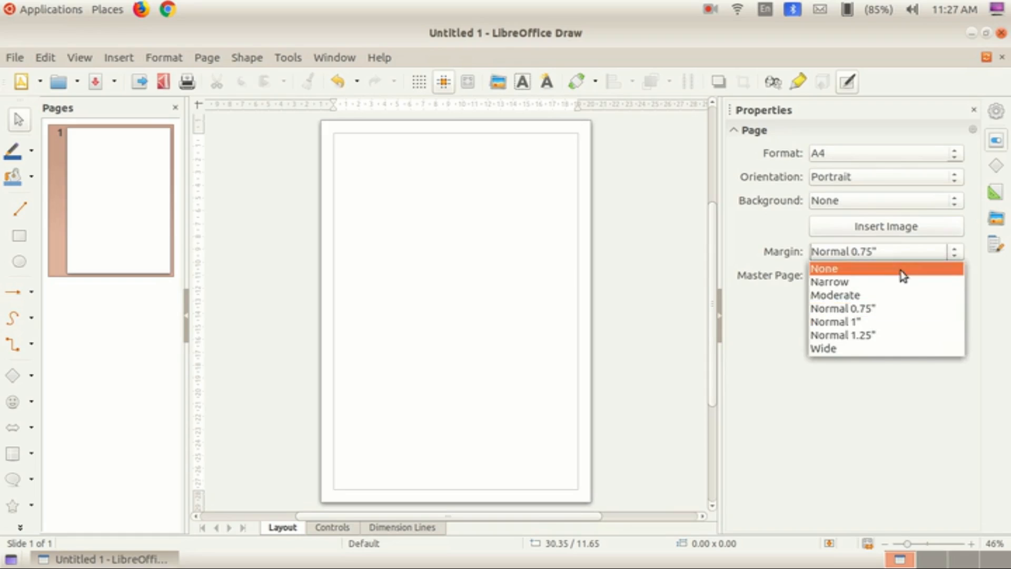
{"action": "left_click", "coordinate": [902, 270]}
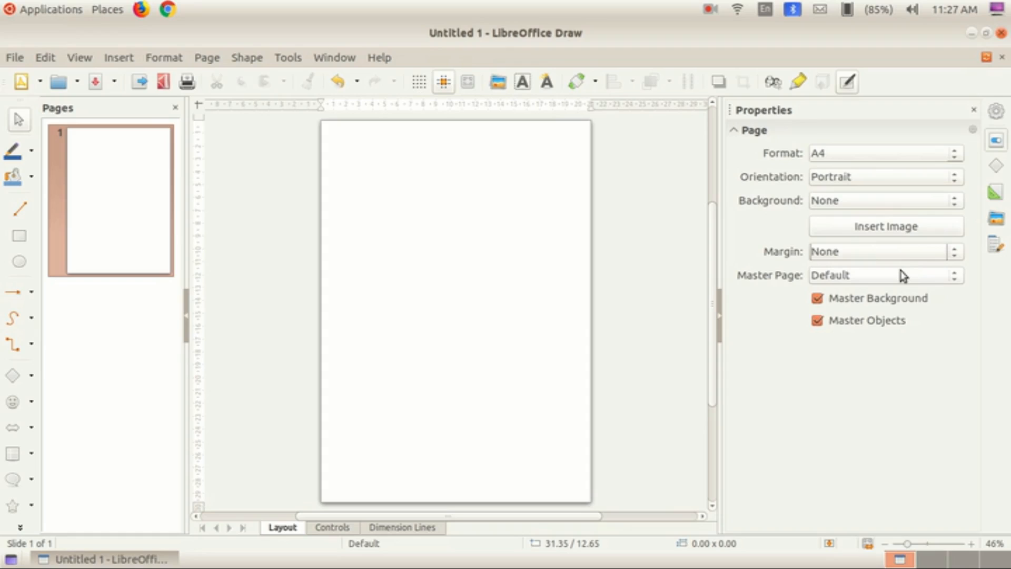
{"action": "left_click", "coordinate": [914, 256]}
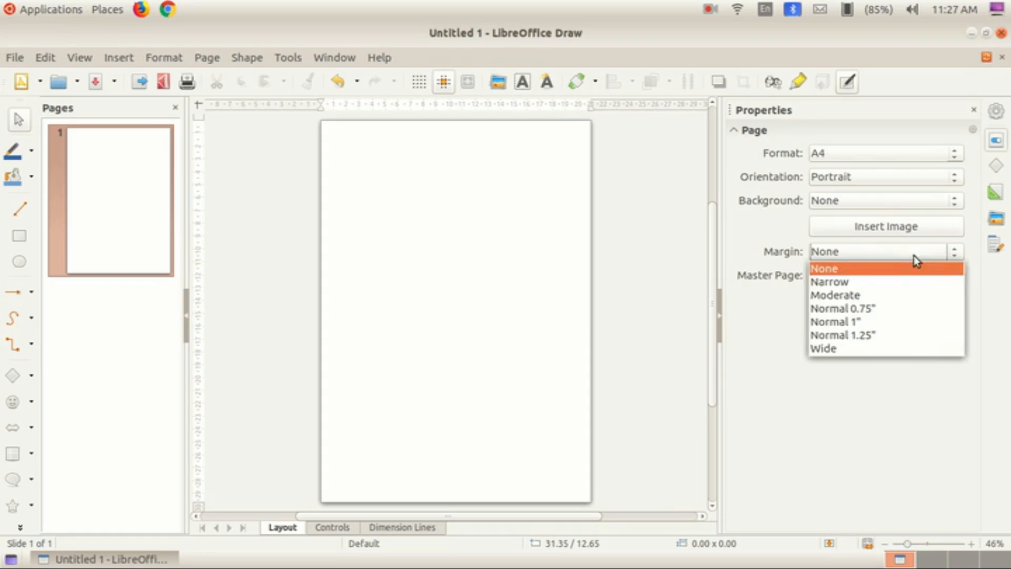
{"action": "left_click", "coordinate": [900, 283]}
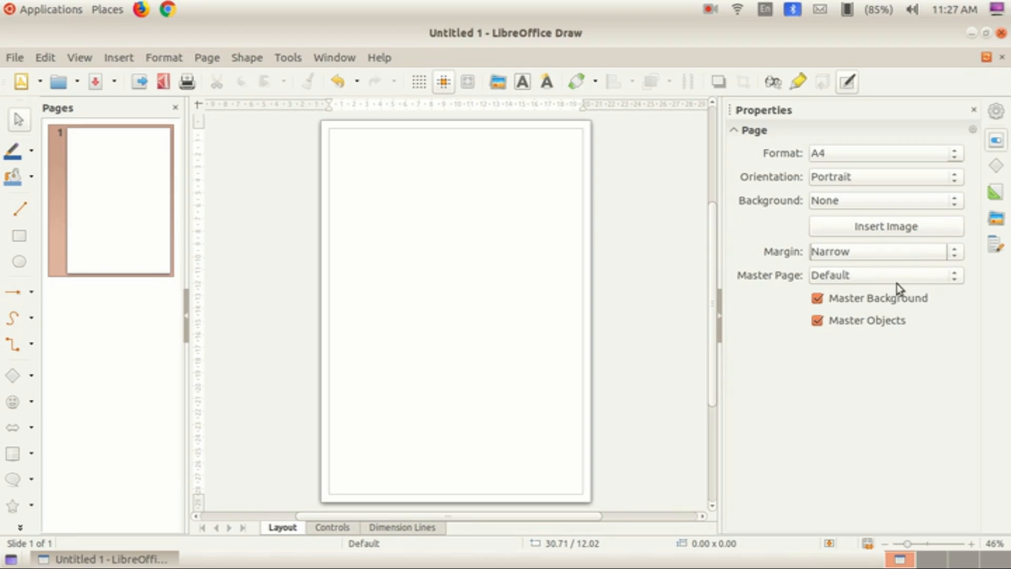
{"action": "left_click", "coordinate": [906, 257]}
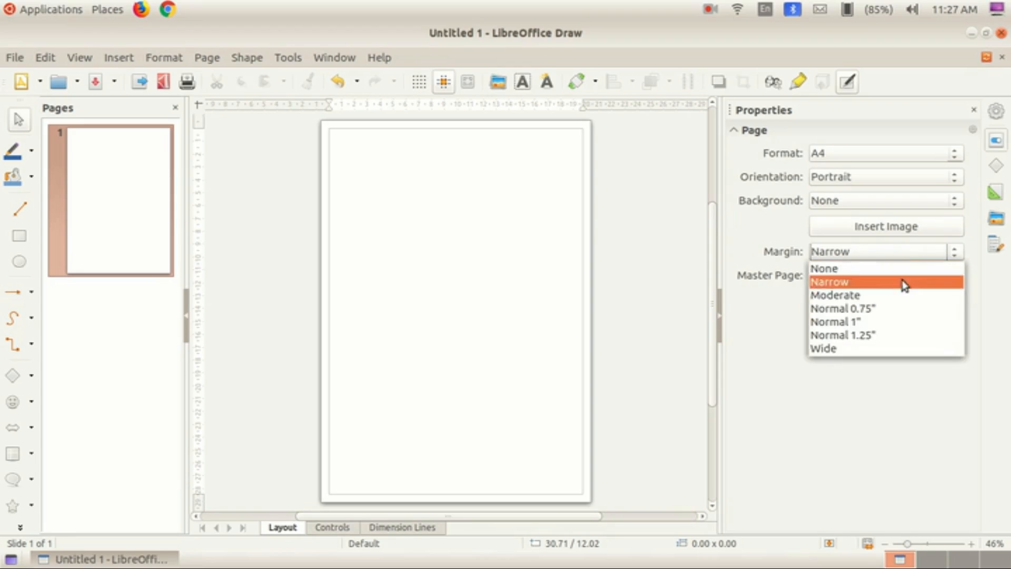
{"action": "left_click", "coordinate": [899, 321]}
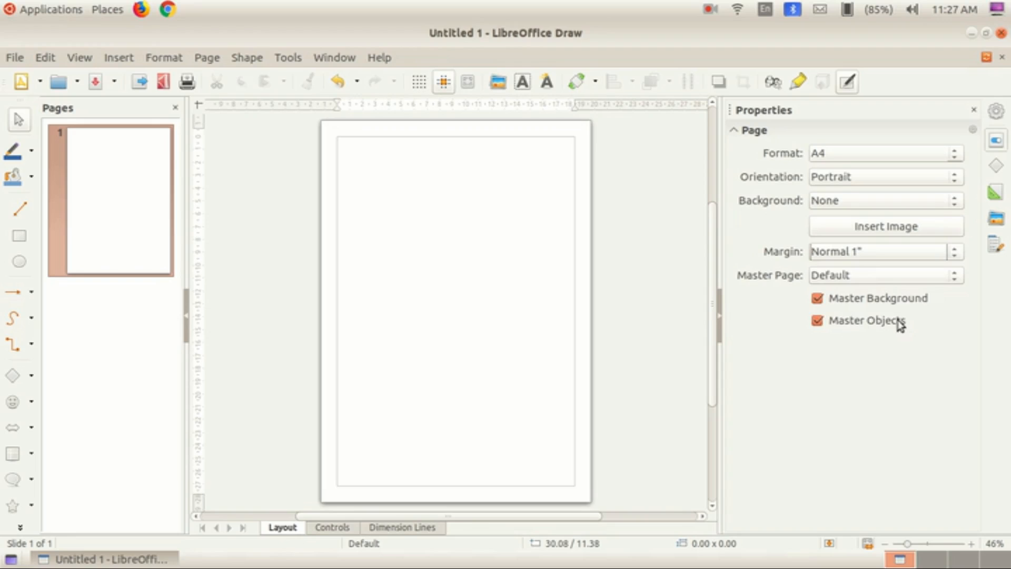
{"action": "left_click", "coordinate": [865, 248]}
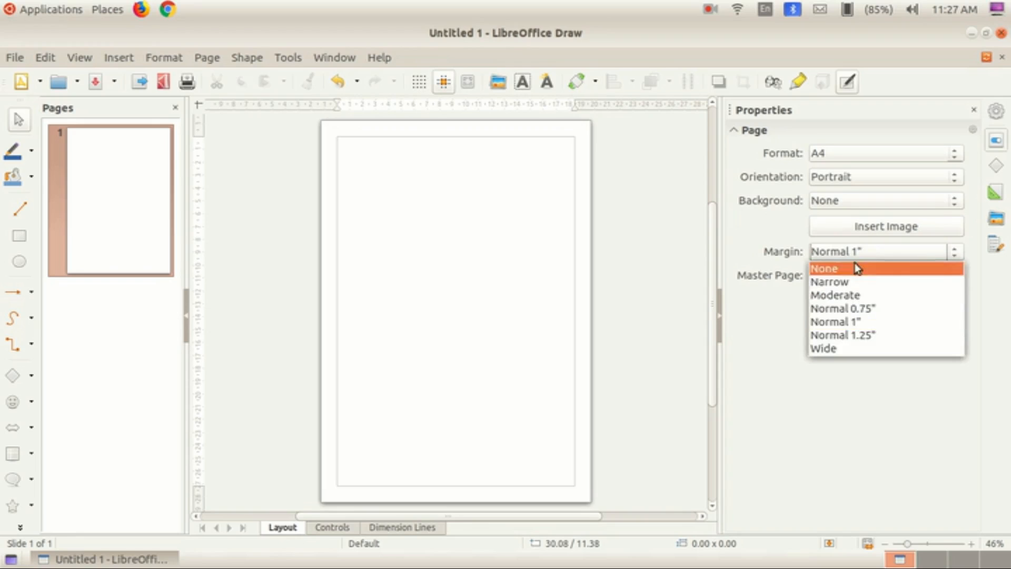
{"action": "left_click", "coordinate": [853, 283]}
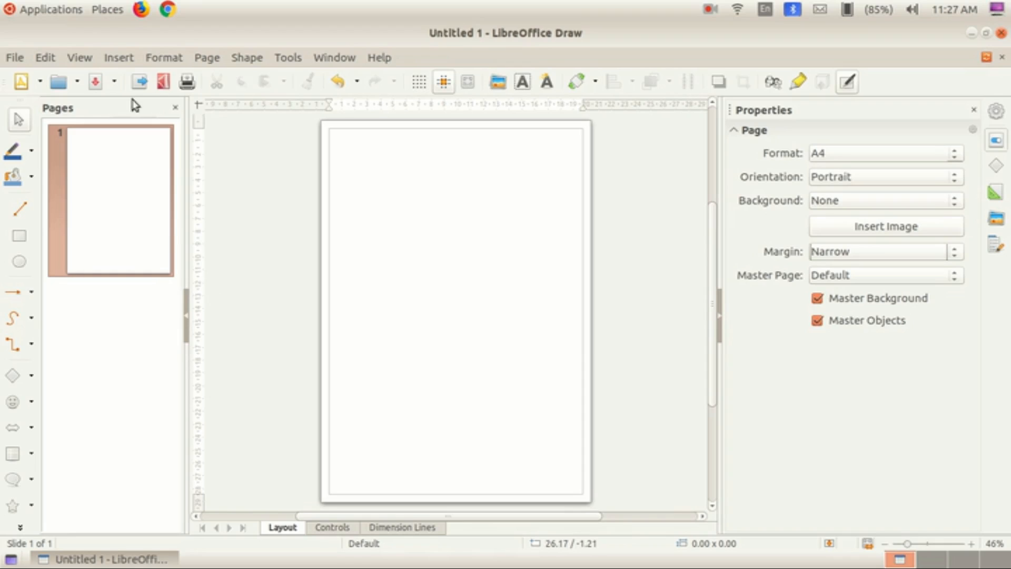
{"action": "left_click", "coordinate": [14, 59]}
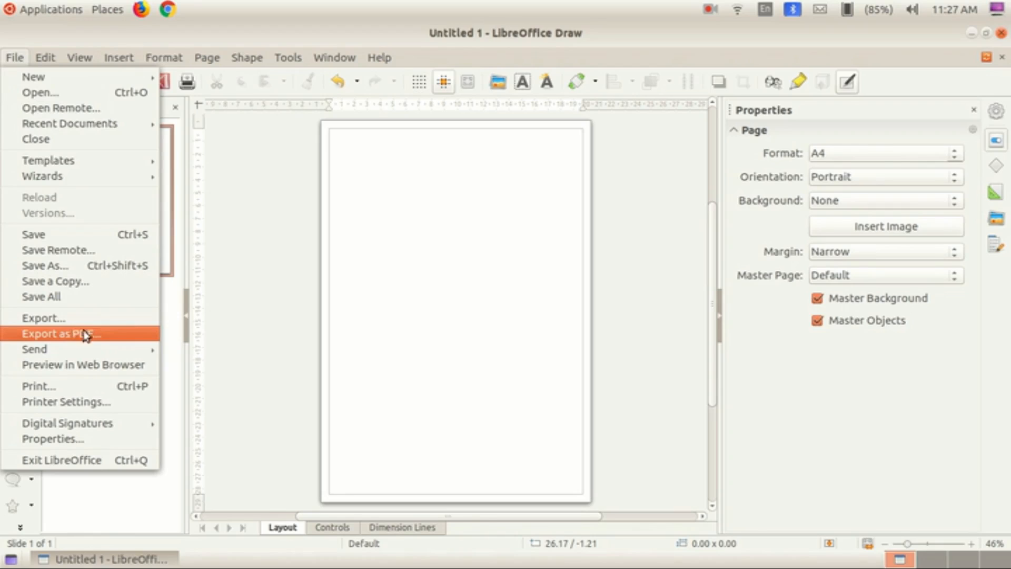
{"action": "left_click", "coordinate": [229, 190]}
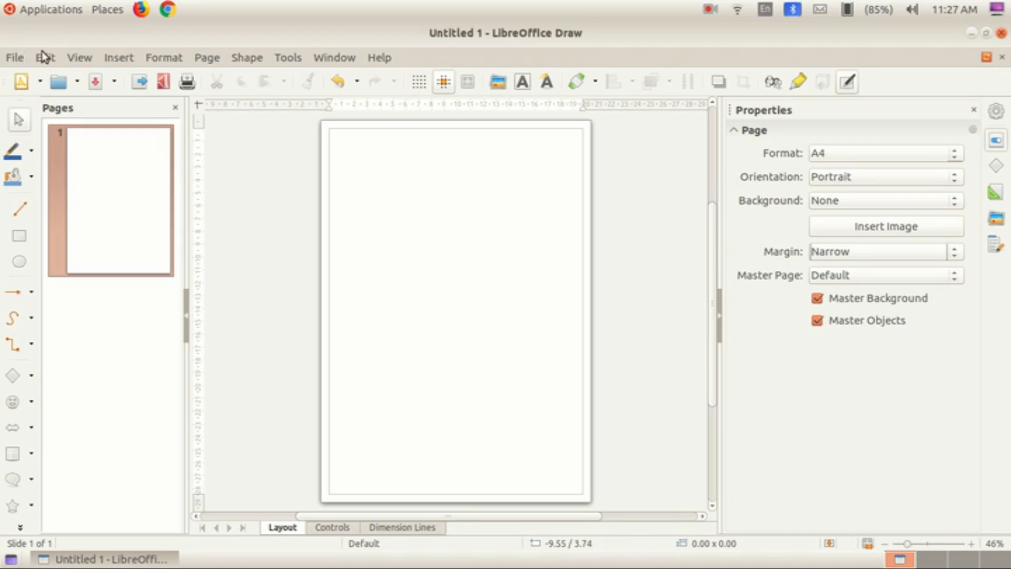
{"action": "left_click", "coordinate": [121, 59]}
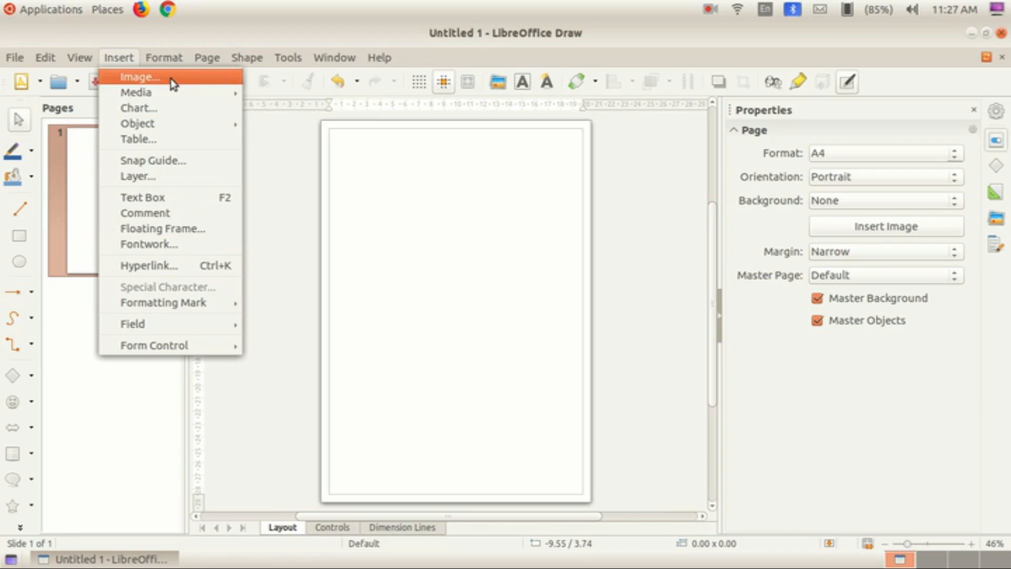
{"action": "mouse_move", "coordinate": [174, 99]}
{"action": "mouse_move", "coordinate": [153, 58]}
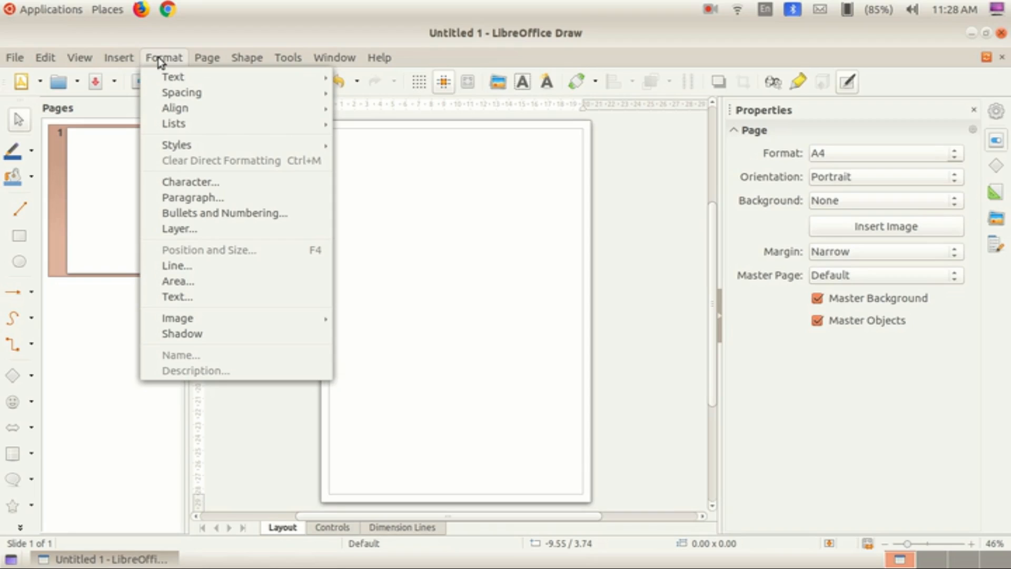
{"action": "mouse_move", "coordinate": [178, 76]}
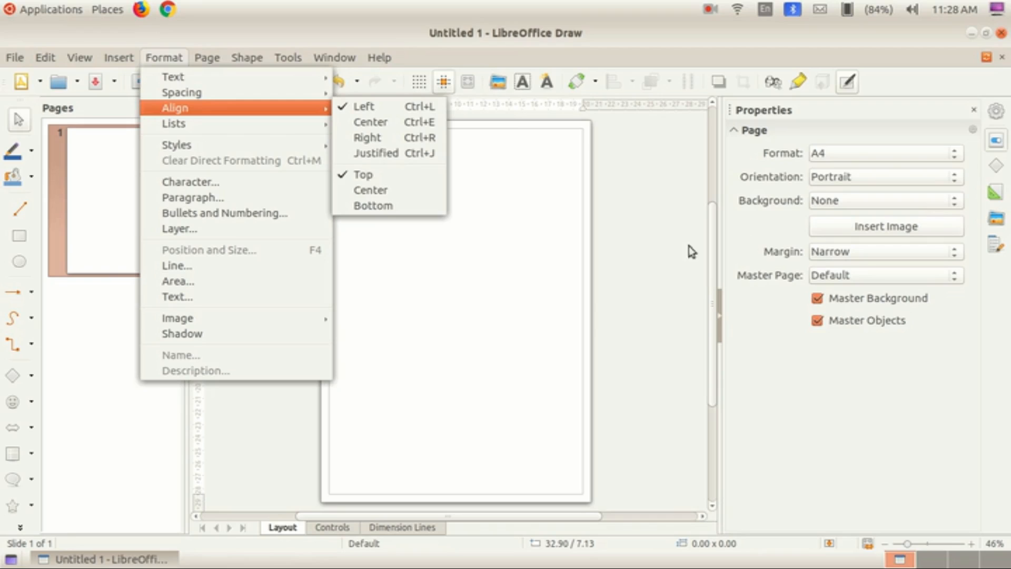
{"action": "left_click", "coordinate": [519, 281]}
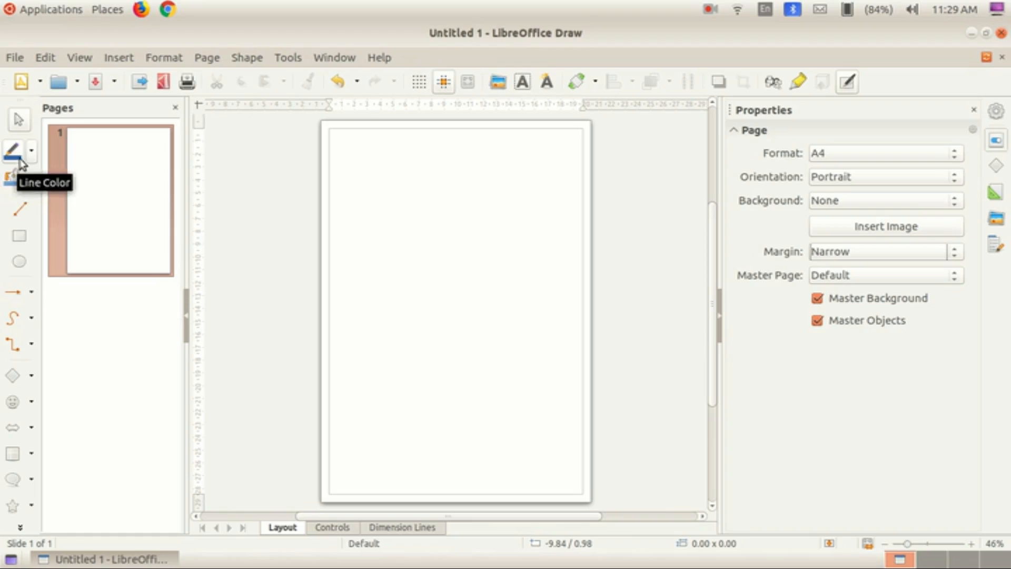
- Draw a rectangle about 19.7 × 28.4 cm that fills the page area inside the margins
{"action": "left_click", "coordinate": [20, 238]}
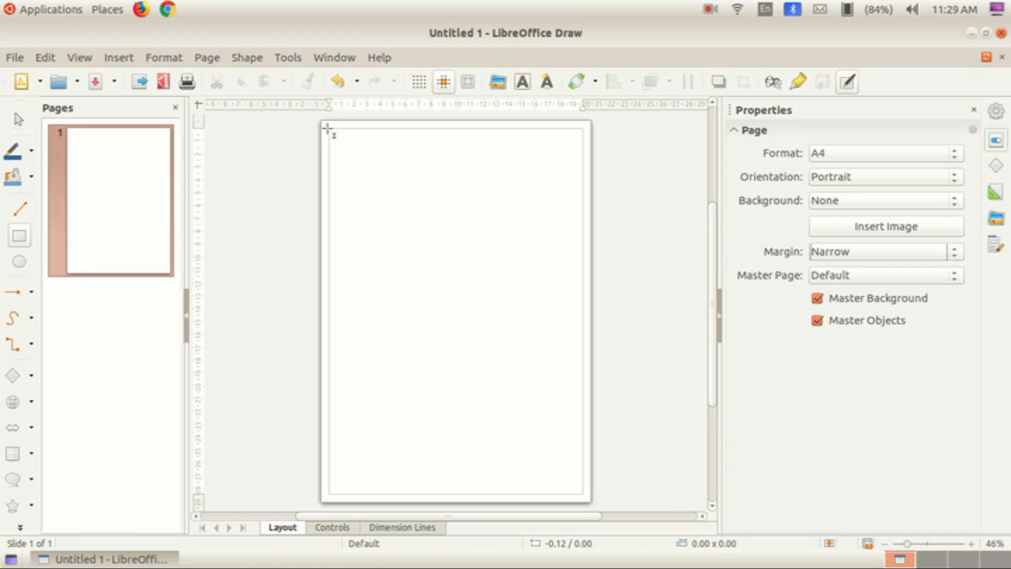
{"action": "mouse_move", "coordinate": [329, 128]}
{"action": "left_mouse_down"}
{"action": "mouse_move", "coordinate": [331, 149]}
{"action": "mouse_move", "coordinate": [371, 176]}
{"action": "mouse_move", "coordinate": [476, 390]}
{"action": "mouse_move", "coordinate": [538, 469]}
{"action": "mouse_move", "coordinate": [586, 502]}
{"action": "mouse_move", "coordinate": [584, 495]}
{"action": "left_mouse_up"}
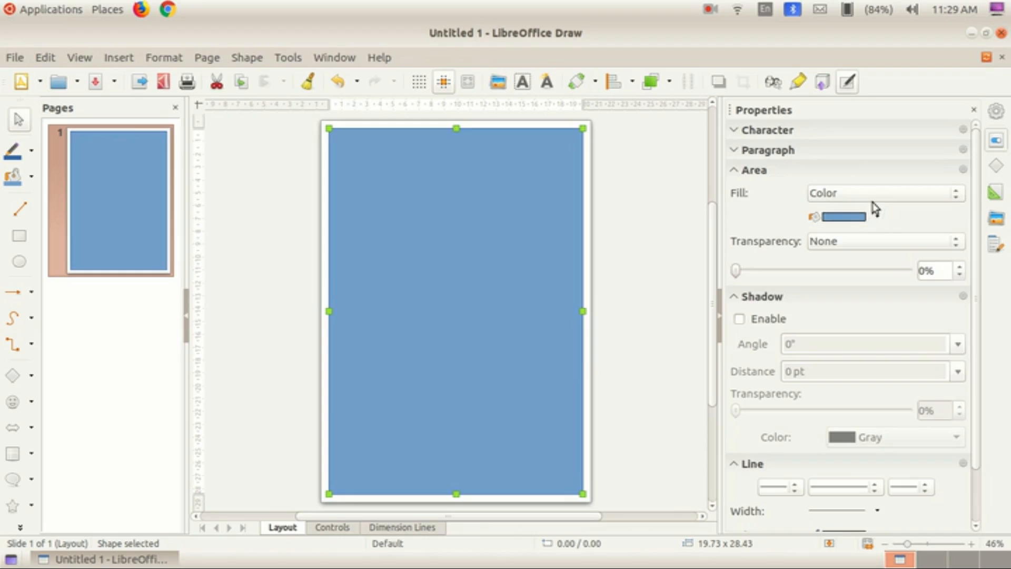
- Set the fill of the page-filling rectangle to None
{"action": "left_click", "coordinate": [855, 218]}
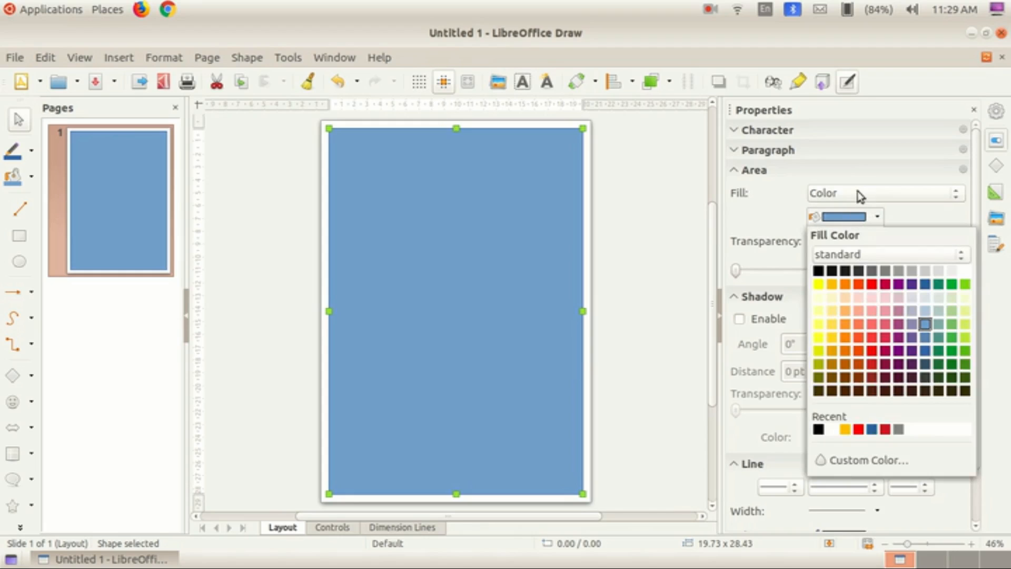
{"action": "left_click", "coordinate": [860, 193]}
{"action": "left_click", "coordinate": [857, 210]}
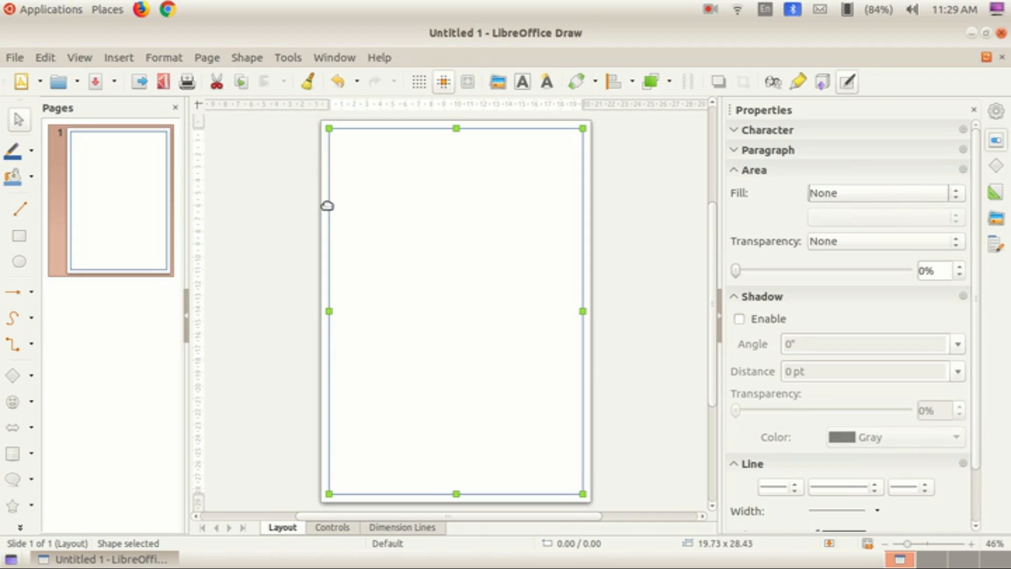
{"action": "left_click", "coordinate": [398, 148]}
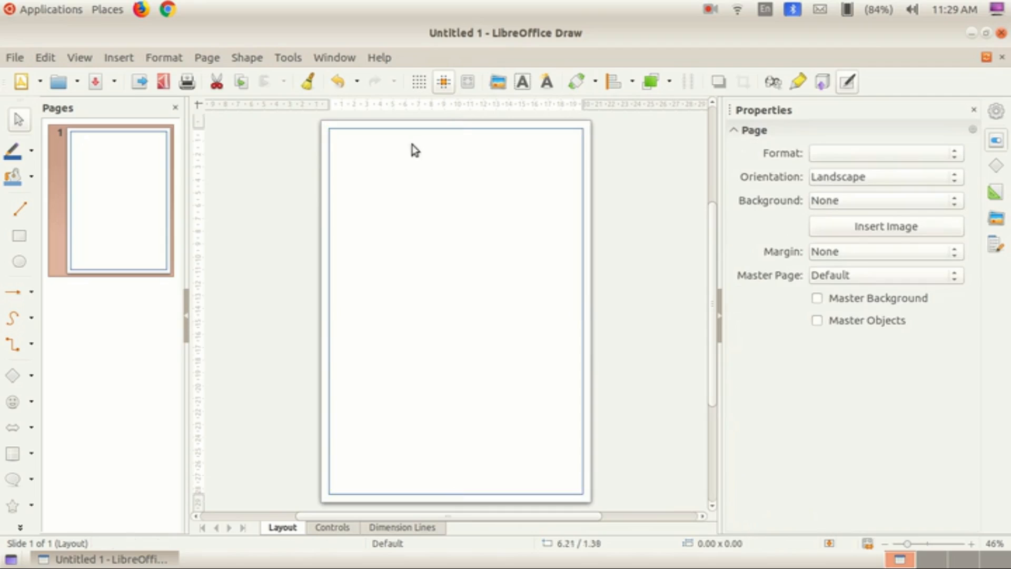
- Try red as the outline colour of the page-filling rectangle
{"action": "left_click", "coordinate": [436, 128]}
{"action": "scroll", "coordinate": [861, 486], "scroll_direction": "down", "scroll_amount": 1}
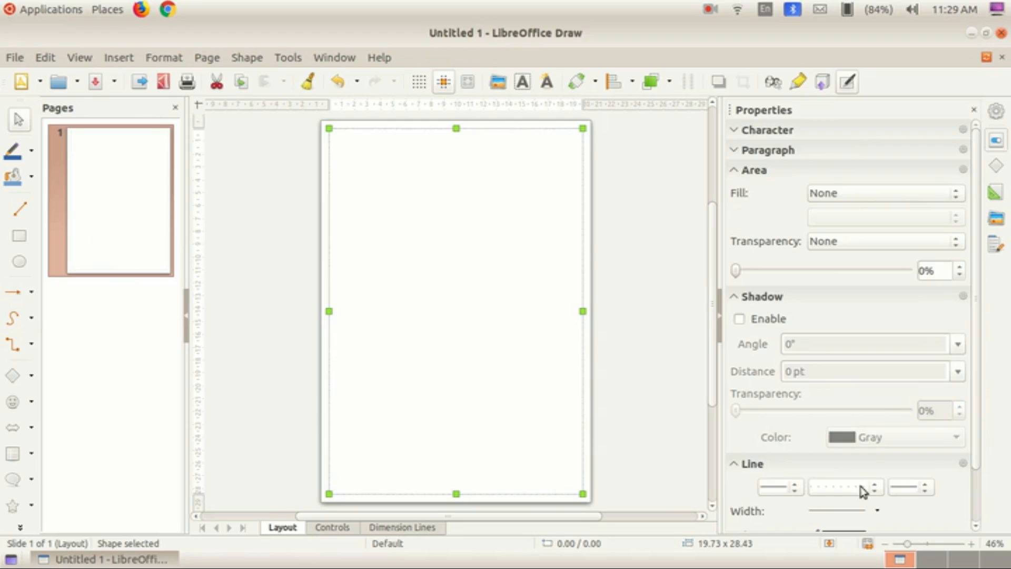
{"action": "scroll", "coordinate": [946, 352], "scroll_direction": "down", "scroll_amount": 3}
{"action": "left_click", "coordinate": [842, 469]}
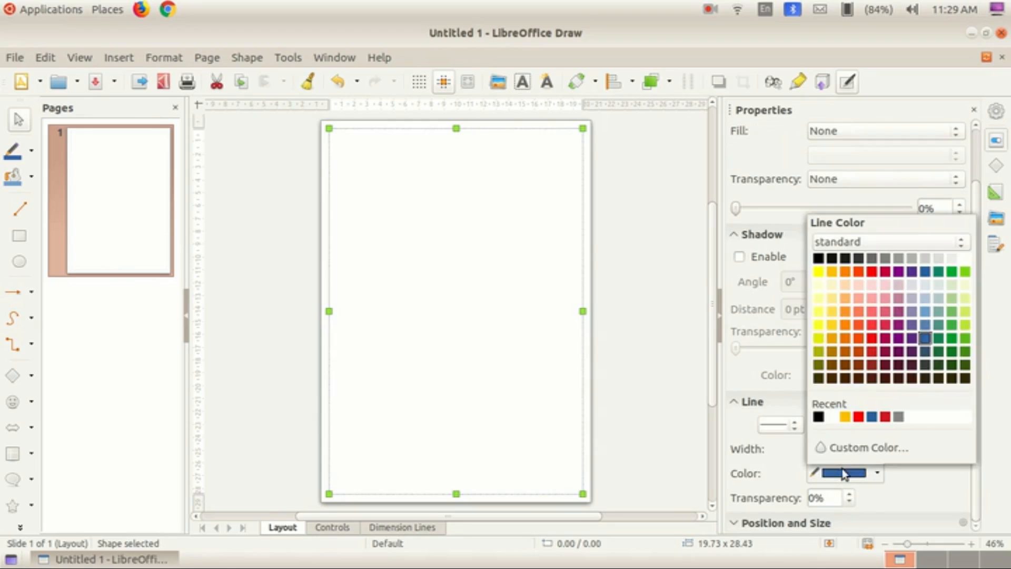
{"action": "left_click", "coordinate": [872, 272]}
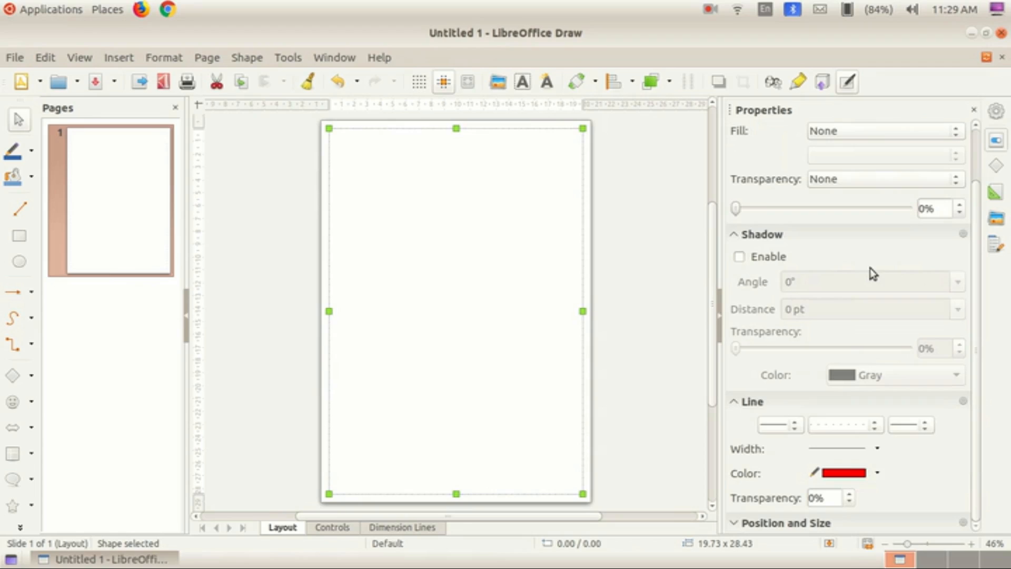
- Set the page-filling rectangle's outline to 0.5 pt wide with a solid, continuous line style
{"action": "left_click", "coordinate": [854, 452]}
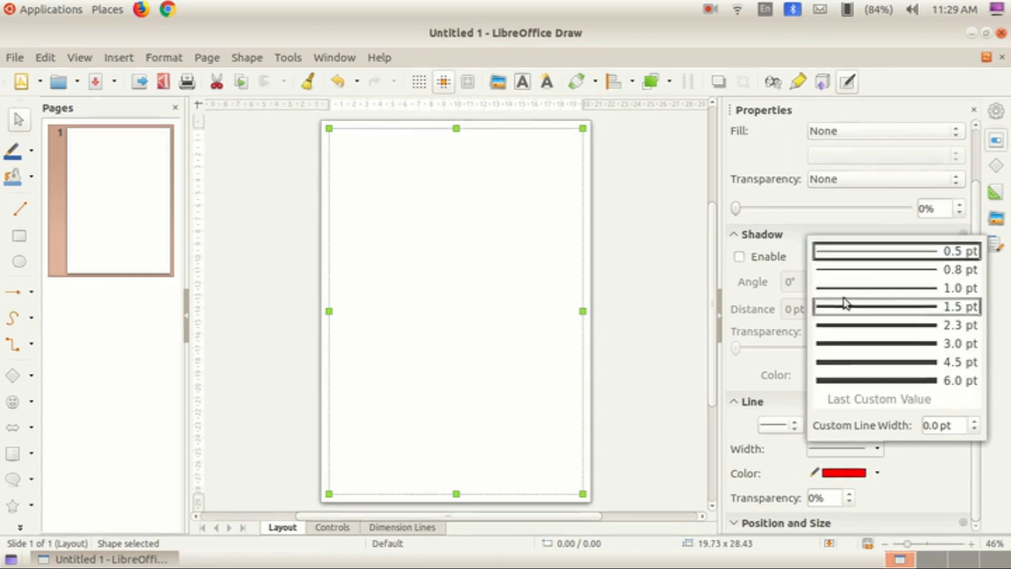
{"action": "left_click", "coordinate": [848, 253]}
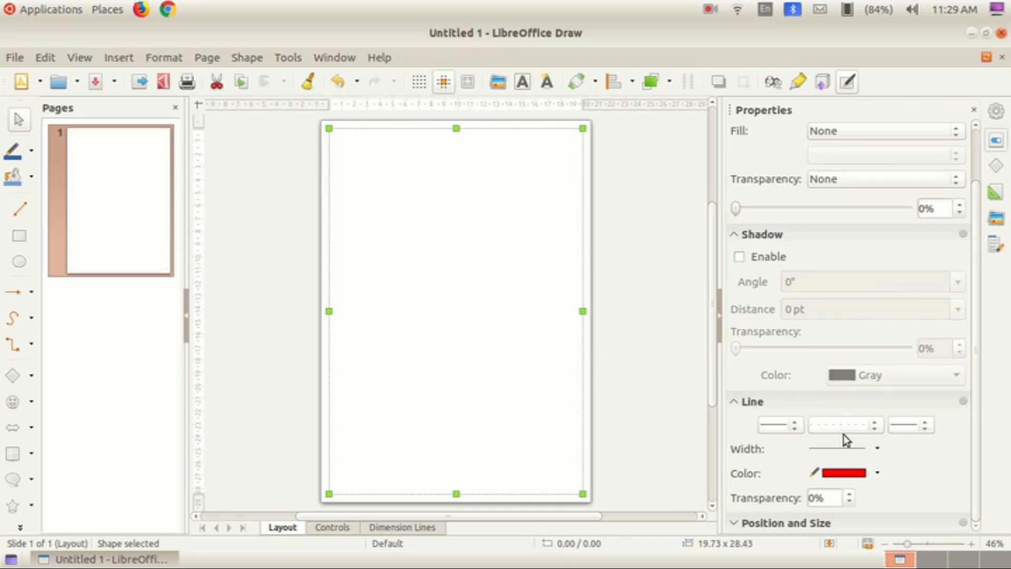
{"action": "left_click", "coordinate": [843, 428]}
{"action": "left_click", "coordinate": [843, 275]}
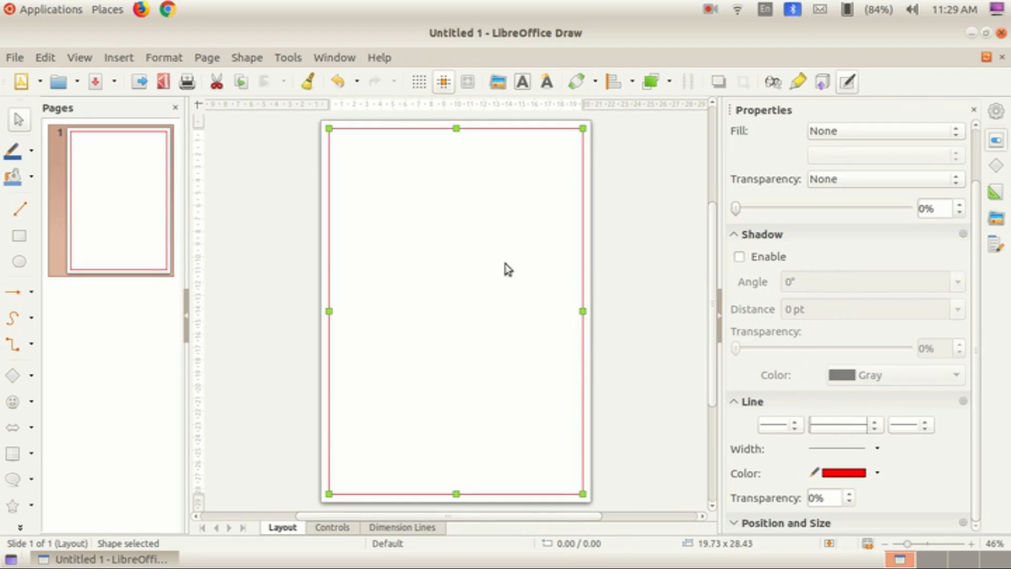
- Try a 6.0 pt outline width on the page-filling rectangle and return it to a thin line
{"action": "left_click", "coordinate": [827, 447]}
{"action": "left_click", "coordinate": [840, 380]}
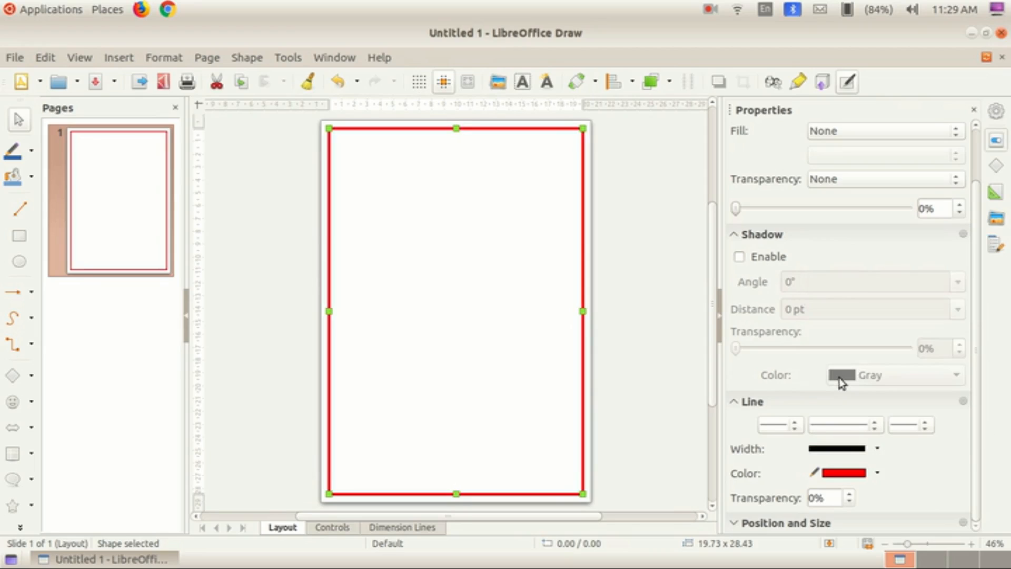
{"action": "left_click", "coordinate": [851, 454]}
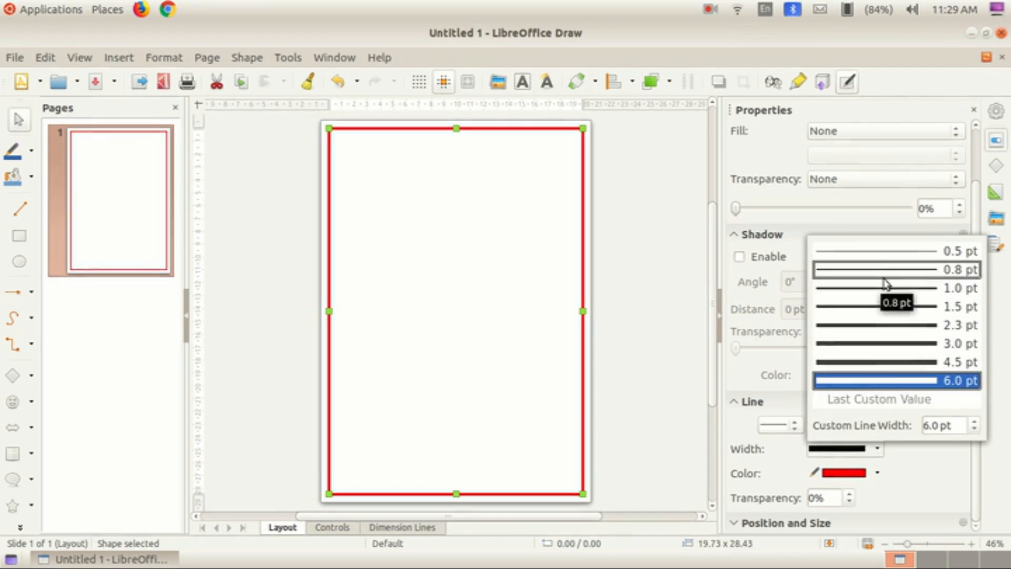
{"action": "left_click", "coordinate": [882, 260]}
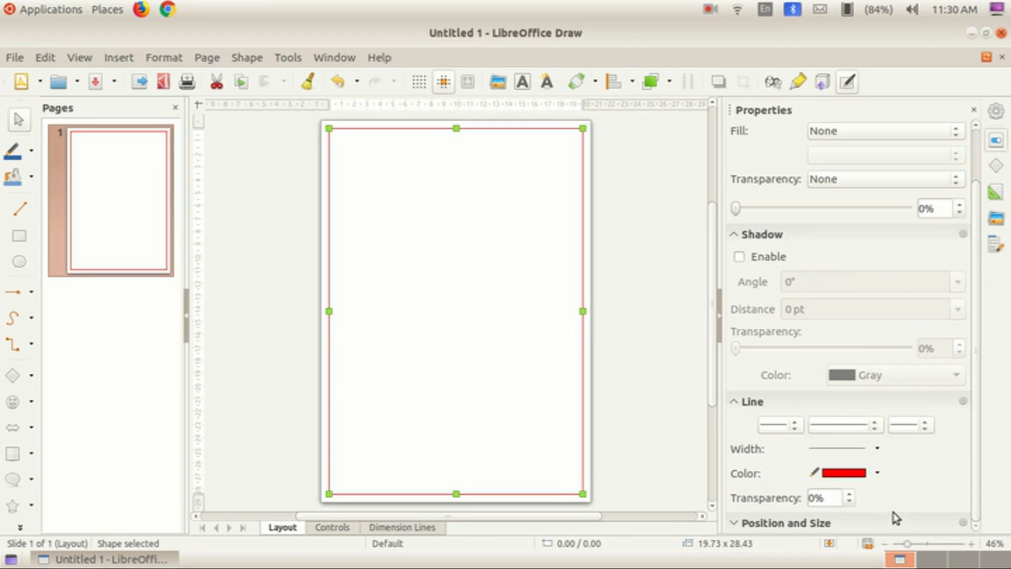
- Set the outline colour of the page-filling rectangle to black
{"action": "left_click", "coordinate": [849, 473]}
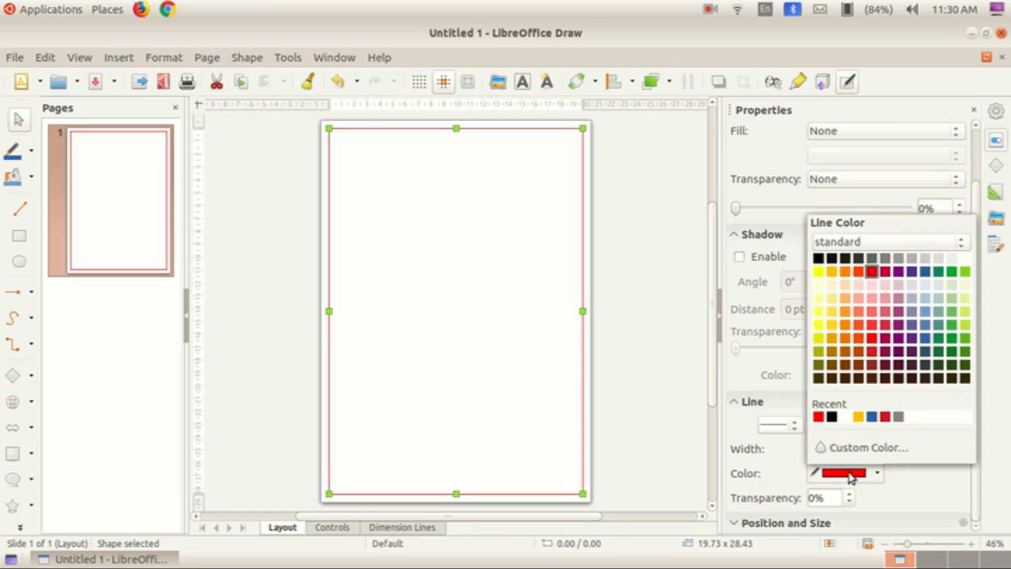
{"action": "left_click", "coordinate": [819, 258]}
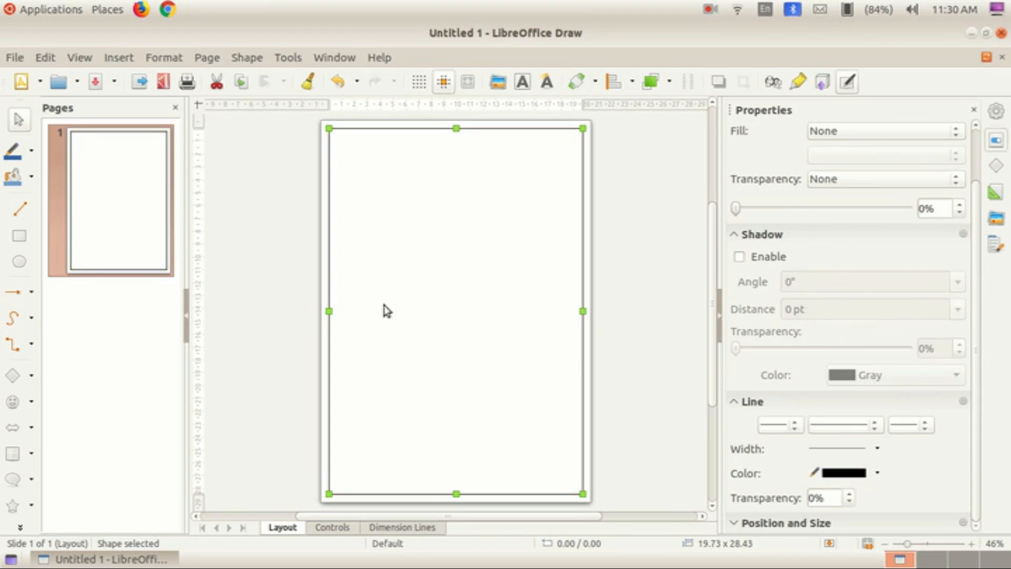
{"action": "left_click", "coordinate": [398, 301]}
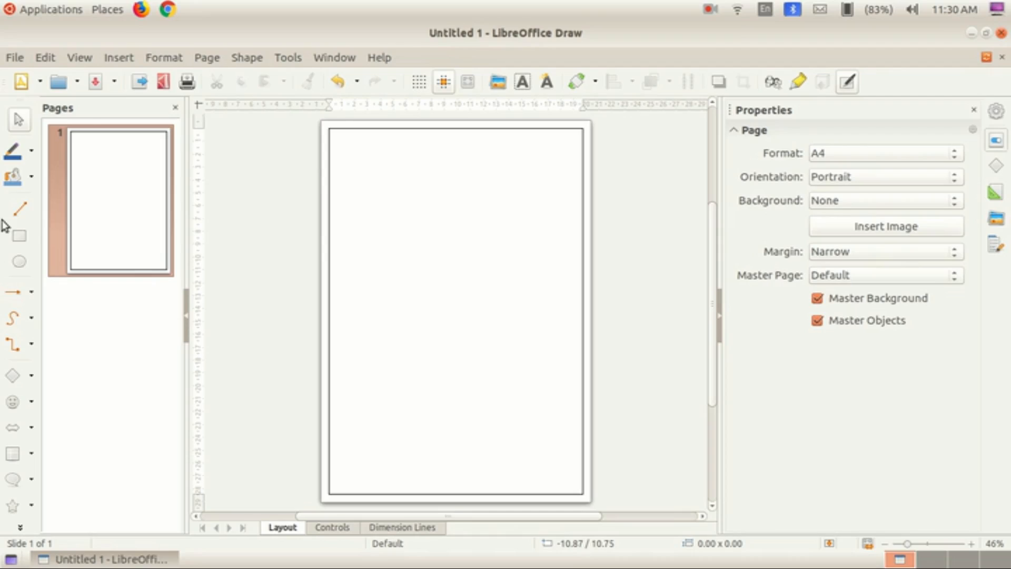
- Draw a header rectangle about 19 × 2.4 cm across the top of the page inside the border, with its fill set to None
{"action": "left_click", "coordinate": [19, 239]}
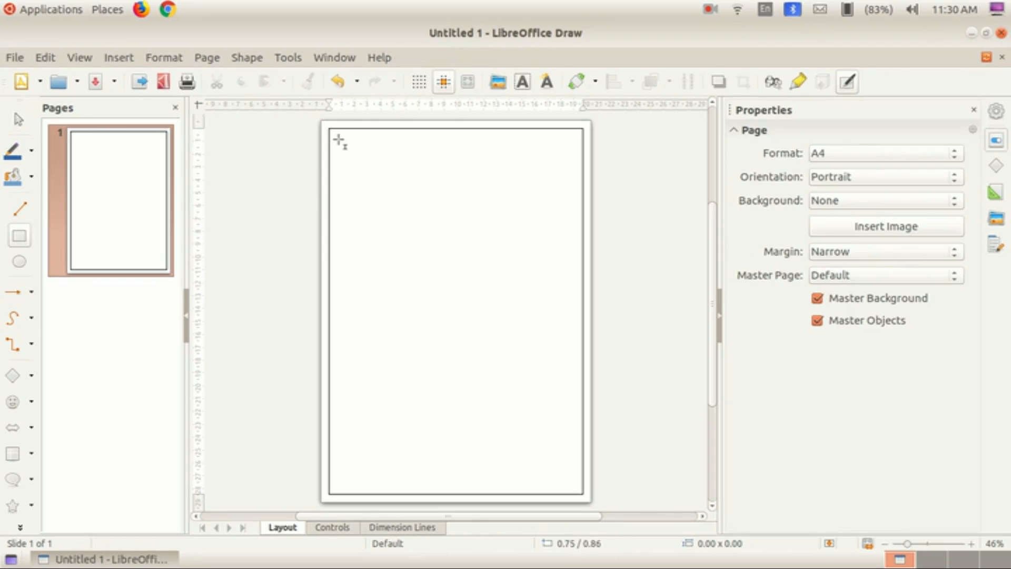
{"action": "mouse_move", "coordinate": [334, 134]}
{"action": "left_mouse_down"}
{"action": "mouse_move", "coordinate": [372, 158]}
{"action": "mouse_move", "coordinate": [579, 165]}
{"action": "left_mouse_up"}
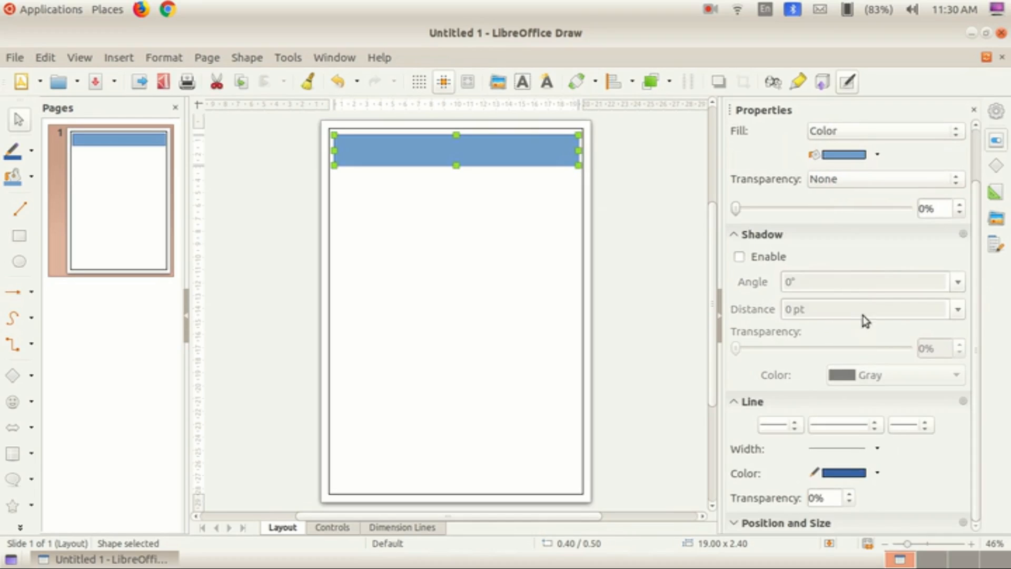
{"action": "left_click", "coordinate": [856, 132]}
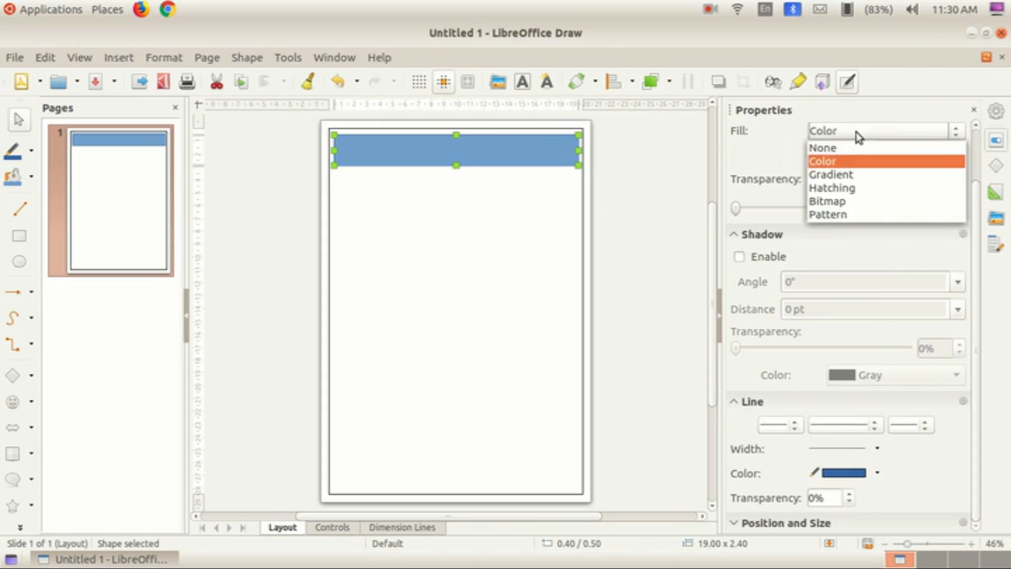
{"action": "left_click", "coordinate": [853, 150]}
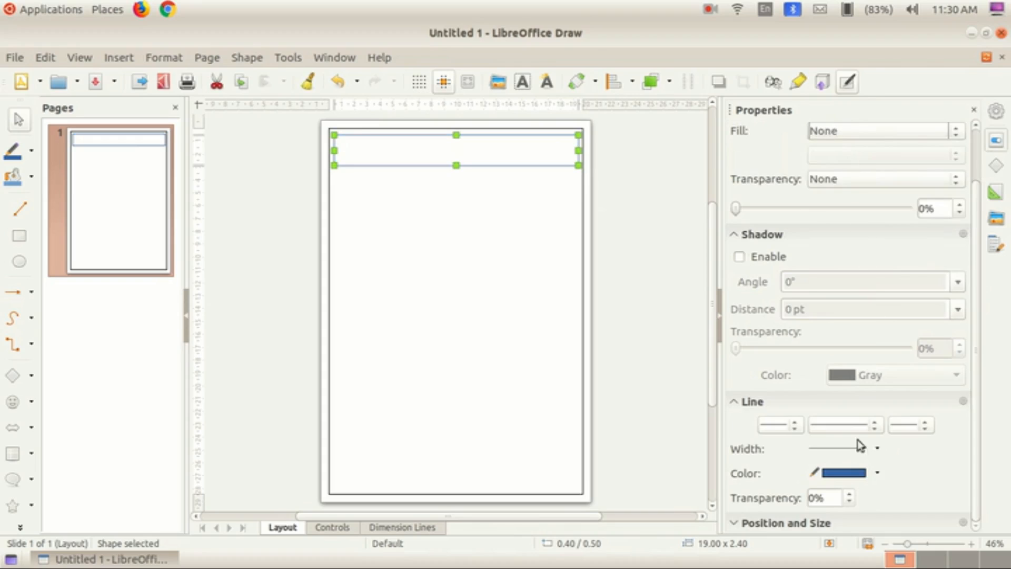
- Set the outline colour of the header rectangle to black
{"action": "left_click", "coordinate": [840, 474]}
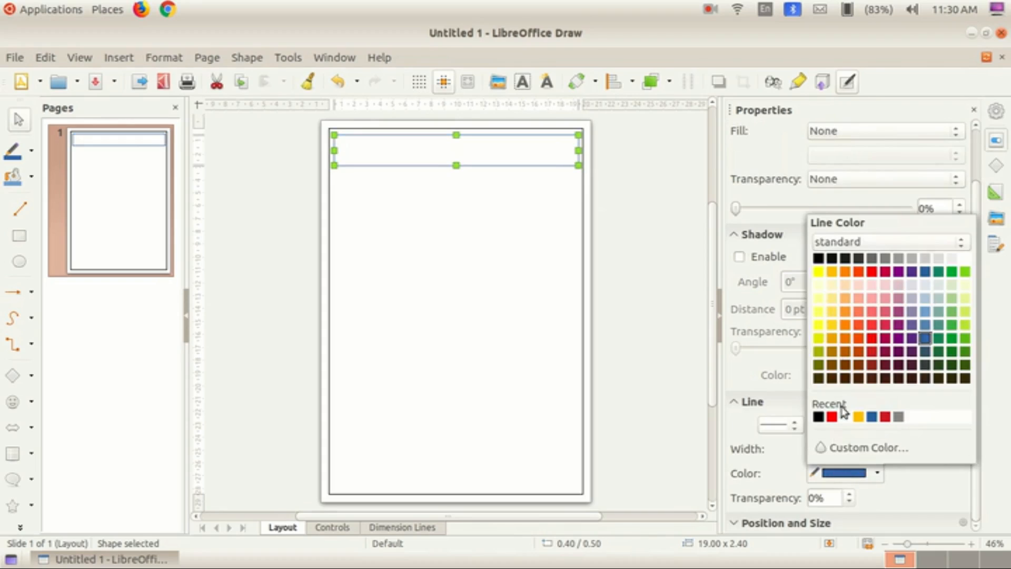
{"action": "left_click", "coordinate": [819, 259]}
{"action": "left_click", "coordinate": [538, 256]}
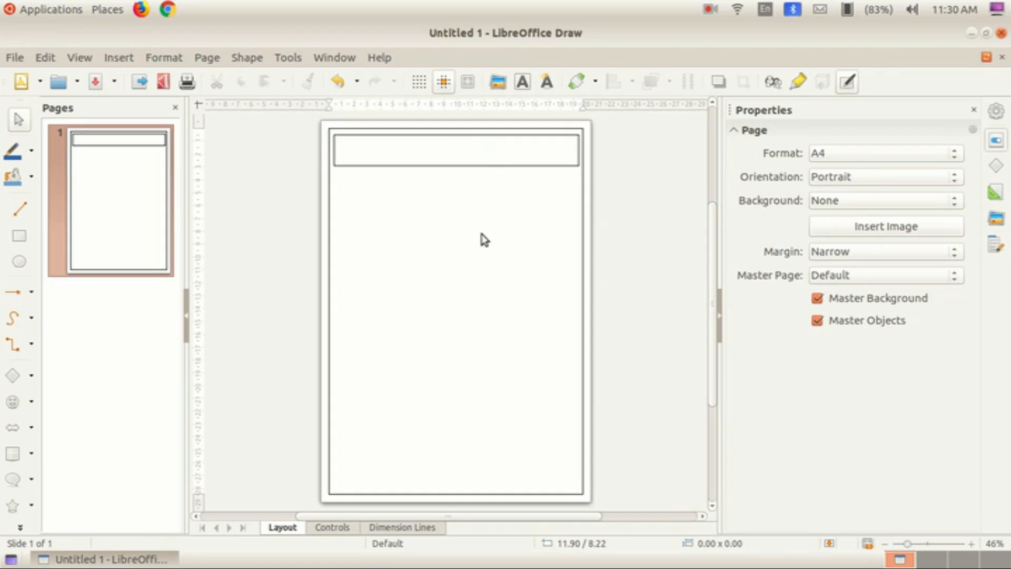
- Draw a rectangle about 18.7 × 24.6 cm filling the space below the header box, with its fill set to None
{"action": "left_click", "coordinate": [19, 227]}
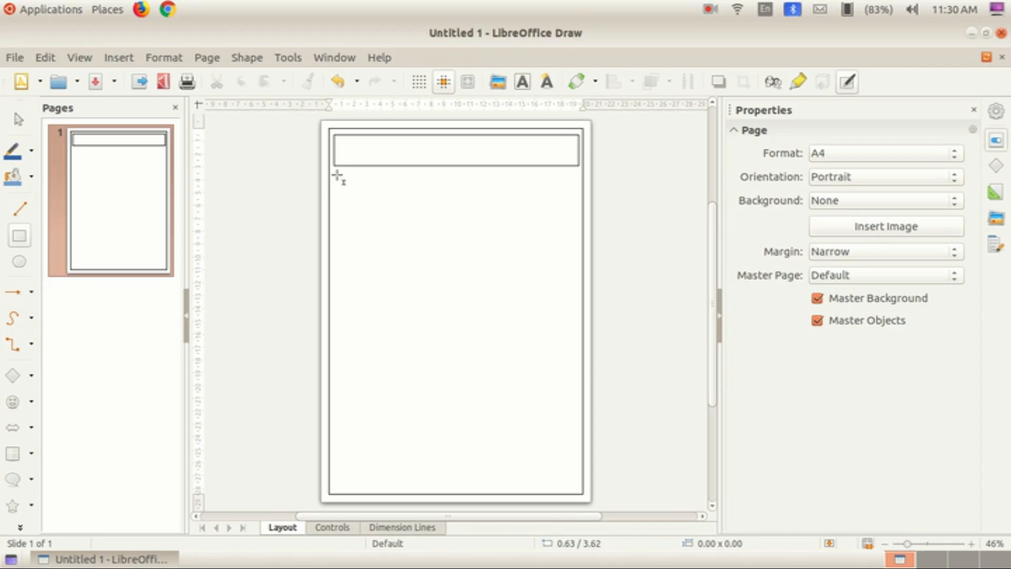
{"action": "left_click_drag", "start_coordinate": [336, 172], "coordinate": [573, 488]}
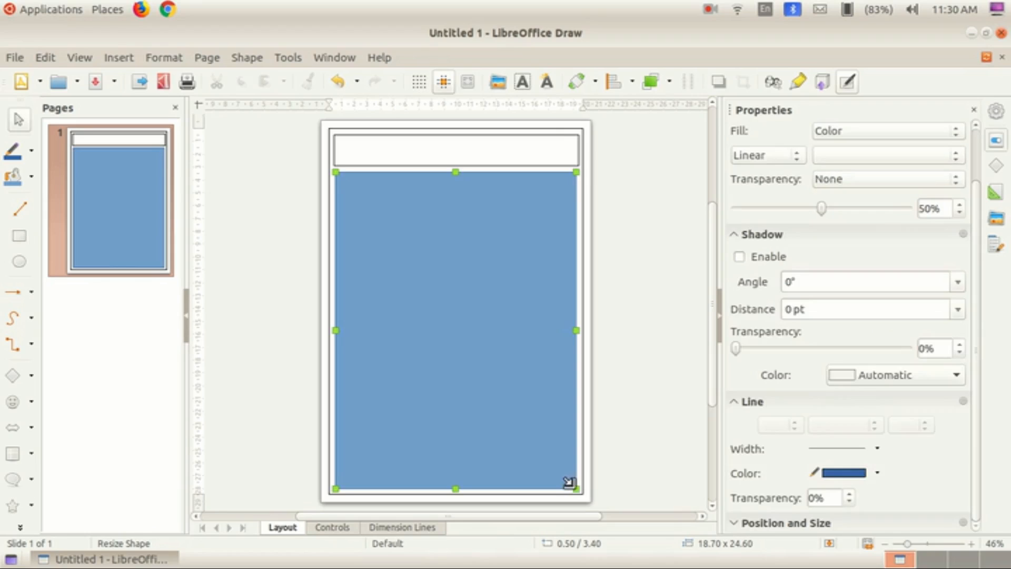
{"action": "left_click", "coordinate": [843, 132]}
{"action": "left_click", "coordinate": [837, 142]}
- Set the outline colour of the large rectangle below the header to black
{"action": "left_click", "coordinate": [837, 472]}
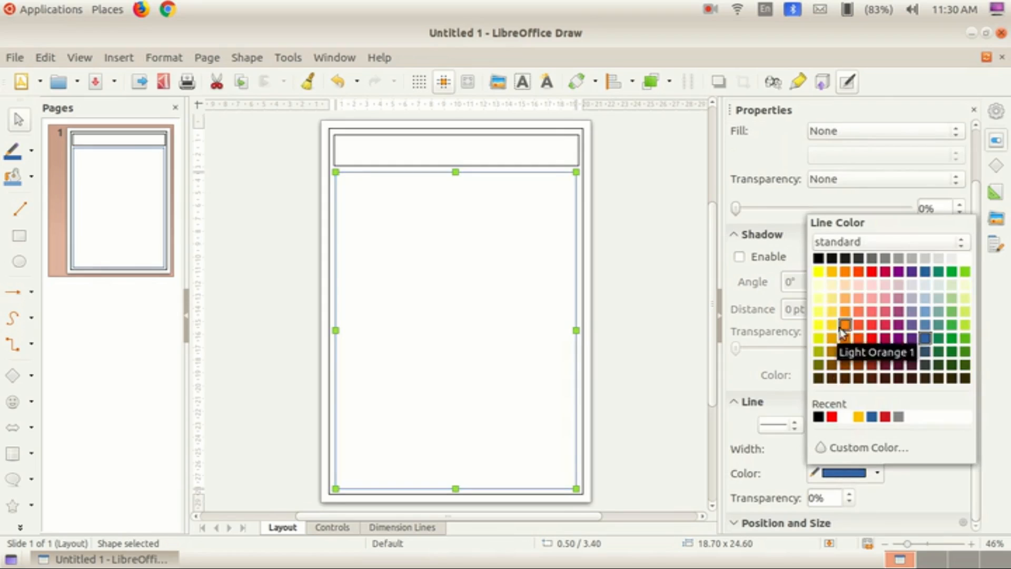
{"action": "left_click", "coordinate": [817, 259]}
{"action": "left_click", "coordinate": [502, 284]}
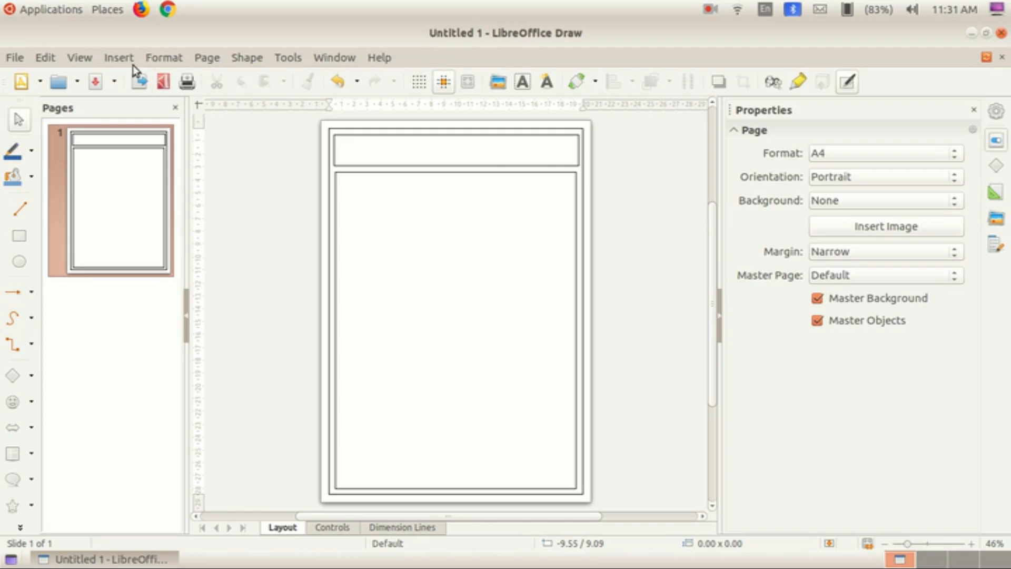
- Insert a text box about 18.4 × 1.8 cm inside the header rectangle
{"action": "left_click", "coordinate": [119, 58]}
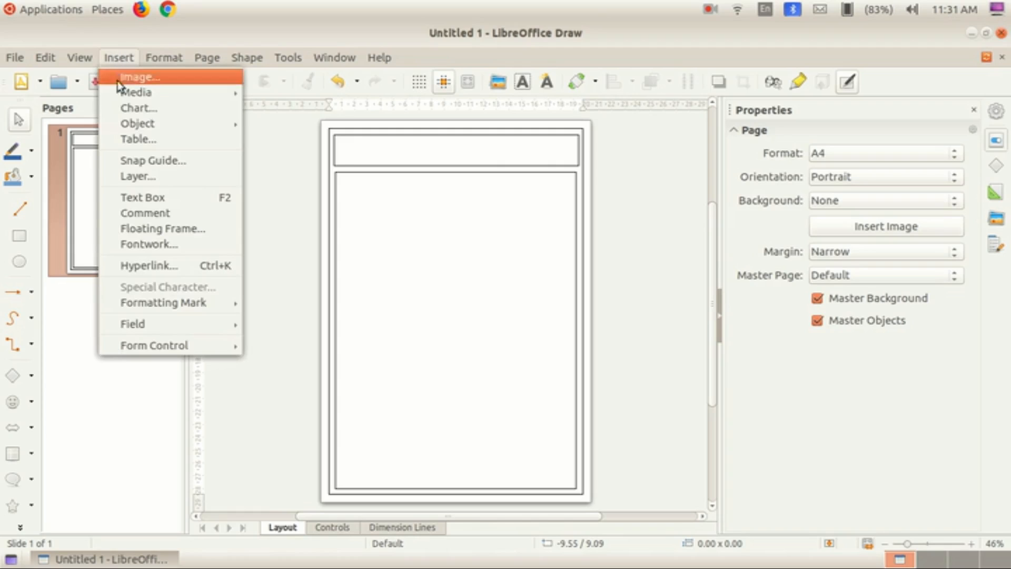
{"action": "left_click", "coordinate": [161, 198]}
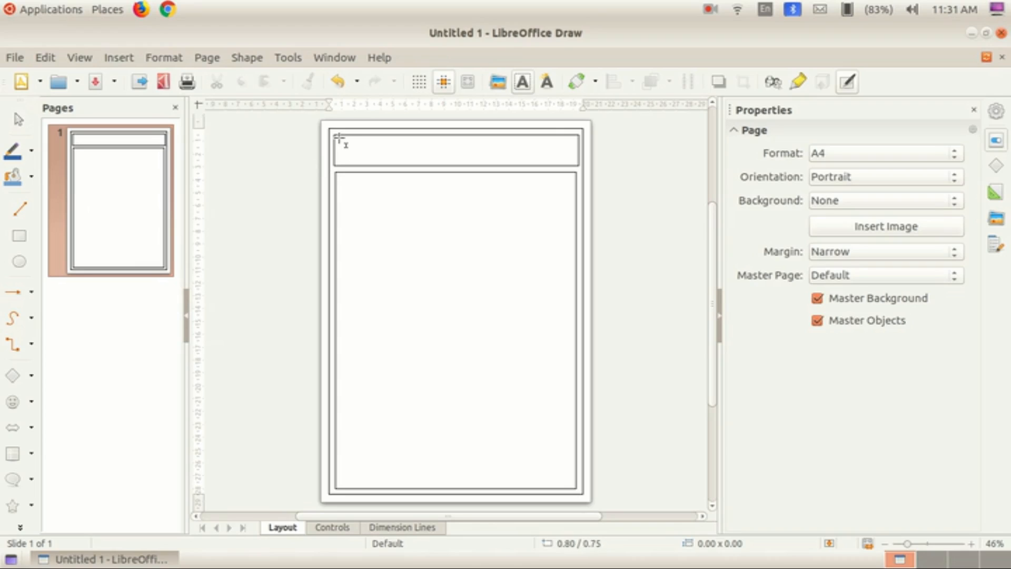
{"action": "left_click_drag", "start_coordinate": [338, 137], "coordinate": [493, 159]}
{"action": "left_click_drag", "start_coordinate": [510, 161], "coordinate": [578, 161]}
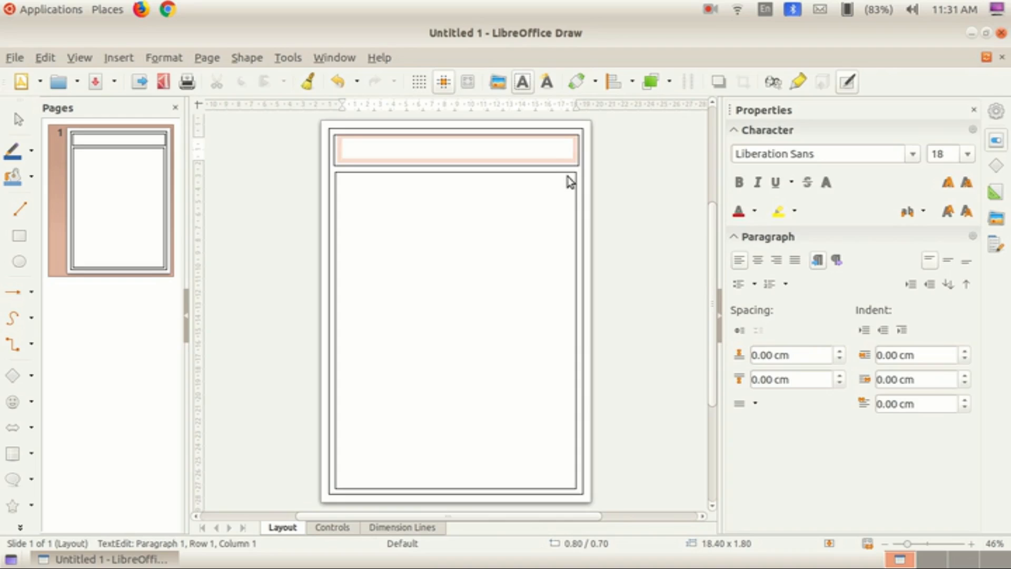
- Enter the title "WORKSHEET ENGLISH STD 1 UNIT2" in the header text box
{"action": "type", "text": "wo"}
{"action": "type", "text": "RKSHE"}
{"action": "type", "text": "ET"}
{"action": "type", "text": "MAL"}
{"action": "key", "text": "BackSpace"}
{"action": "key", "text": "BackSpace"}
{"action": "key", "text": "BackSpace"}
{"action": "type", "text": "ENGLI"}
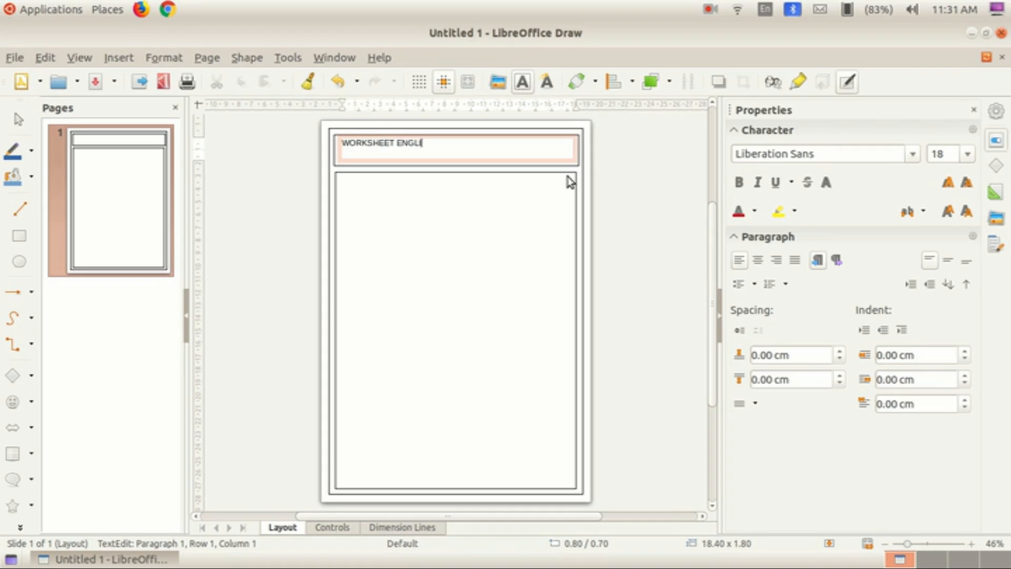
{"action": "type", "text": "SH STD 1 UNIT2"}
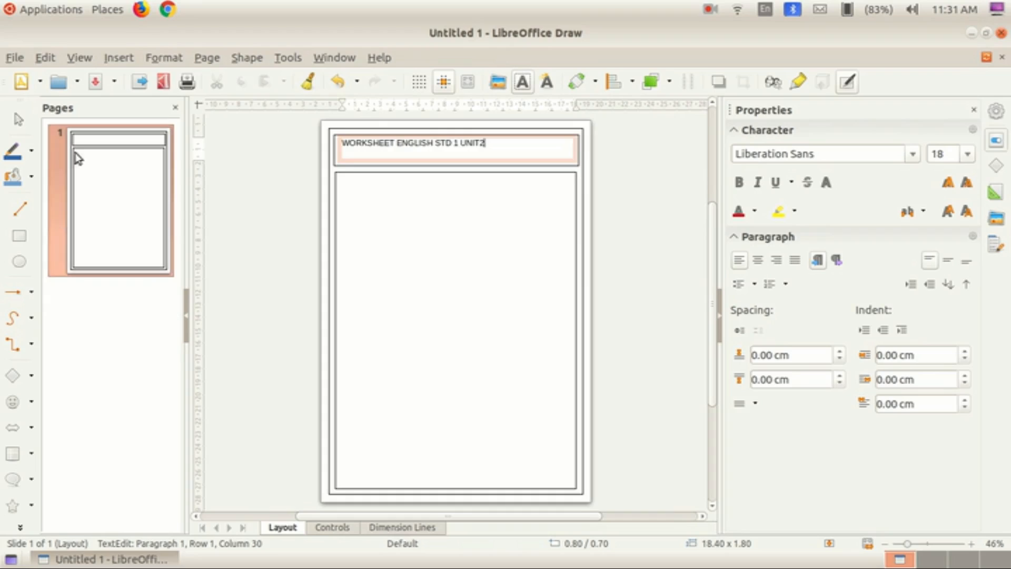
- Make the entire worksheet title in the header text box bold
{"action": "double_click", "coordinate": [345, 144]}
{"action": "left_click", "coordinate": [346, 144]}
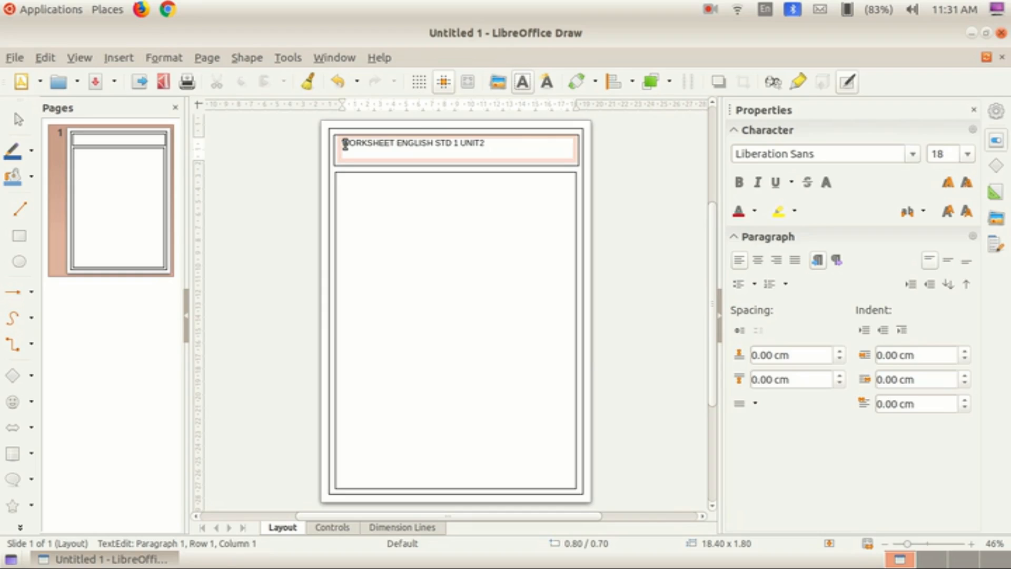
{"action": "key", "text": "ctrl+a"}
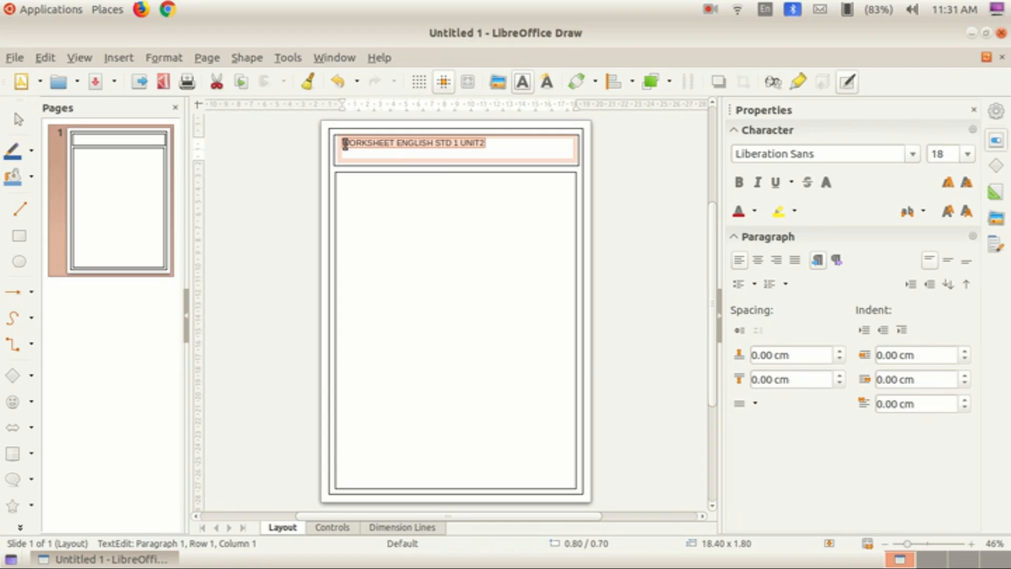
{"action": "left_click", "coordinate": [345, 143]}
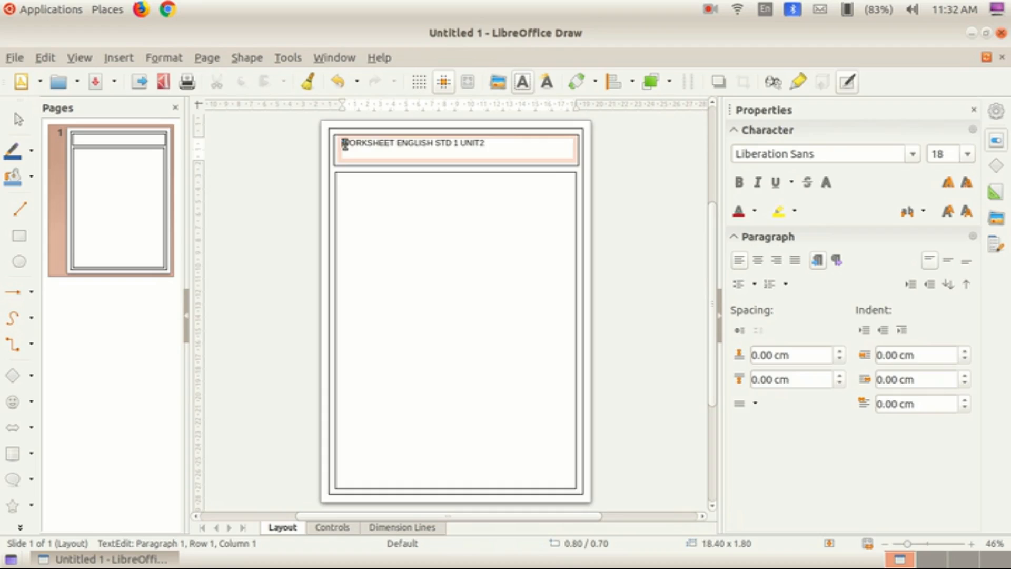
{"action": "left_click_drag", "start_coordinate": [345, 142], "coordinate": [497, 148]}
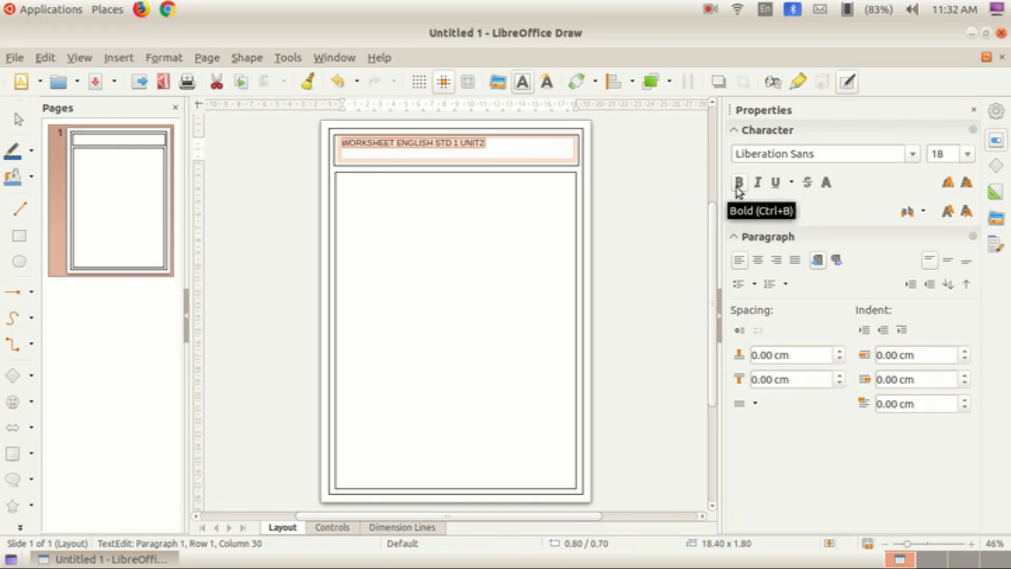
{"action": "left_click", "coordinate": [738, 183]}
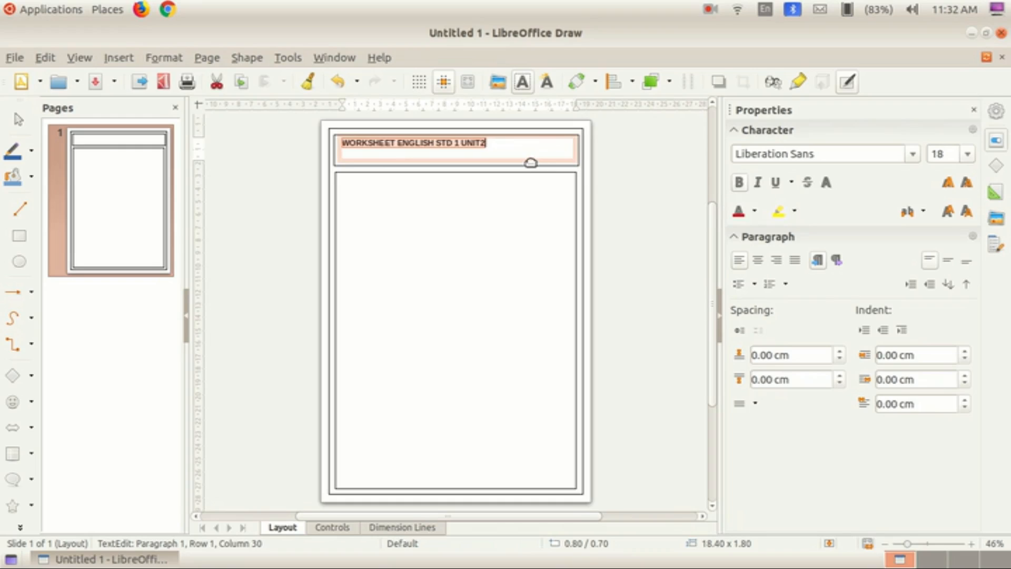
- Try italic, underline and strikethrough on the worksheet title, turning each effect off again
{"action": "left_click", "coordinate": [759, 184]}
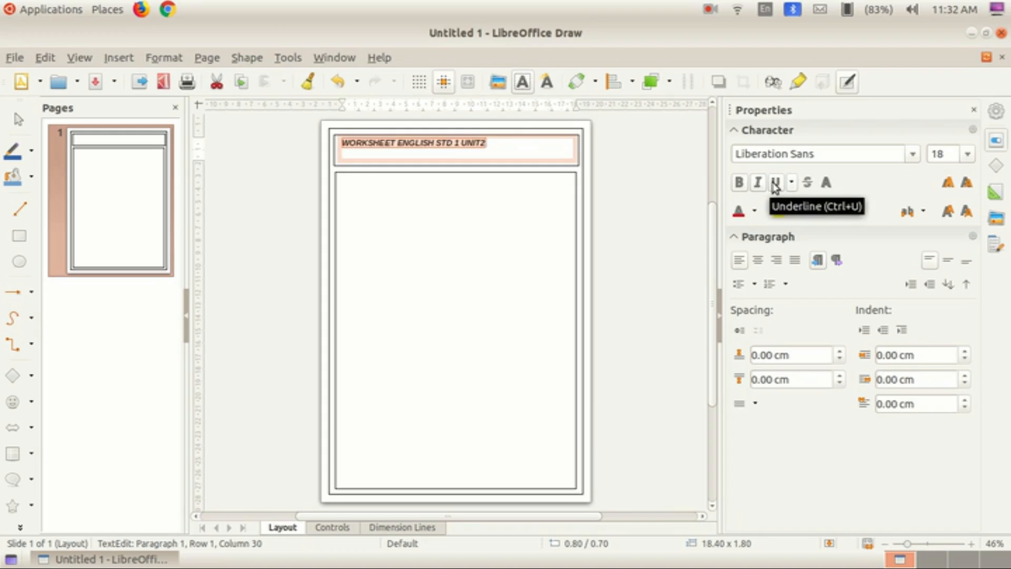
{"action": "left_click", "coordinate": [761, 183]}
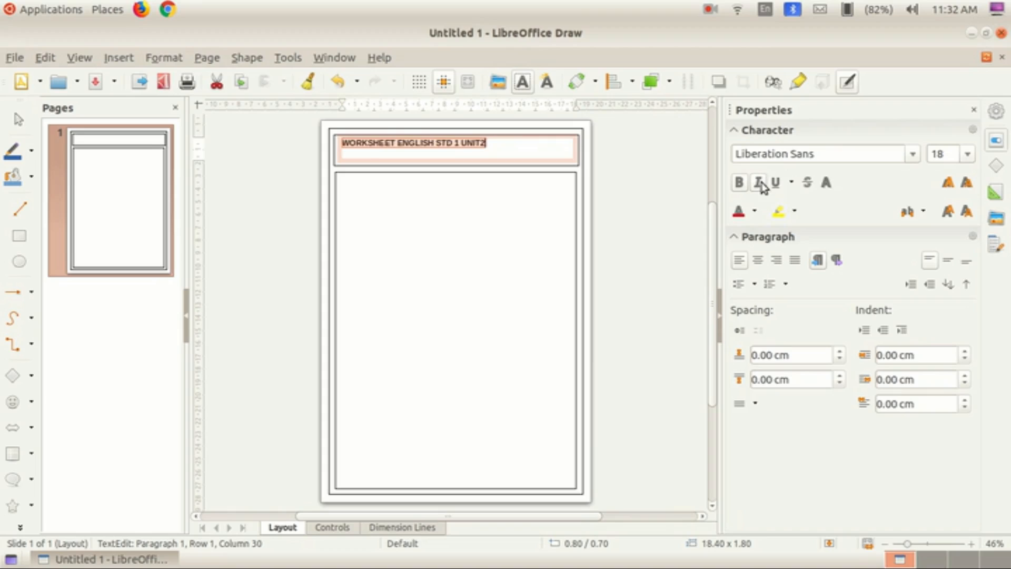
{"action": "left_click", "coordinate": [776, 184]}
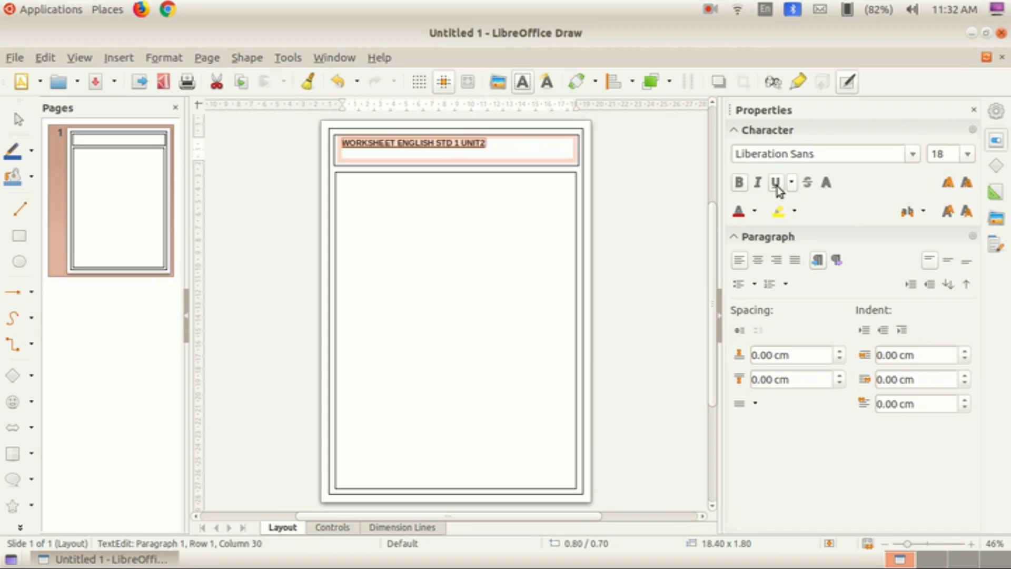
{"action": "left_click", "coordinate": [776, 183]}
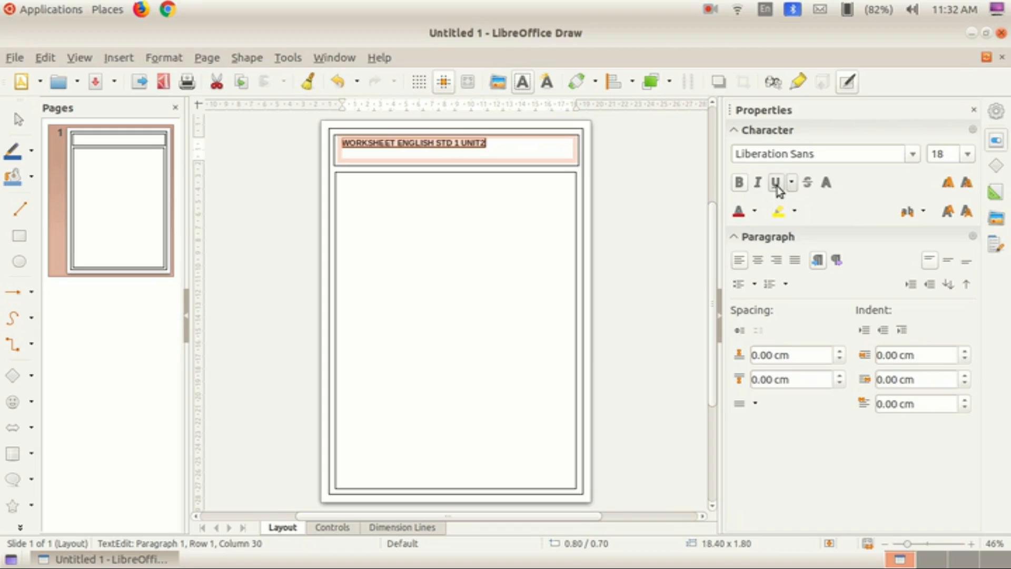
{"action": "left_click", "coordinate": [808, 185]}
{"action": "left_click", "coordinate": [808, 186]}
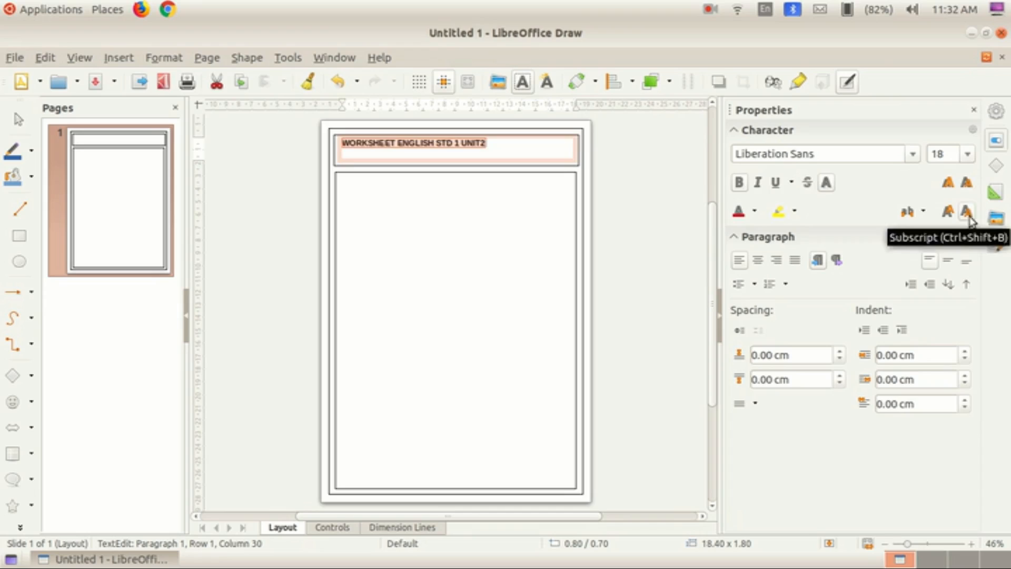
- Format the worksheet title in red with the API PHON…TIQUE font at size 28
{"action": "left_click", "coordinate": [755, 211]}
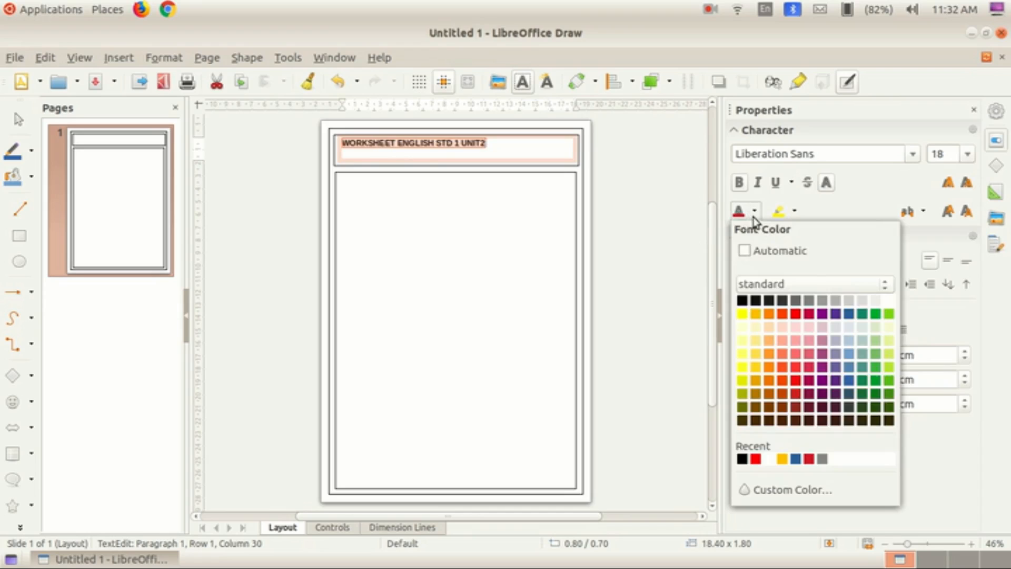
{"action": "left_click", "coordinate": [795, 314]}
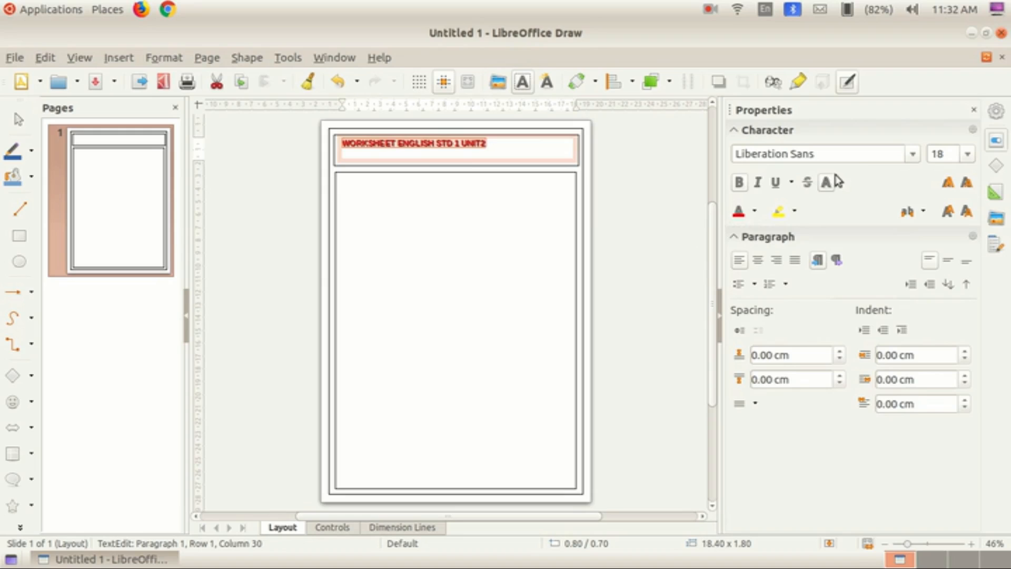
{"action": "left_click", "coordinate": [912, 155]}
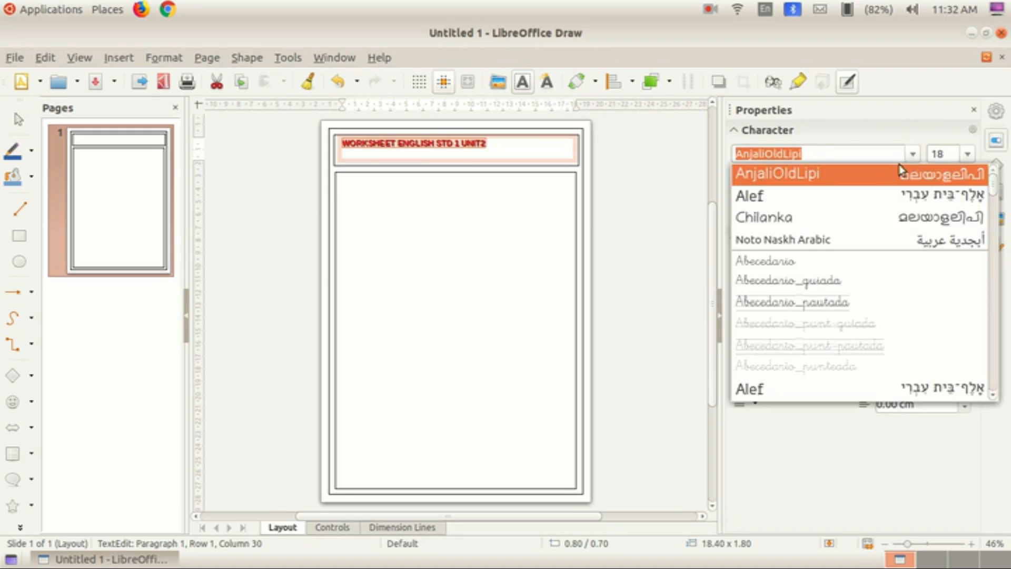
{"action": "scroll", "coordinate": [868, 247], "scroll_direction": "down", "scroll_amount": 3}
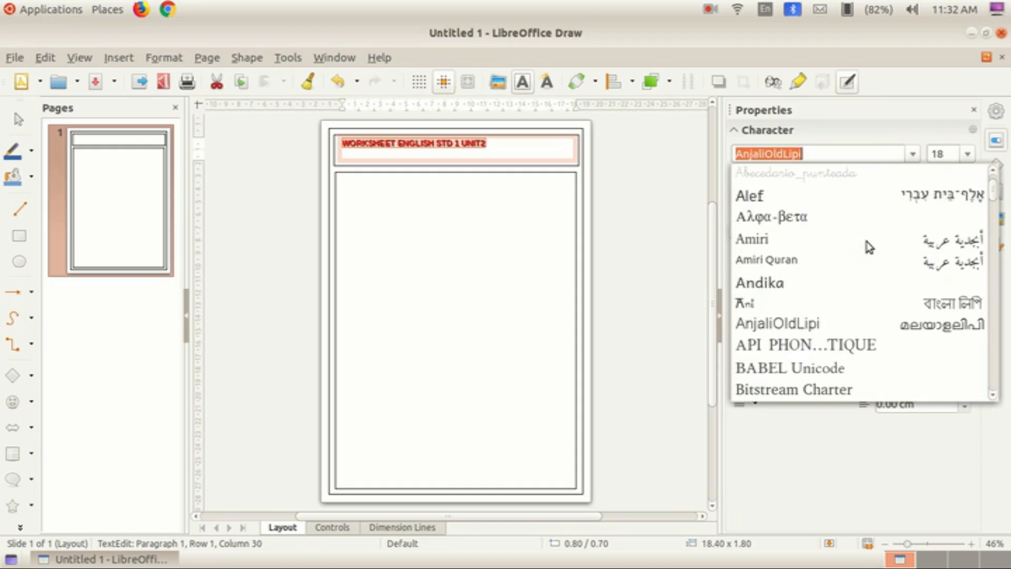
{"action": "left_click", "coordinate": [853, 345]}
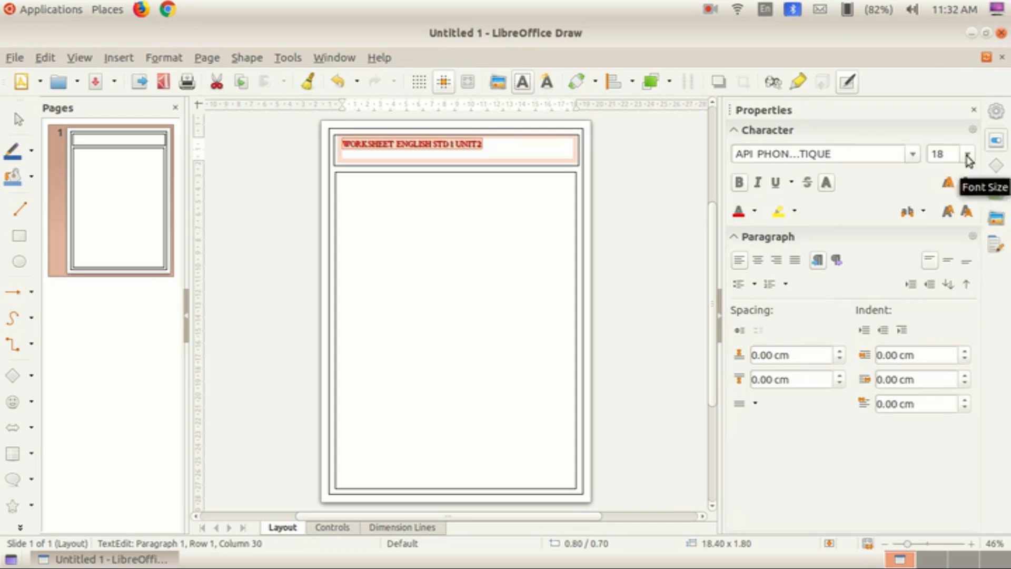
{"action": "left_click", "coordinate": [968, 153]}
{"action": "left_click", "coordinate": [948, 304]}
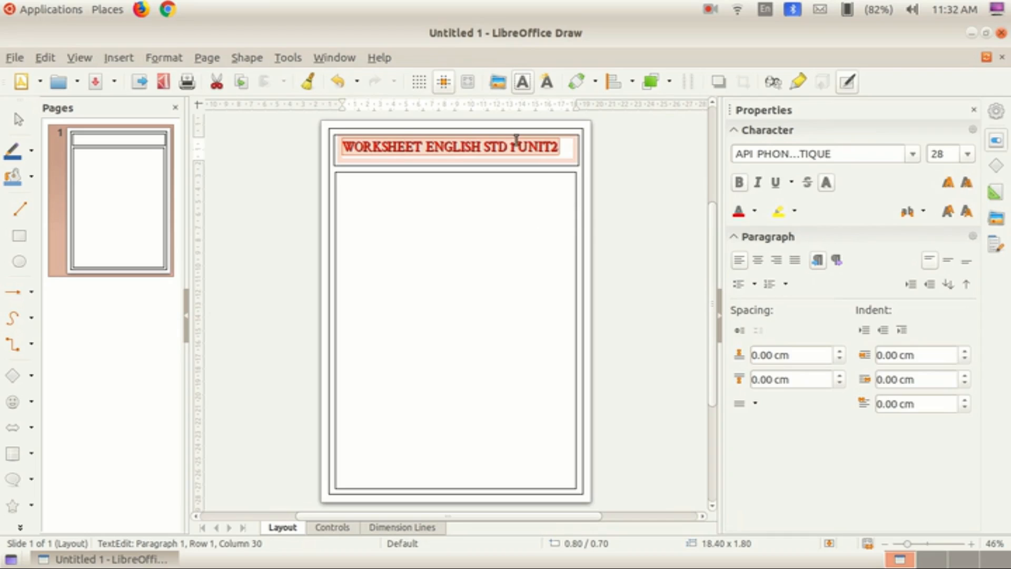
- Compare centre, right and left alignment on the worksheet title and leave it centred in its text box
{"action": "left_click", "coordinate": [758, 260]}
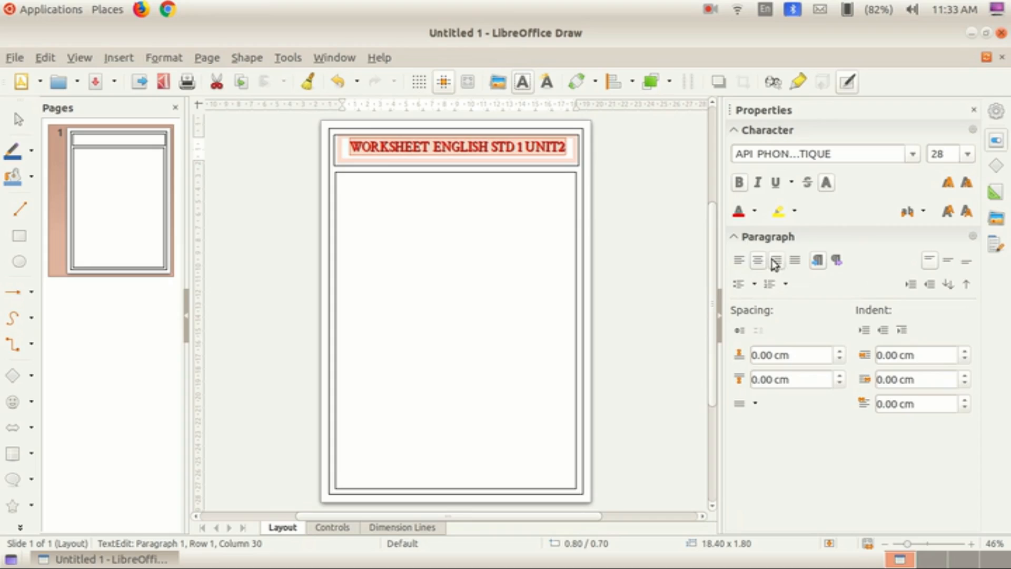
{"action": "left_click", "coordinate": [777, 260]}
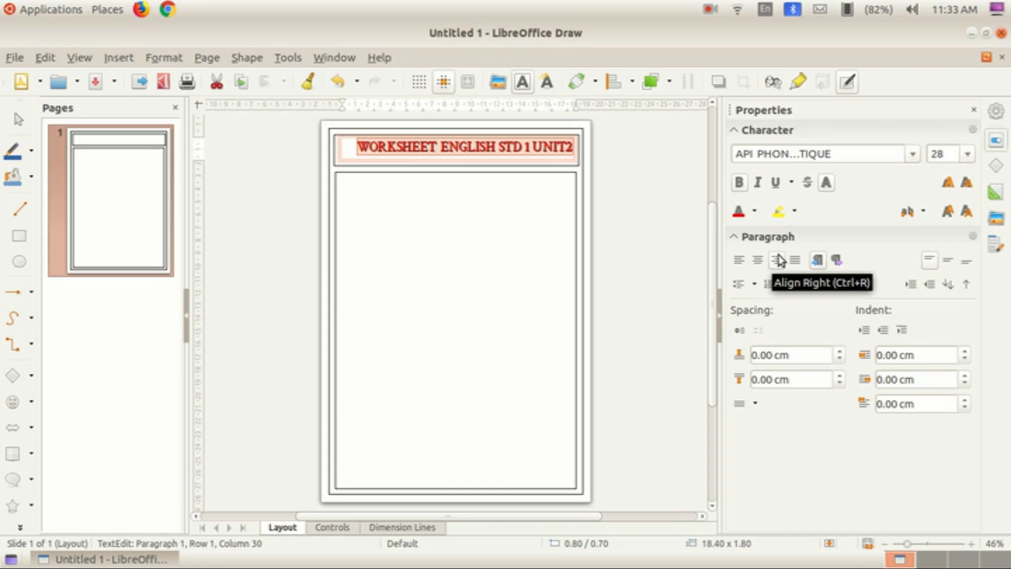
{"action": "left_click", "coordinate": [741, 265]}
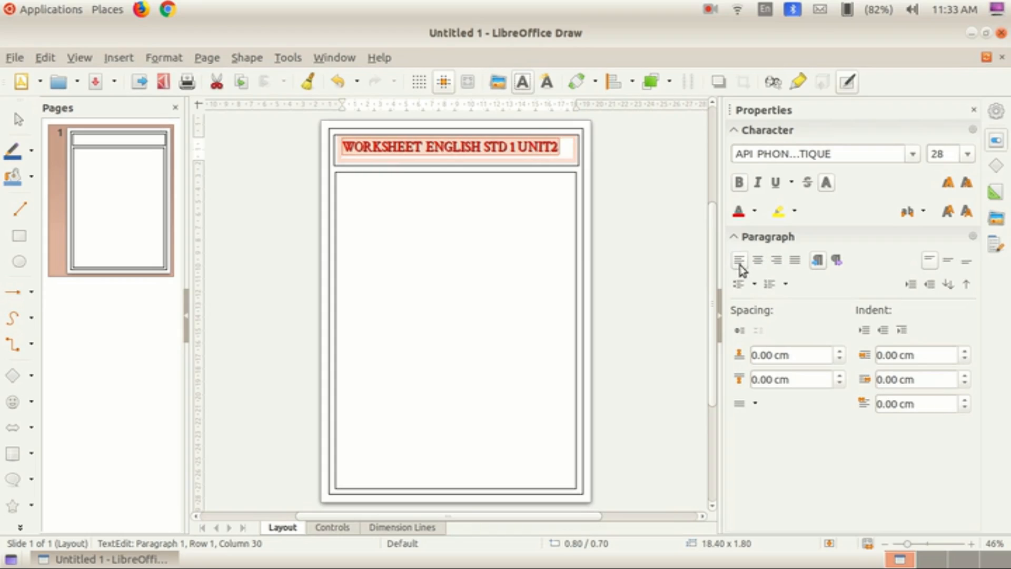
{"action": "left_click", "coordinate": [757, 261]}
{"action": "left_click", "coordinate": [652, 254]}
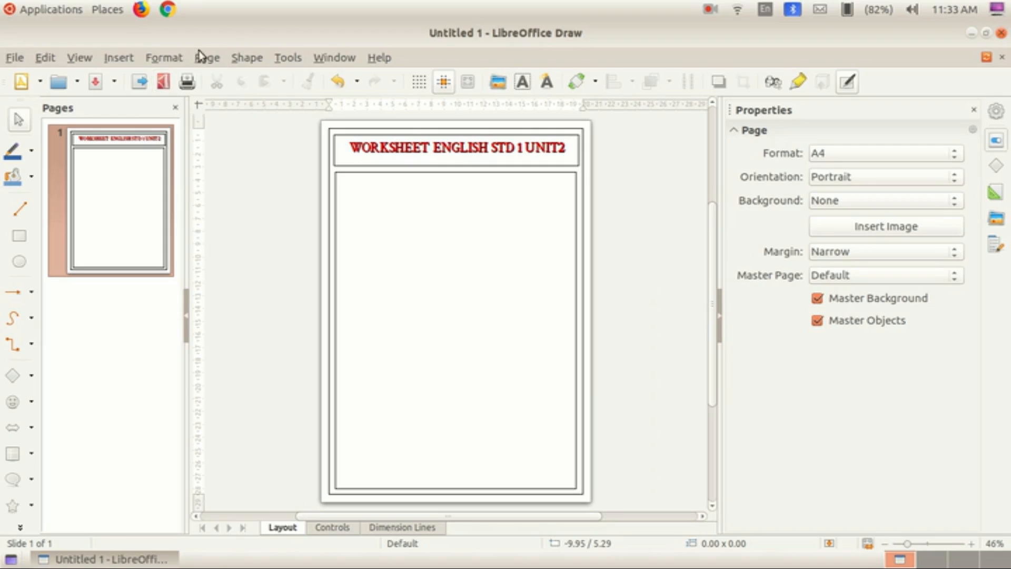
- Insert a text box about 9.5 × 1.9 cm near the upper left of the content rectangle and enter "BIRDS"
{"action": "left_click", "coordinate": [120, 59]}
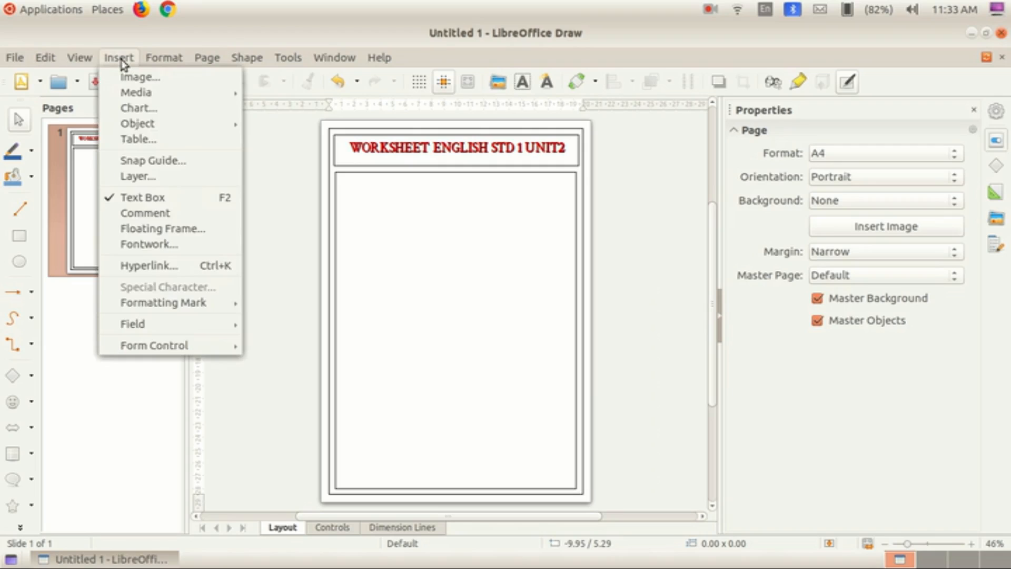
{"action": "left_click", "coordinate": [156, 198]}
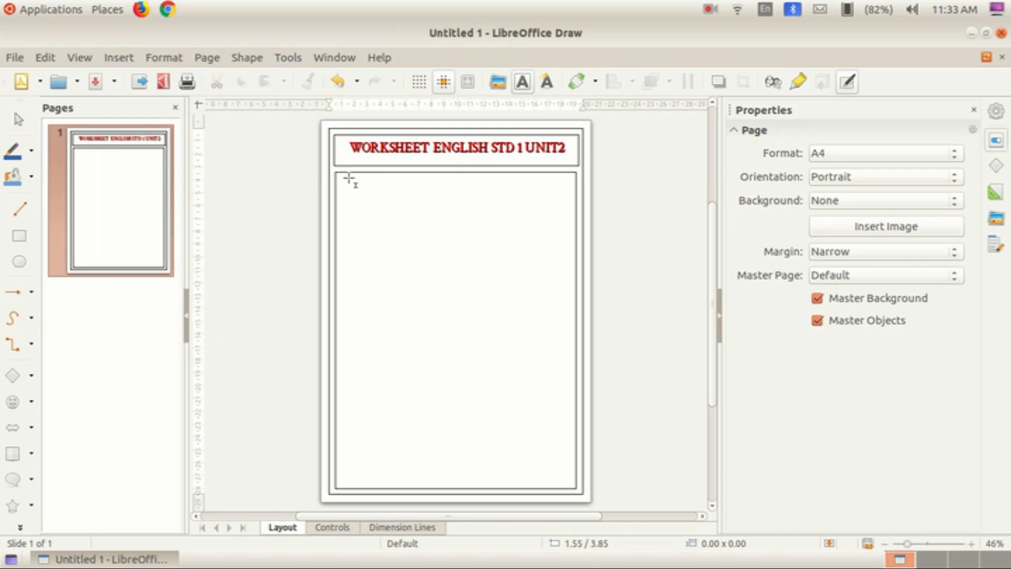
{"action": "left_click_drag", "start_coordinate": [346, 179], "coordinate": [471, 204]}
{"action": "type", "text": "B"}
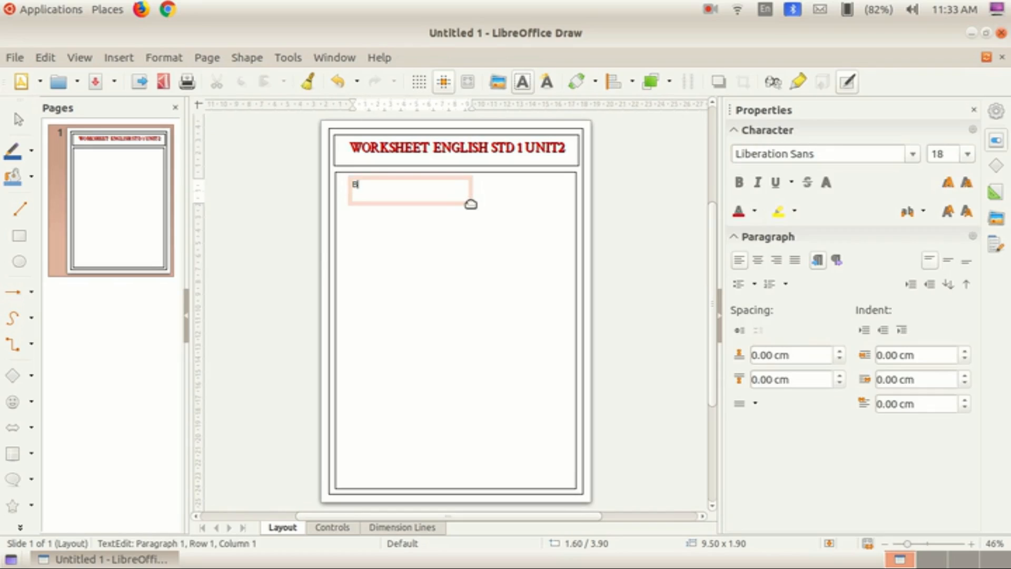
{"action": "type", "text": "IRDS"}
- Format the BIRDS heading as bold, size 28, in blue from the standard palette
{"action": "left_click_drag", "start_coordinate": [354, 183], "coordinate": [379, 184]}
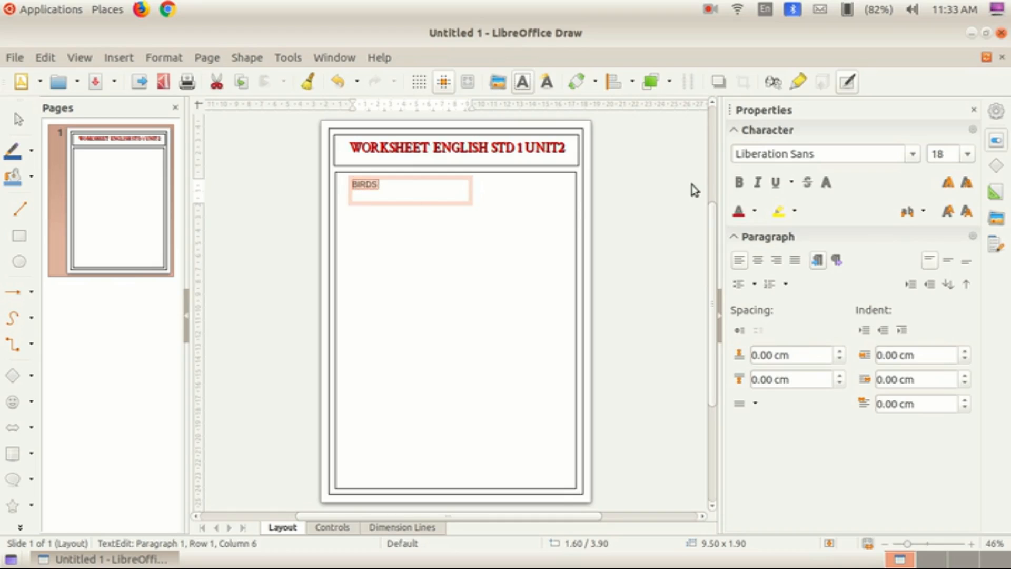
{"action": "left_click", "coordinate": [739, 183]}
{"action": "left_click", "coordinate": [966, 154]}
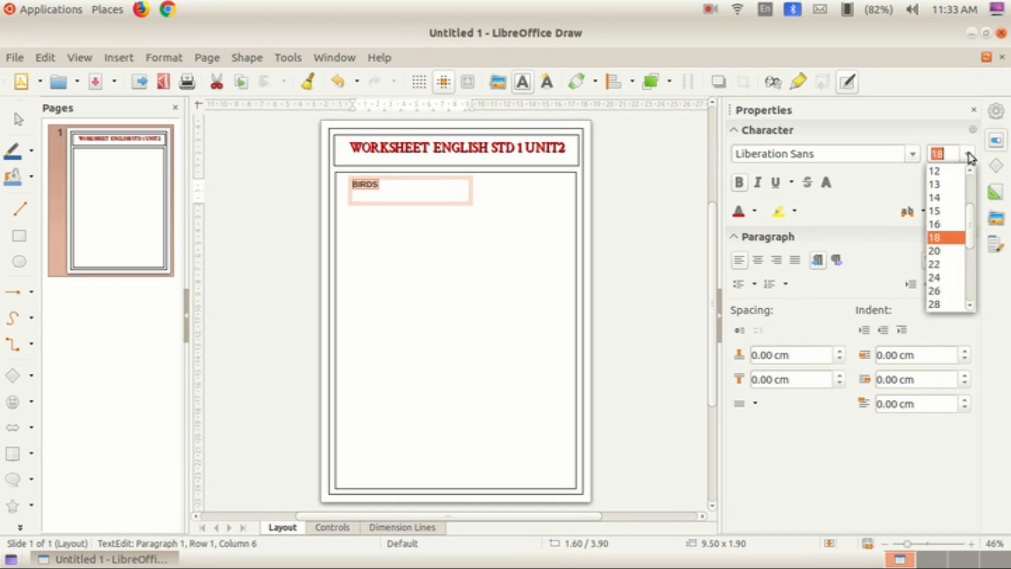
{"action": "left_click", "coordinate": [940, 301]}
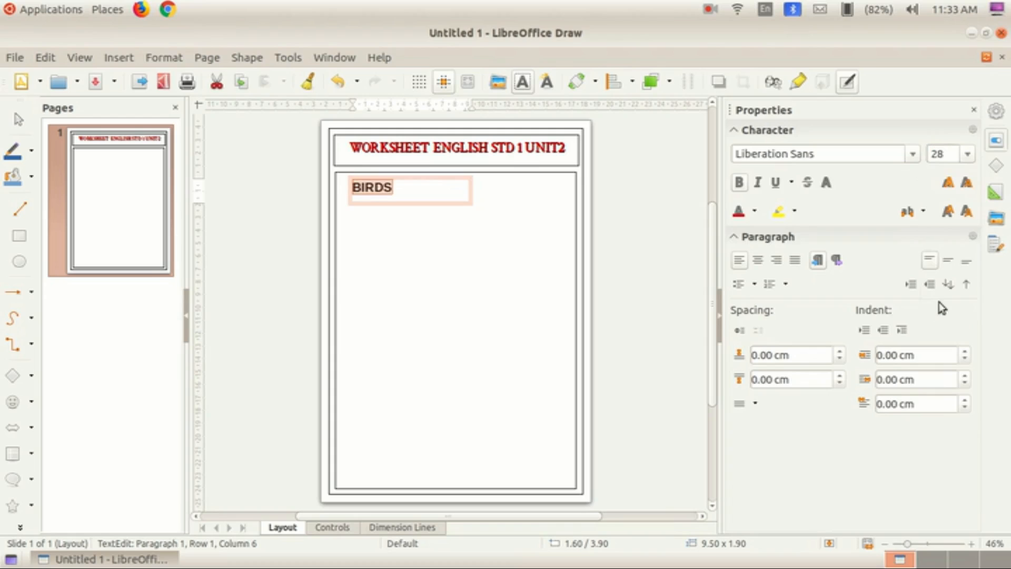
{"action": "left_click", "coordinate": [753, 211]}
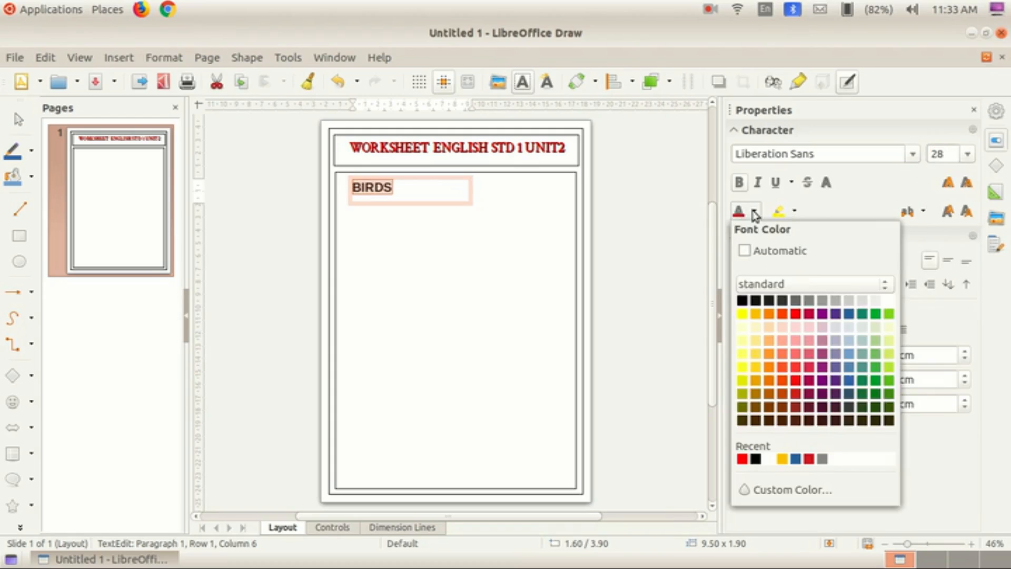
{"action": "left_click", "coordinate": [849, 315]}
{"action": "left_click", "coordinate": [510, 276]}
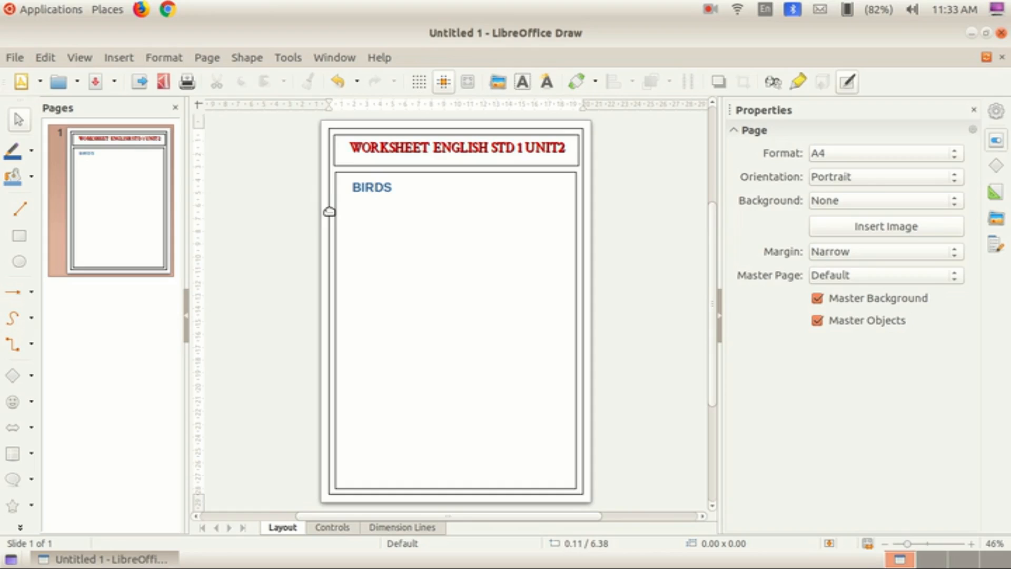
- Insert the image wood.png from the birds folder on the Desktop
{"action": "left_click", "coordinate": [117, 59]}
{"action": "left_click", "coordinate": [119, 77]}
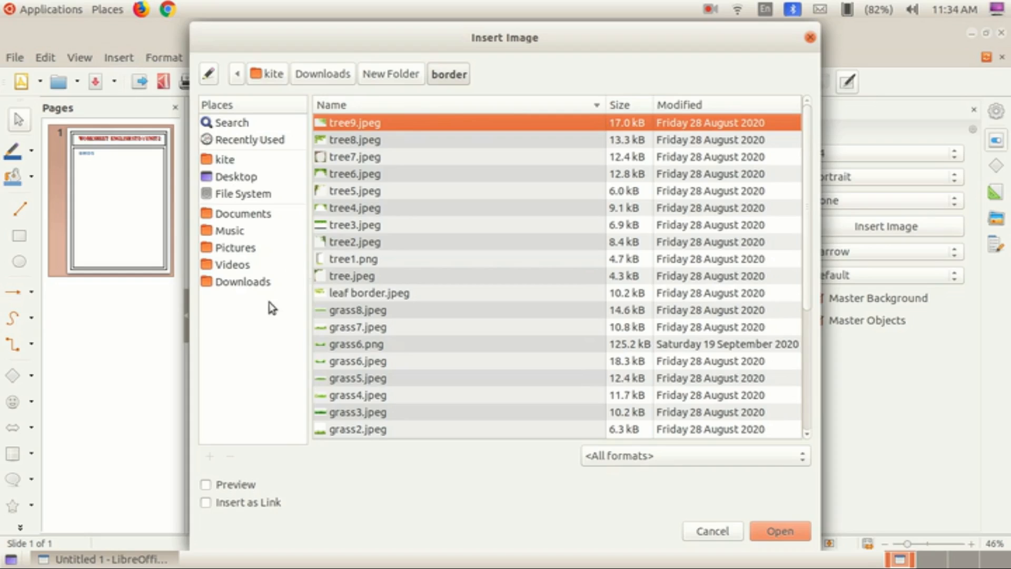
{"action": "left_click", "coordinate": [251, 180]}
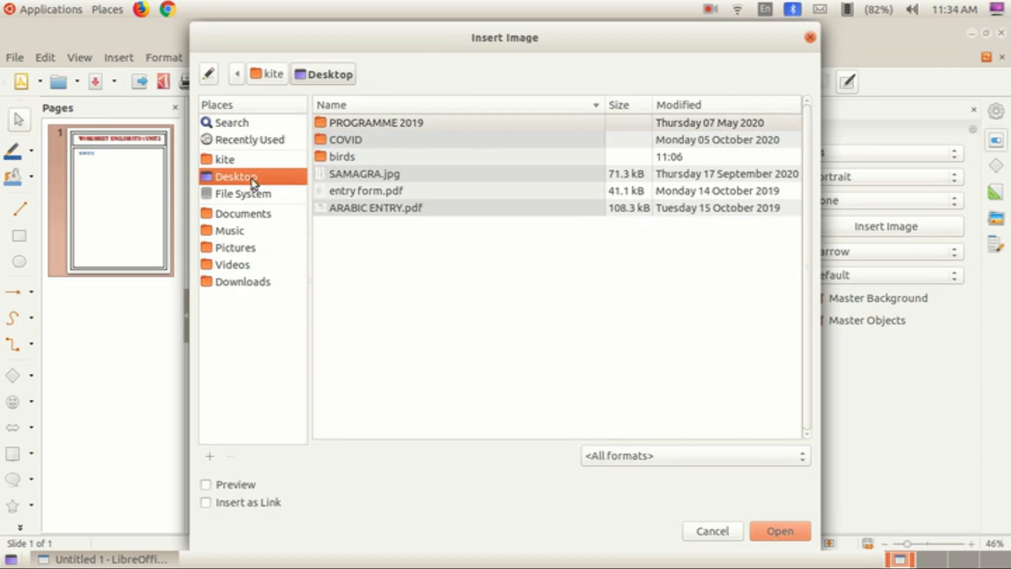
{"action": "double_click", "coordinate": [377, 157]}
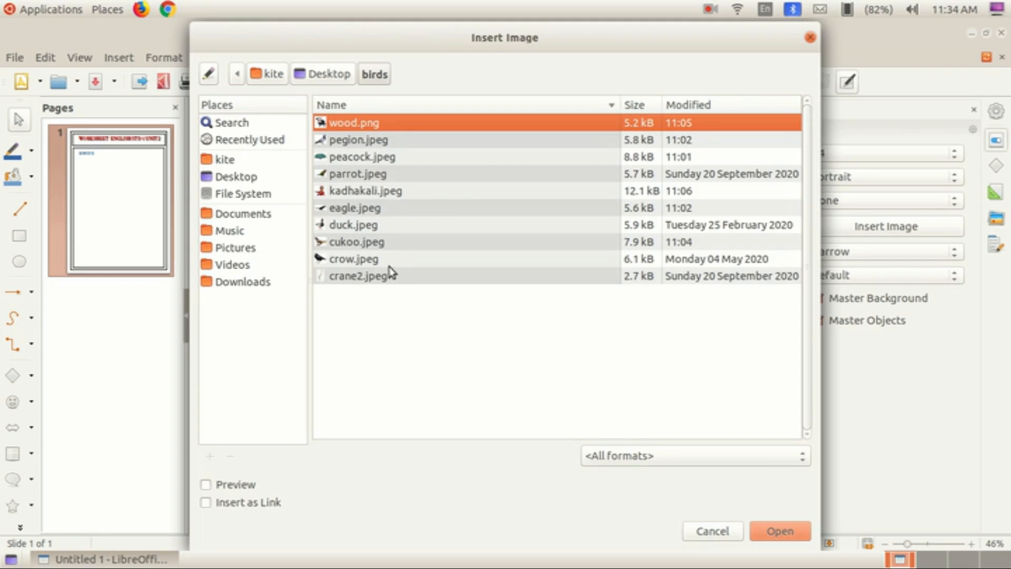
{"action": "left_click", "coordinate": [389, 143]}
{"action": "left_click", "coordinate": [398, 127]}
{"action": "left_click", "coordinate": [398, 138]}
{"action": "left_click", "coordinate": [402, 156]}
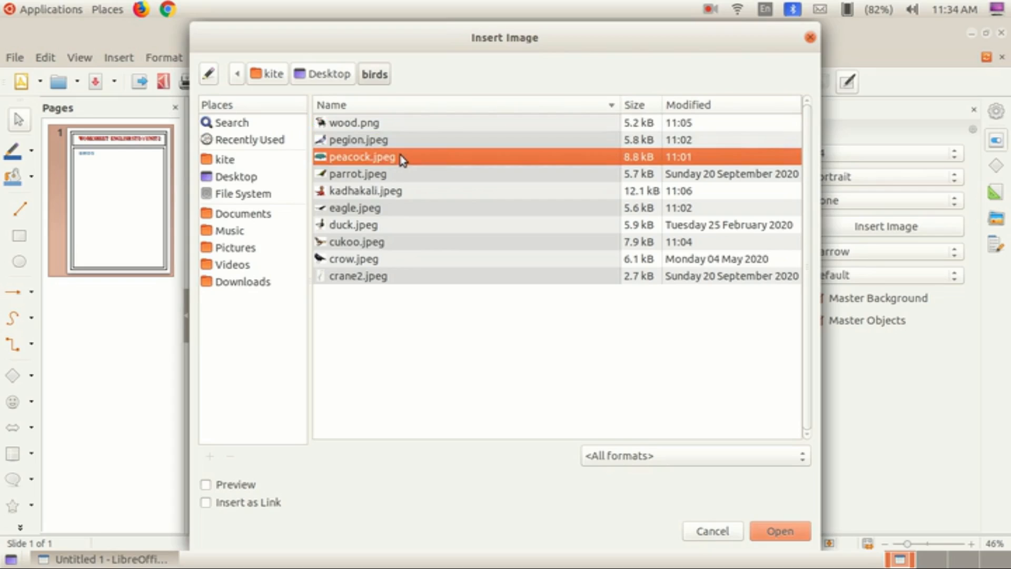
{"action": "left_click", "coordinate": [406, 127]}
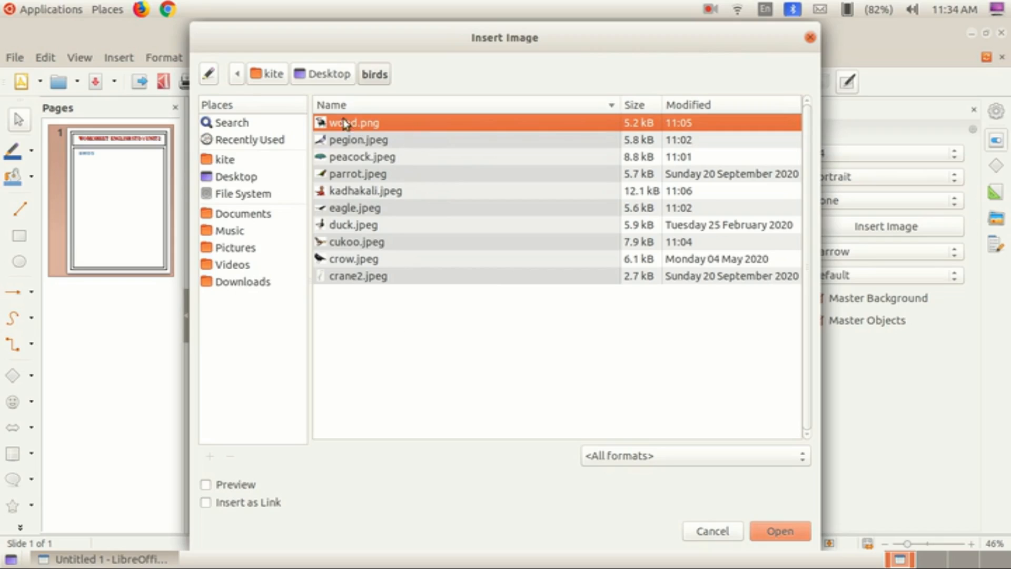
{"action": "mouse_move", "coordinate": [334, 121]}
{"action": "left_mouse_down"}
{"action": "mouse_move", "coordinate": [346, 127]}
{"action": "mouse_move", "coordinate": [340, 139]}
{"action": "mouse_move", "coordinate": [334, 129]}
{"action": "mouse_move", "coordinate": [343, 161]}
{"action": "mouse_move", "coordinate": [340, 126]}
{"action": "left_mouse_up"}
{"action": "left_click", "coordinate": [782, 531]}
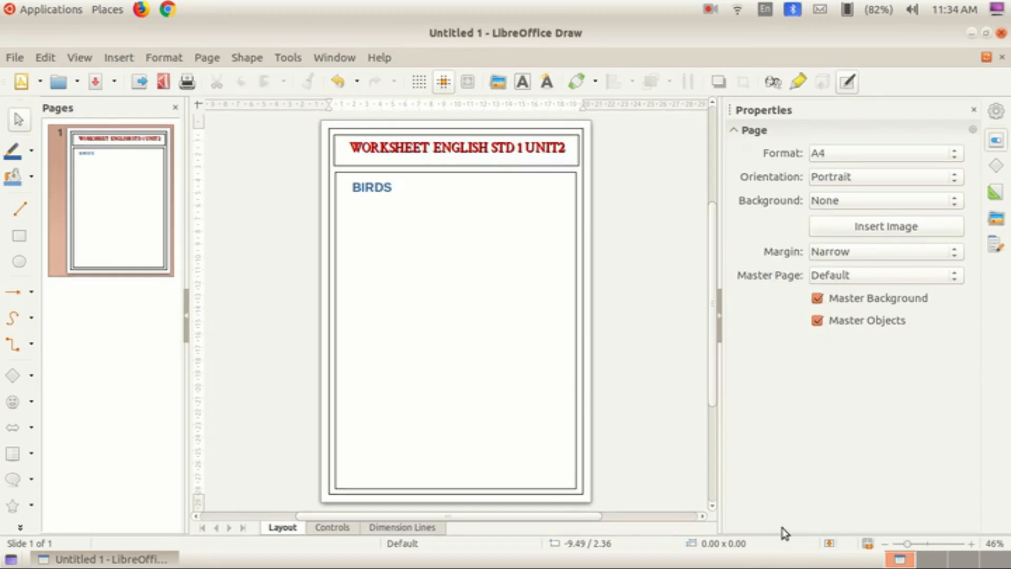
- Shrink the bird image to about 4.2 × 4.1 cm, move it to the content rectangle's upper right and widen it slightly
{"action": "left_click_drag", "start_coordinate": [467, 319], "coordinate": [400, 227]}
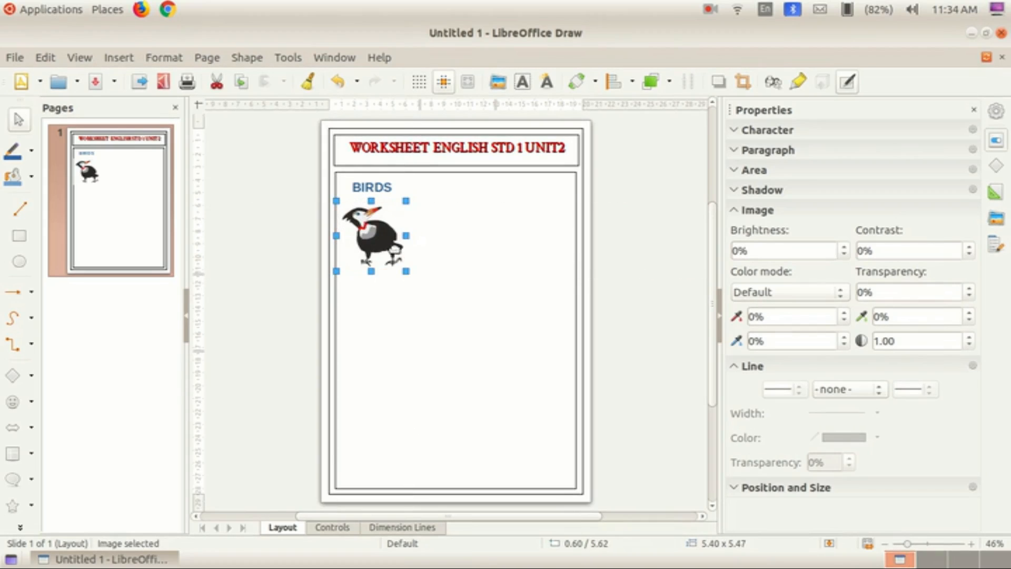
{"action": "left_click_drag", "start_coordinate": [372, 269], "coordinate": [373, 237]}
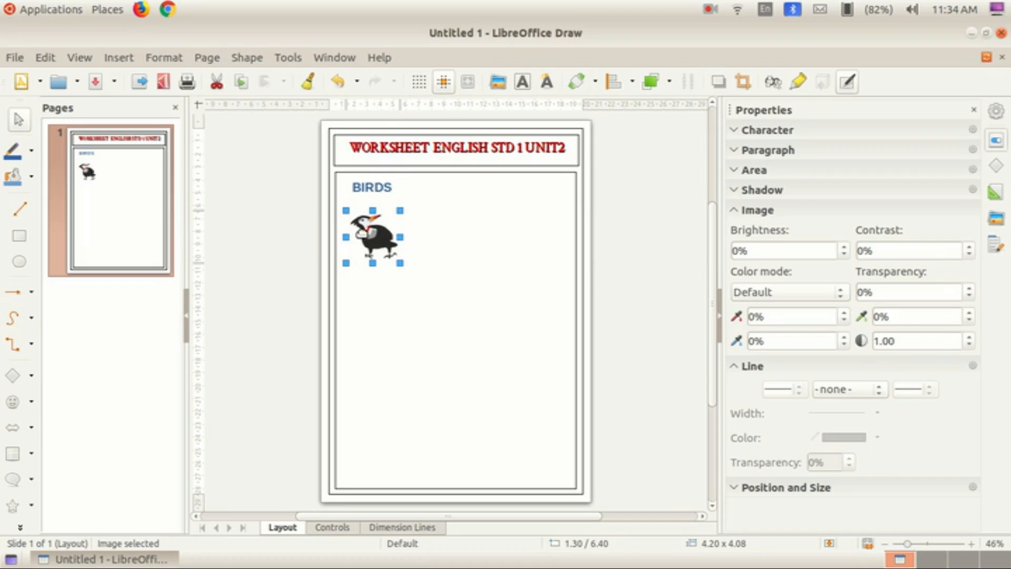
{"action": "left_click_drag", "start_coordinate": [373, 236], "coordinate": [520, 234]}
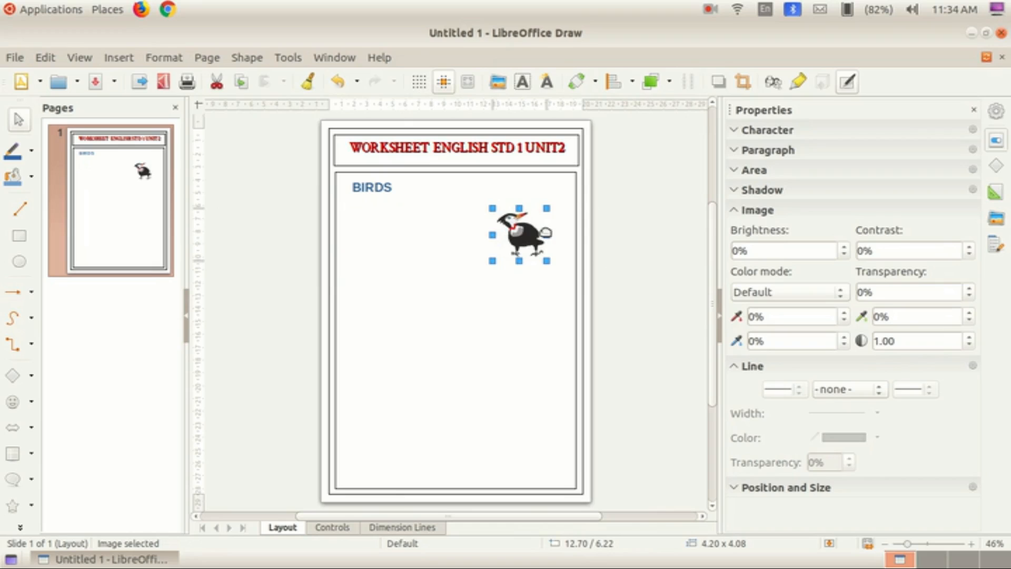
{"action": "left_click_drag", "start_coordinate": [548, 235], "coordinate": [524, 265]}
{"action": "left_click", "coordinate": [533, 296]}
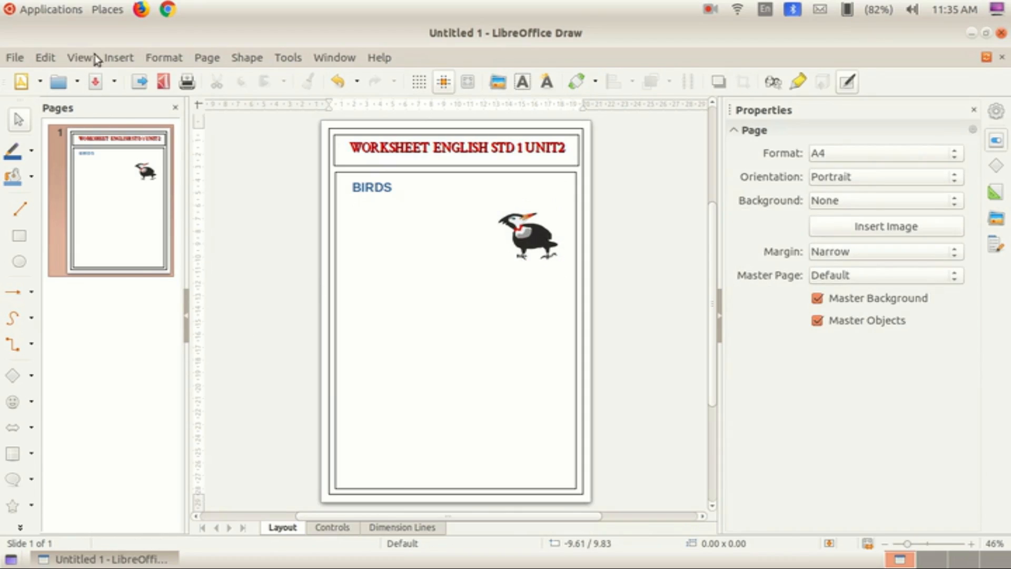
- Insert pegion.jpeg from the birds folder, shrink it and place it just left of the black bird
{"action": "left_click", "coordinate": [117, 57]}
{"action": "left_click", "coordinate": [122, 75]}
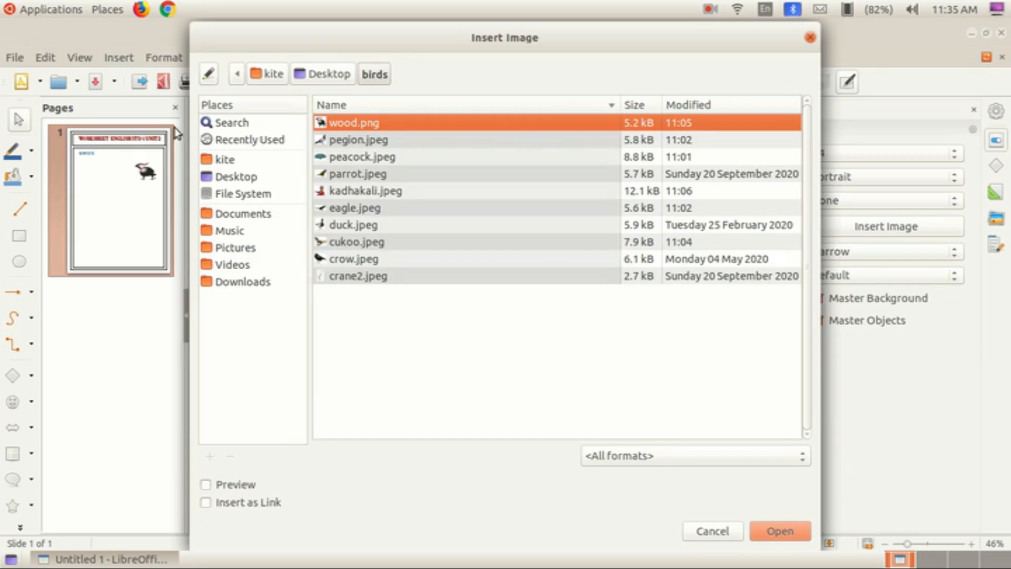
{"action": "left_click", "coordinate": [357, 141]}
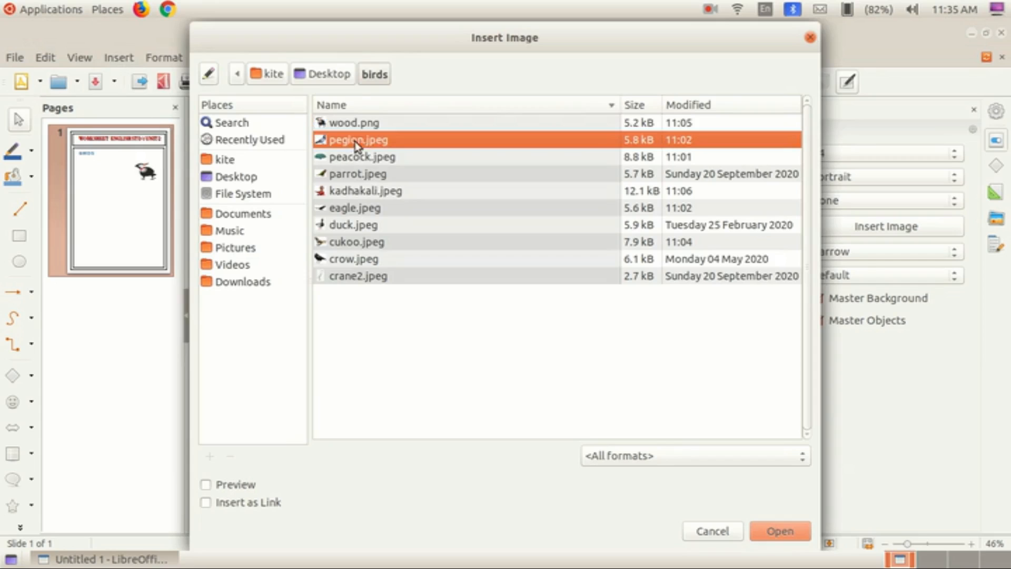
{"action": "left_click", "coordinate": [762, 533]}
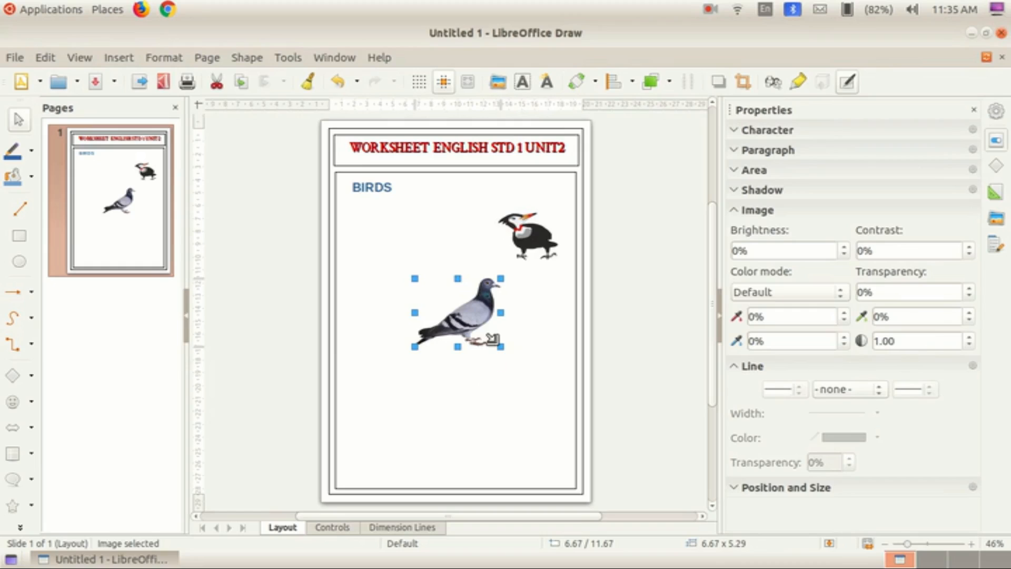
{"action": "left_click_drag", "start_coordinate": [501, 312], "coordinate": [456, 242]}
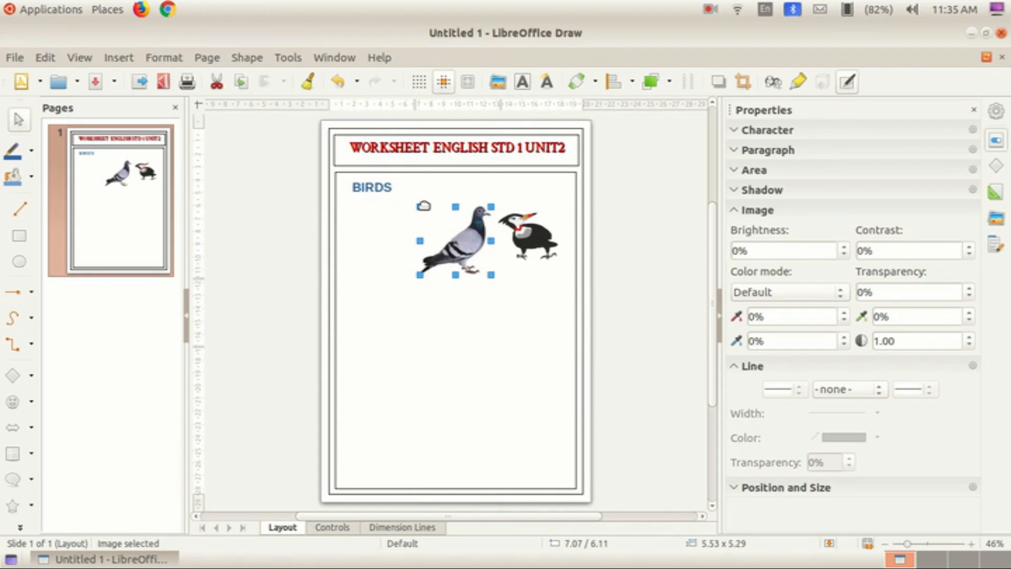
{"action": "left_click_drag", "start_coordinate": [420, 207], "coordinate": [427, 213]}
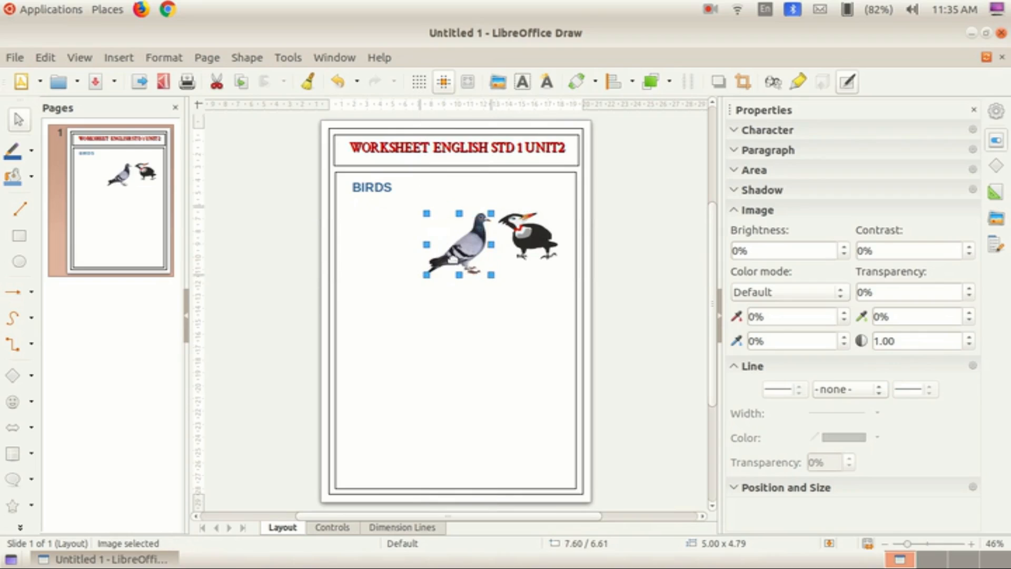
{"action": "left_click_drag", "start_coordinate": [485, 271], "coordinate": [461, 250]}
{"action": "left_click", "coordinate": [537, 328]}
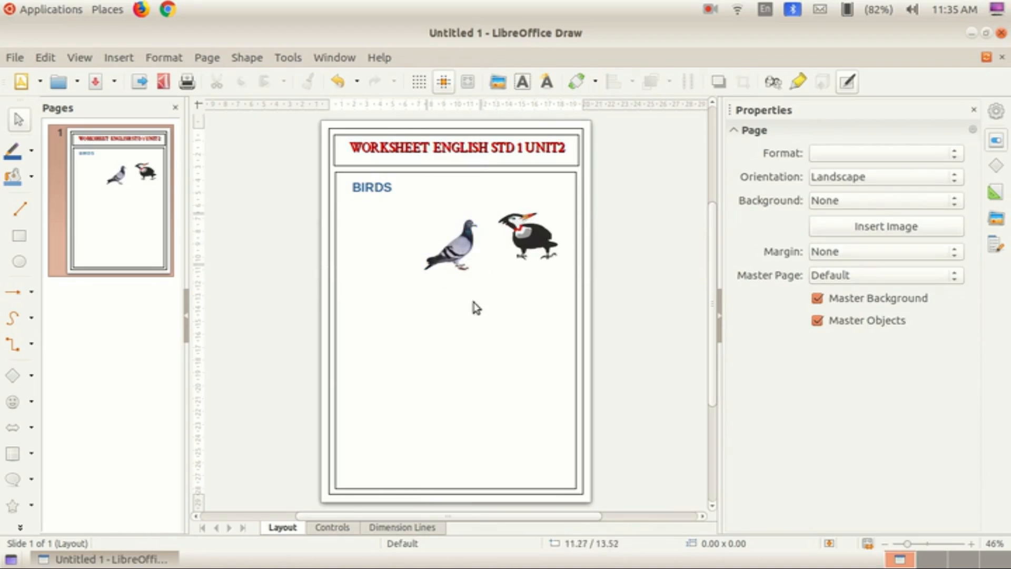
- Insert peacock.jpeg, narrow it to about 4.8 cm, place it left of the pigeon, and shift the black bird slightly down
{"action": "left_click", "coordinate": [119, 58]}
{"action": "left_click", "coordinate": [136, 78]}
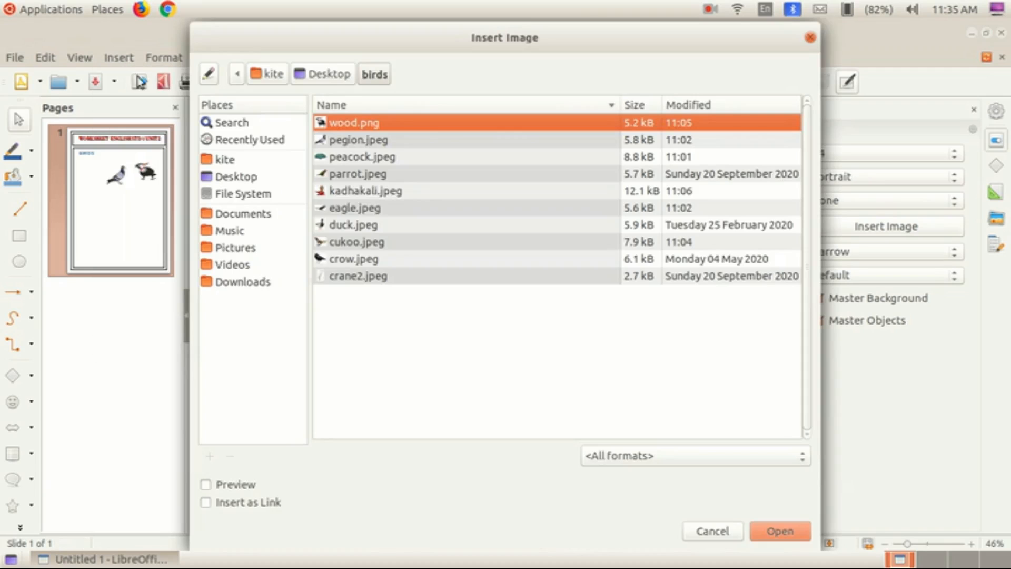
{"action": "left_click", "coordinate": [363, 158]}
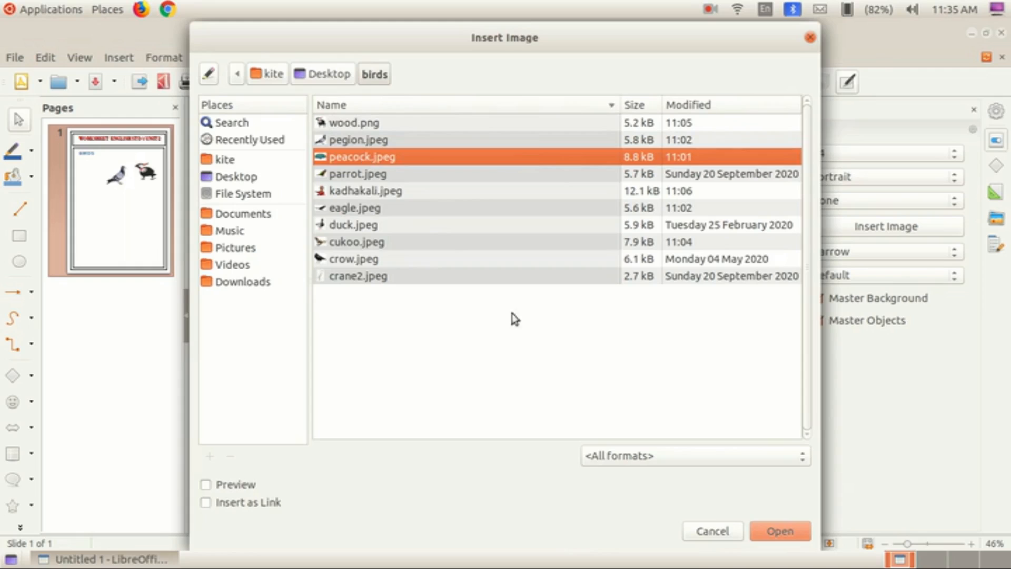
{"action": "left_click", "coordinate": [772, 533]}
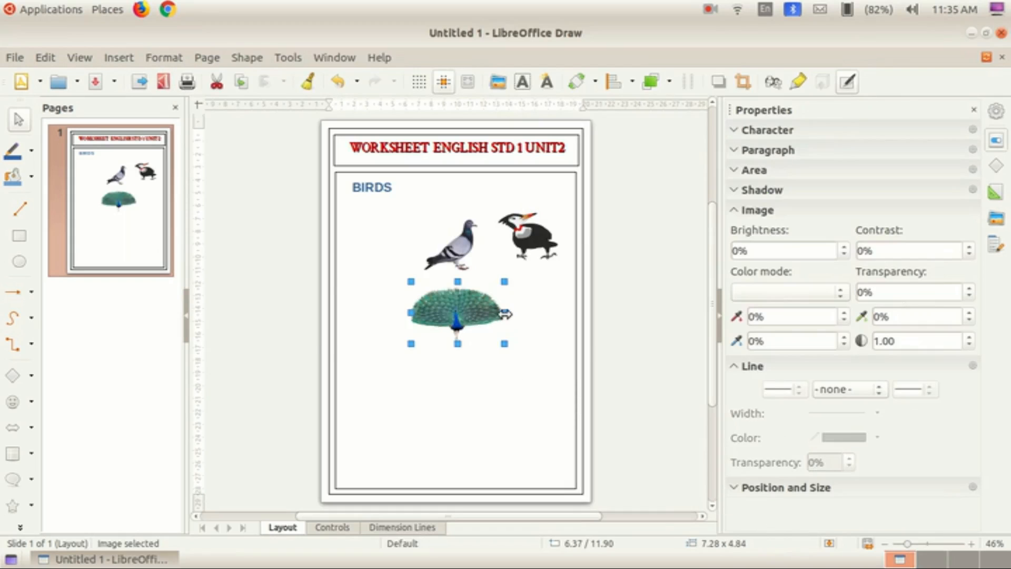
{"action": "left_click_drag", "start_coordinate": [505, 313], "coordinate": [395, 253]}
{"action": "left_click", "coordinate": [602, 235]}
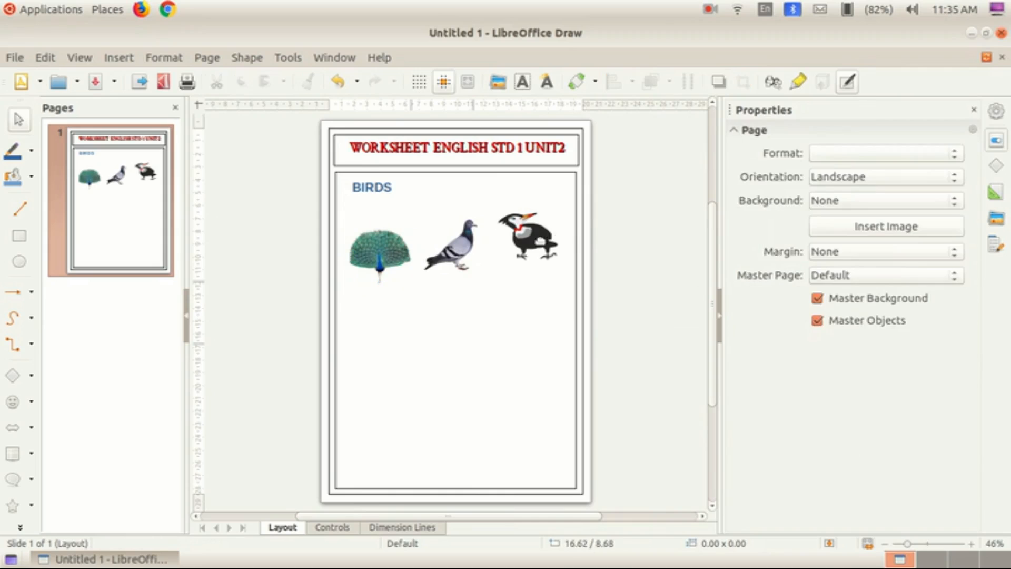
{"action": "left_click_drag", "start_coordinate": [539, 242], "coordinate": [538, 250]}
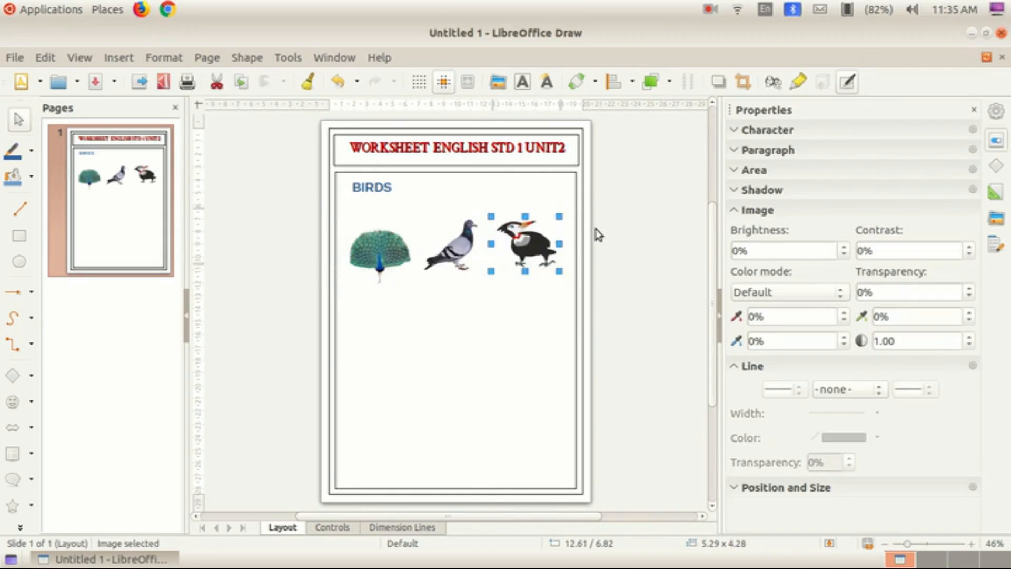
{"action": "left_click", "coordinate": [596, 230]}
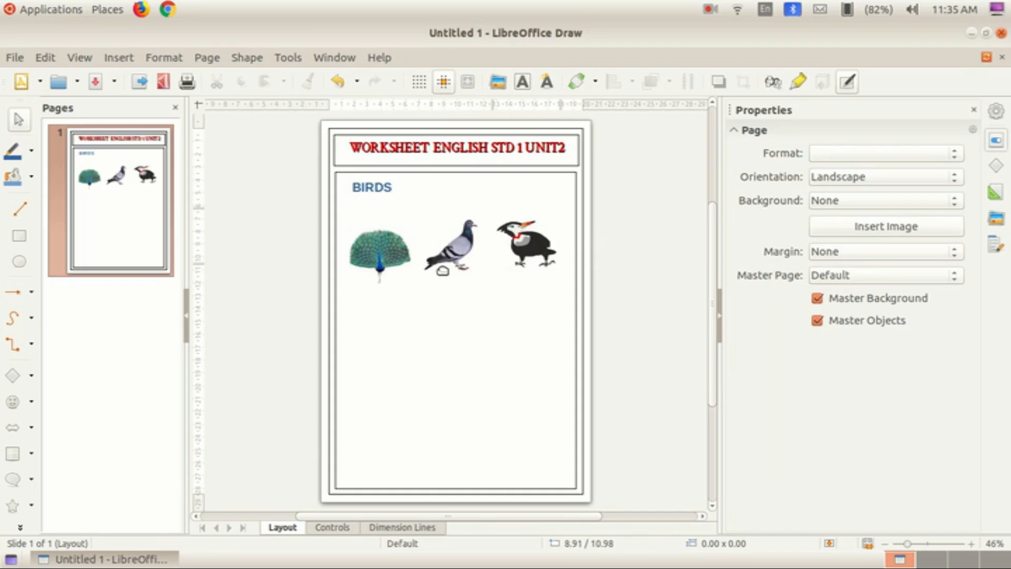
- Insert eagle.jpeg, resize it to about 5.3 × 5.7 cm and place it below the black bird, starting a second row
{"action": "left_click", "coordinate": [113, 58]}
{"action": "left_click", "coordinate": [127, 78]}
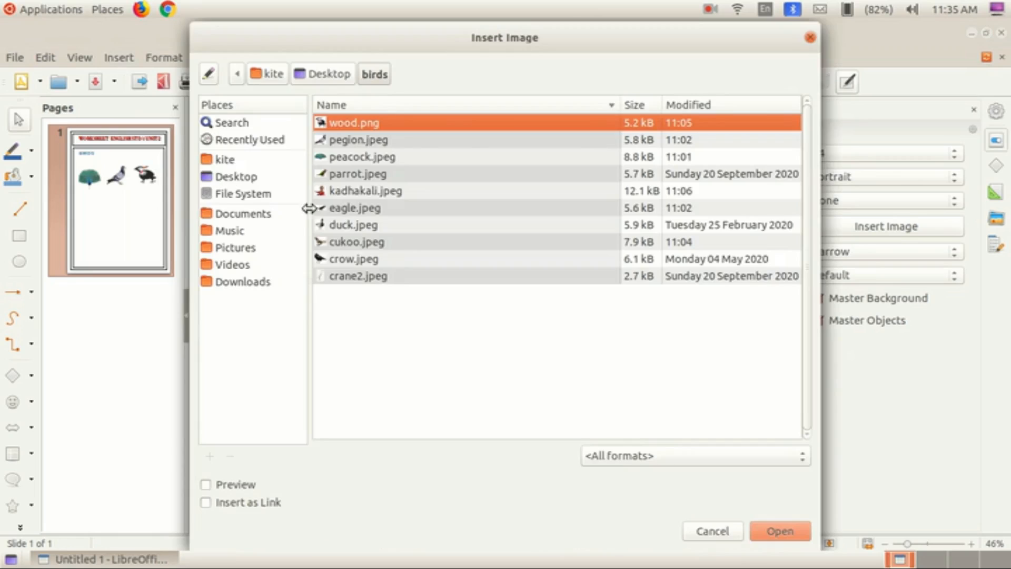
{"action": "left_click", "coordinate": [354, 209]}
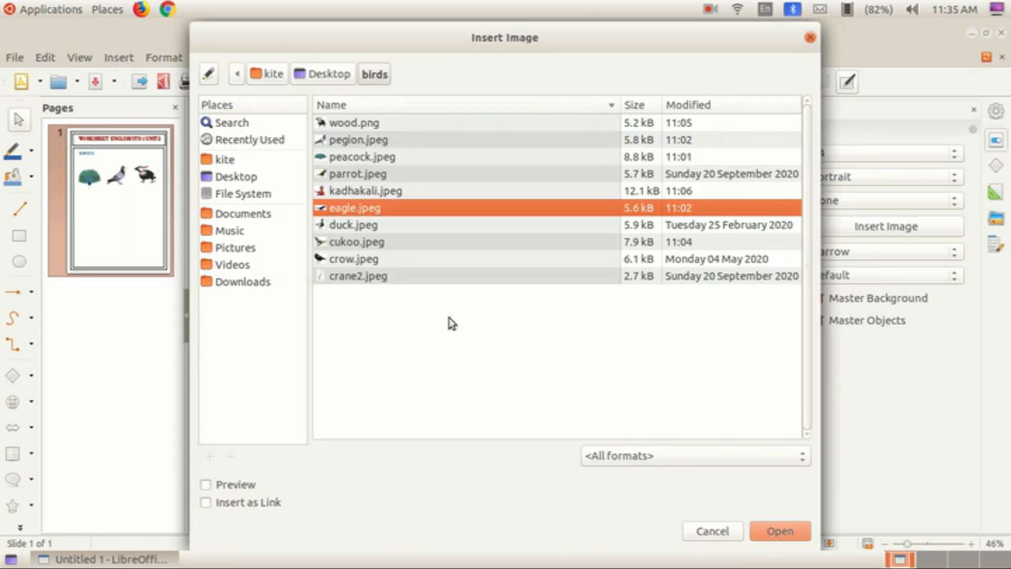
{"action": "left_click", "coordinate": [775, 531]}
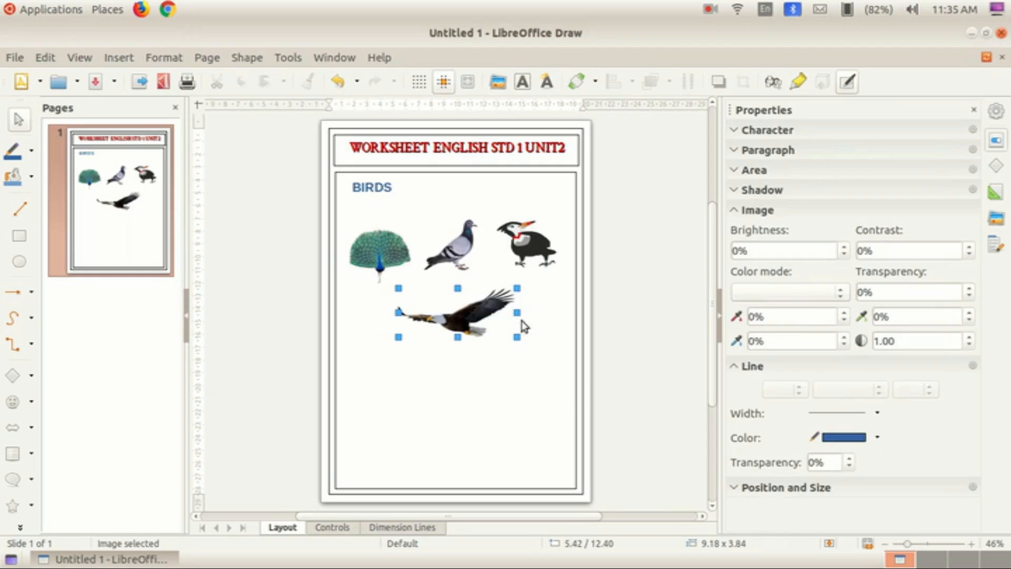
{"action": "left_click_drag", "start_coordinate": [517, 312], "coordinate": [467, 306]}
{"action": "left_click_drag", "start_coordinate": [435, 337], "coordinate": [527, 340]}
{"action": "left_click", "coordinate": [615, 315]}
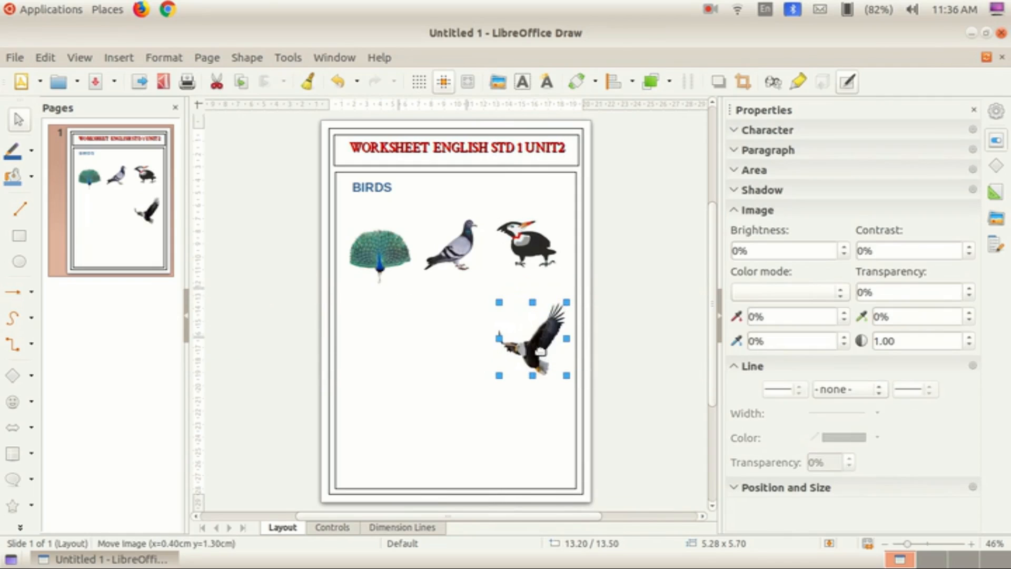
- Insert parrot.jpeg, narrow it to about 5 × 4.7 cm and place it left of the eagle, below the pigeon
{"action": "left_click", "coordinate": [117, 58]}
{"action": "left_click", "coordinate": [133, 77]}
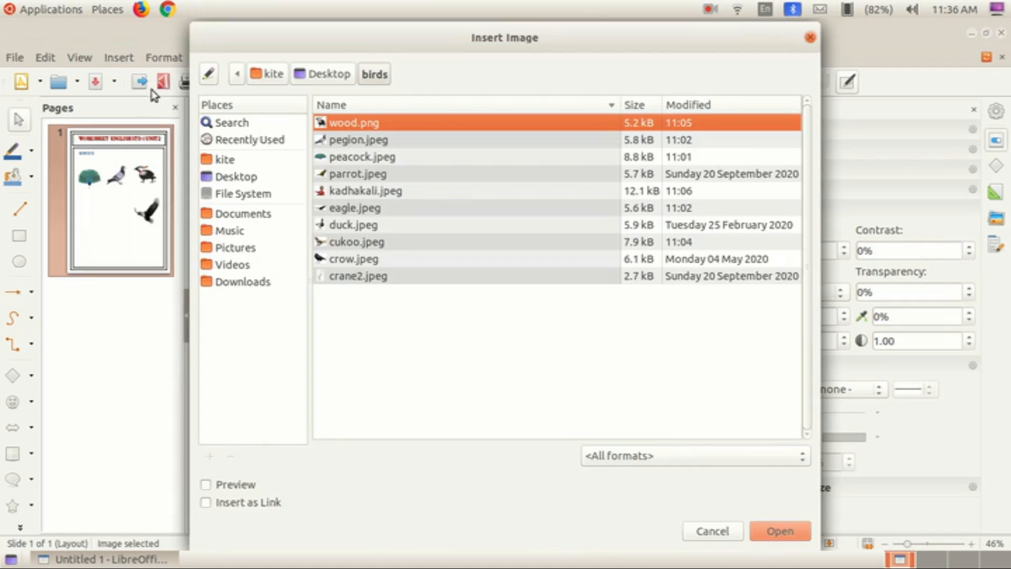
{"action": "left_click", "coordinate": [358, 175]}
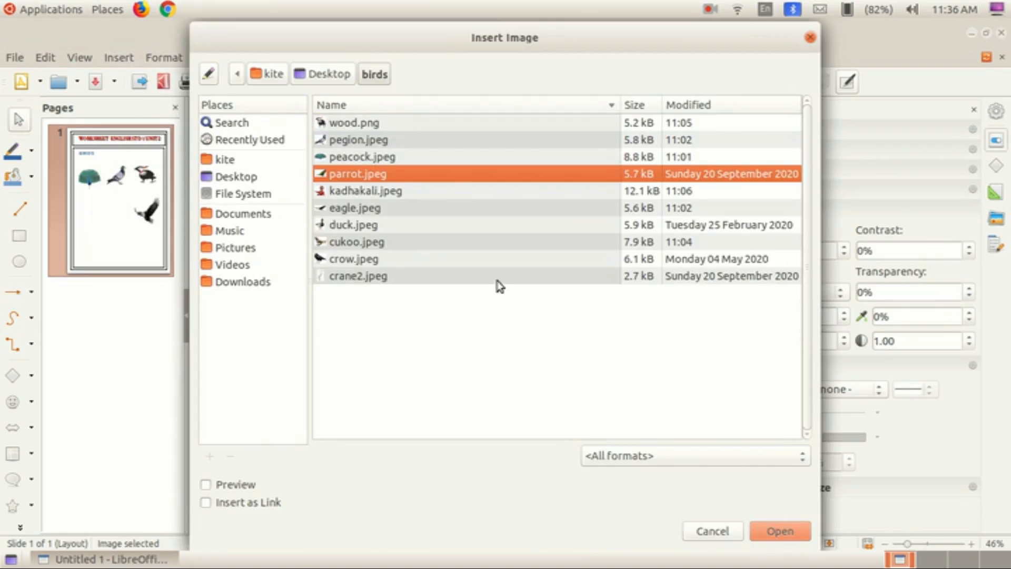
{"action": "left_click", "coordinate": [780, 529]}
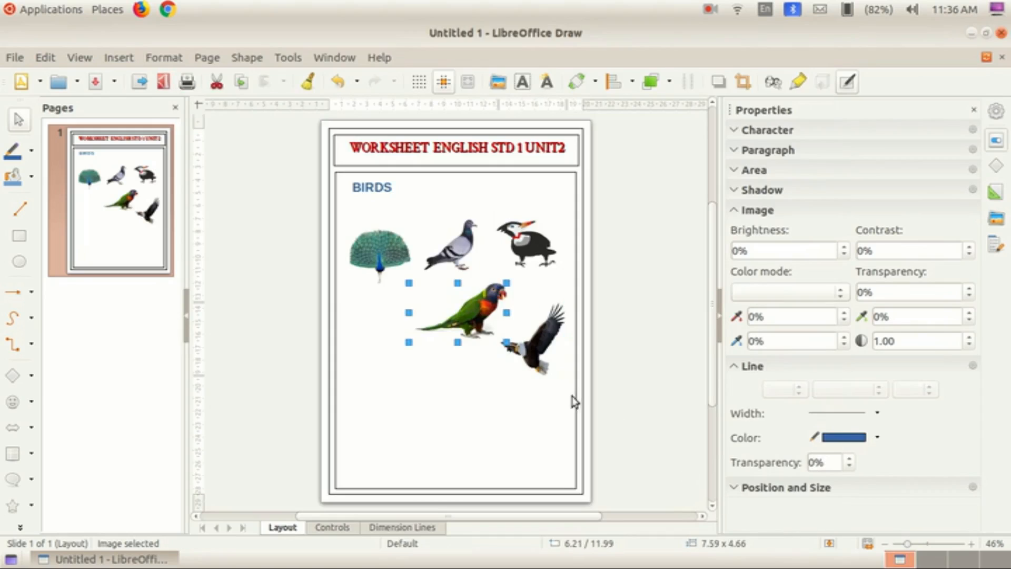
{"action": "left_click_drag", "start_coordinate": [508, 311], "coordinate": [461, 351]}
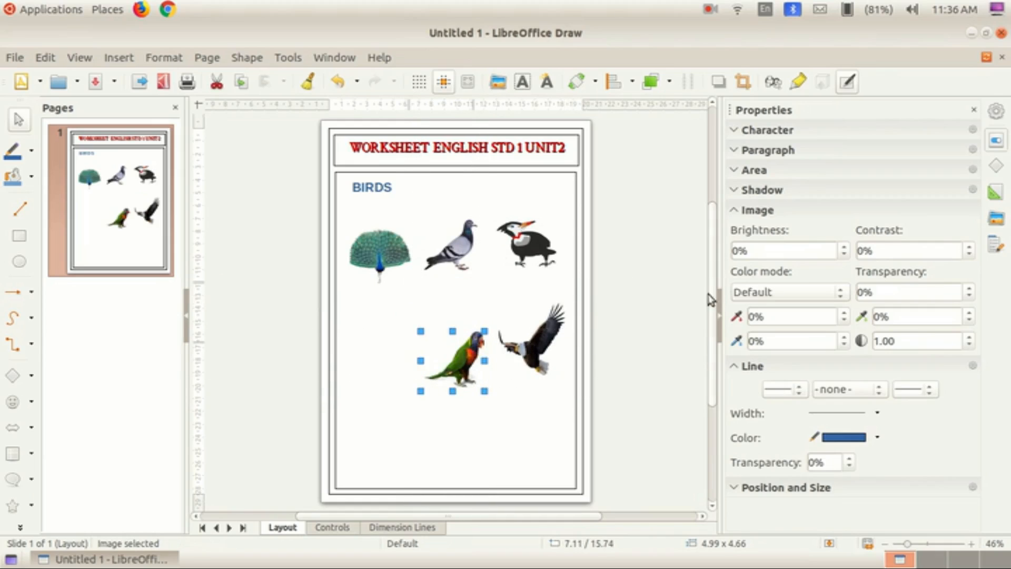
{"action": "left_click", "coordinate": [604, 306]}
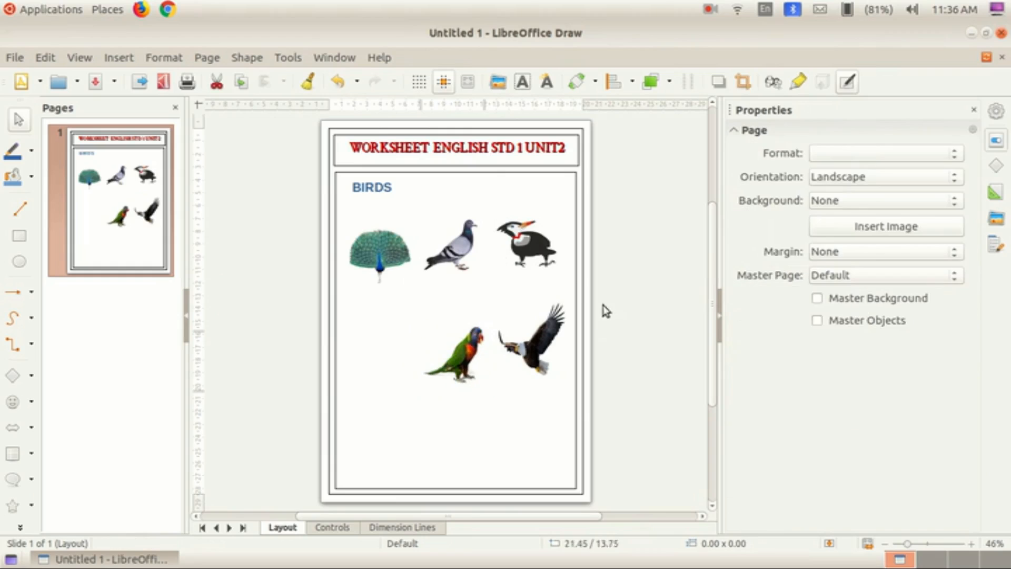
- Insert crow.jpeg, reduce its width and place it left of the parrot, below the peacock
{"action": "left_click", "coordinate": [115, 59]}
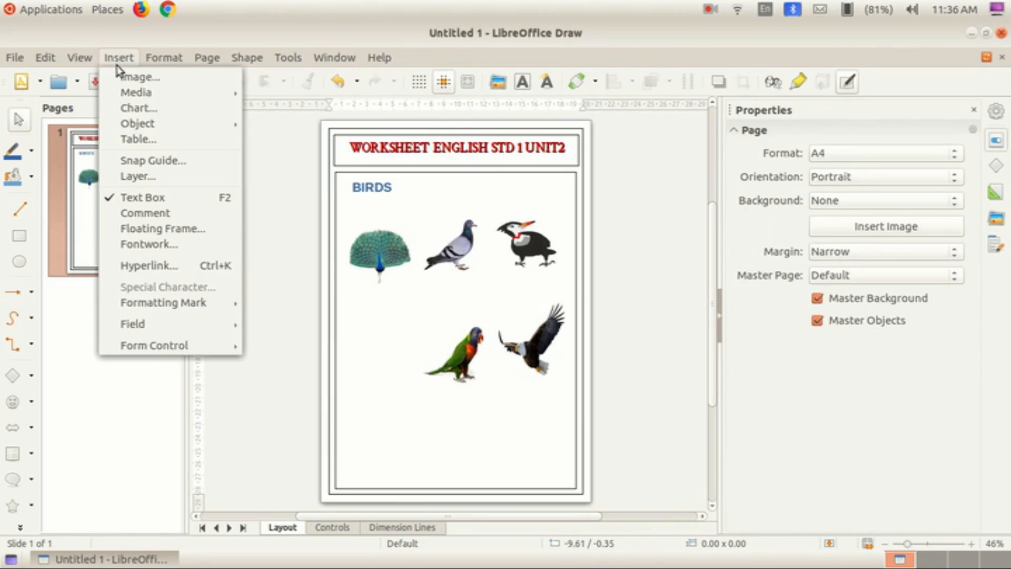
{"action": "left_click", "coordinate": [121, 76]}
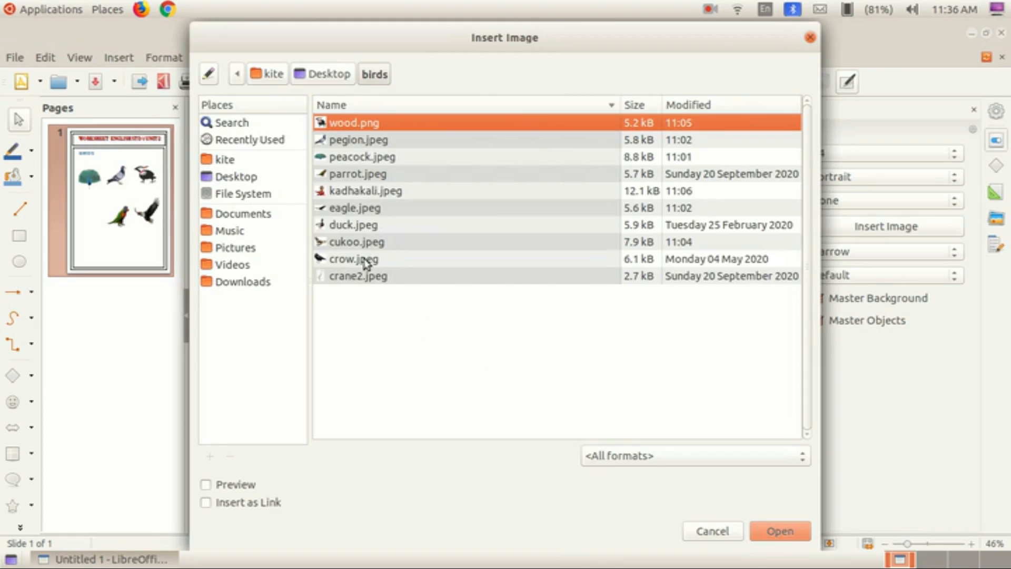
{"action": "left_click", "coordinate": [366, 260]}
{"action": "left_click", "coordinate": [780, 531]}
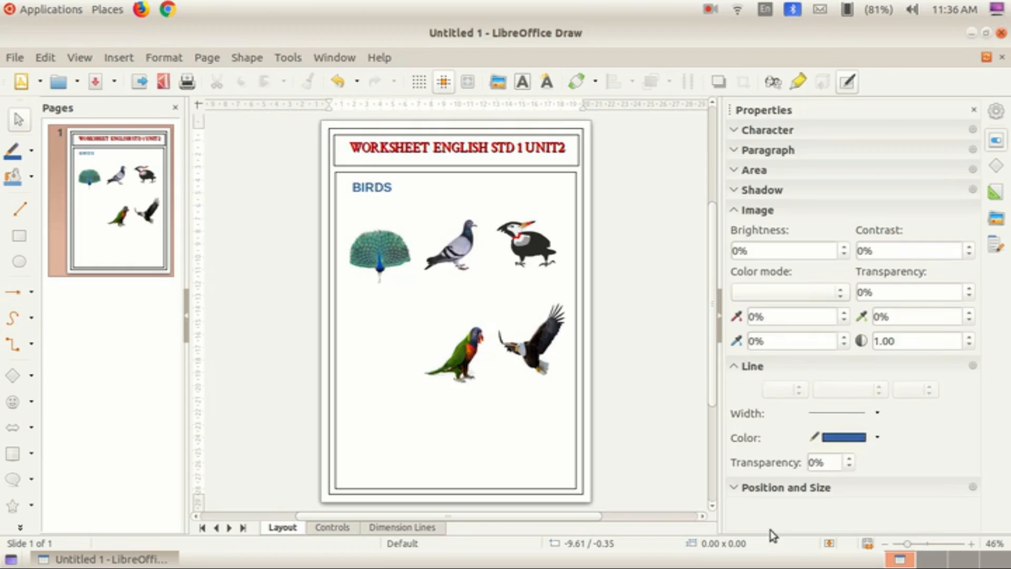
{"action": "left_click_drag", "start_coordinate": [499, 311], "coordinate": [388, 350]}
{"action": "left_click", "coordinate": [481, 415]}
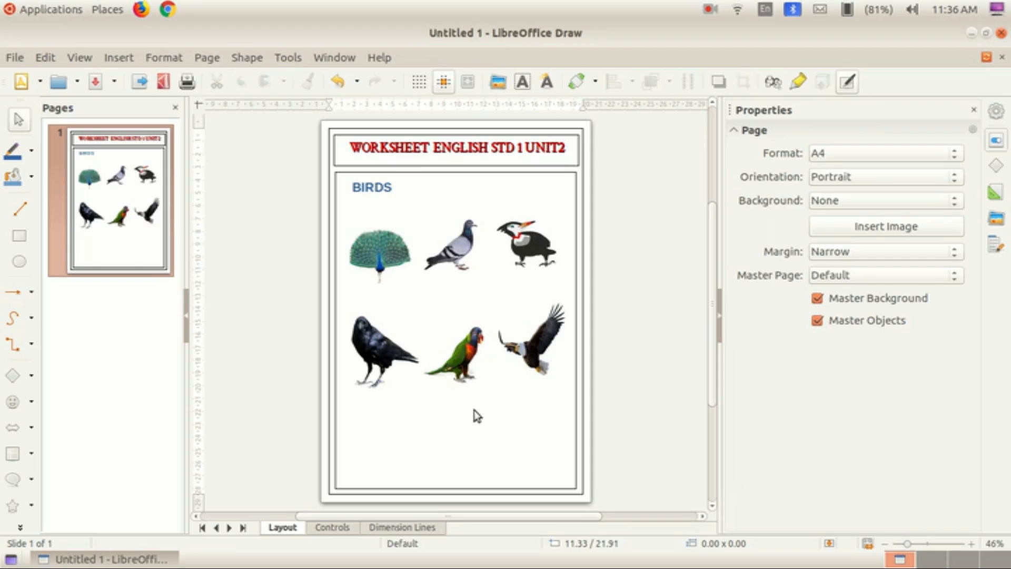
- Move the eagle image slightly down and enlarge the peacock image a little from its upper right corner
{"action": "left_click", "coordinate": [533, 353]}
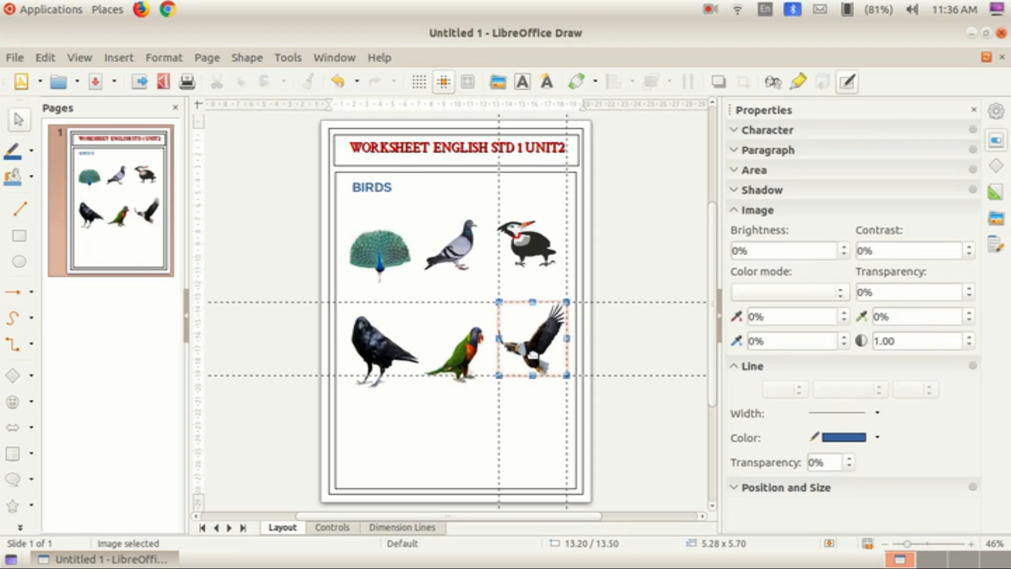
{"action": "left_click_drag", "start_coordinate": [533, 353], "coordinate": [533, 359]}
{"action": "left_click", "coordinate": [459, 418]}
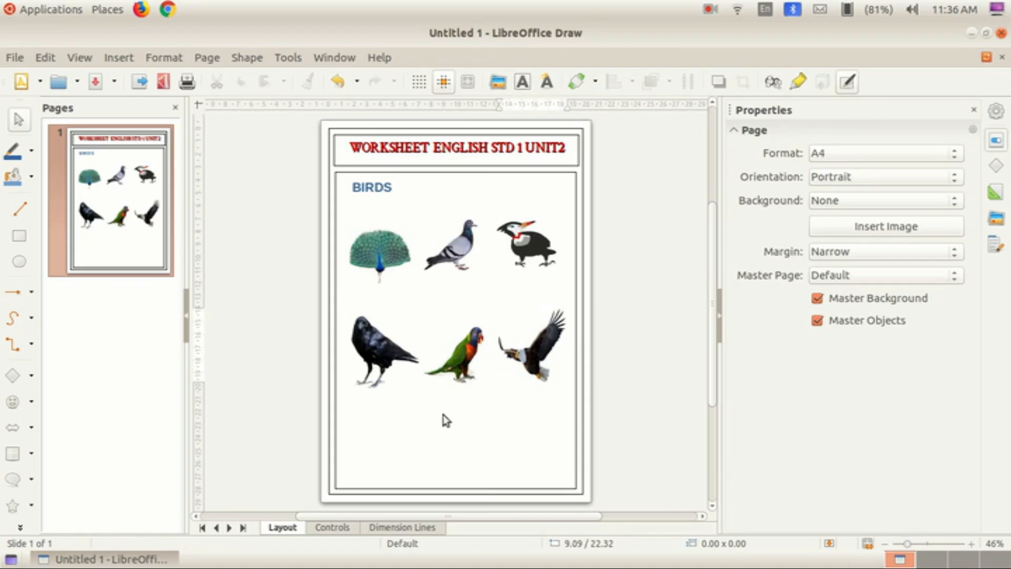
{"action": "left_click", "coordinate": [392, 256]}
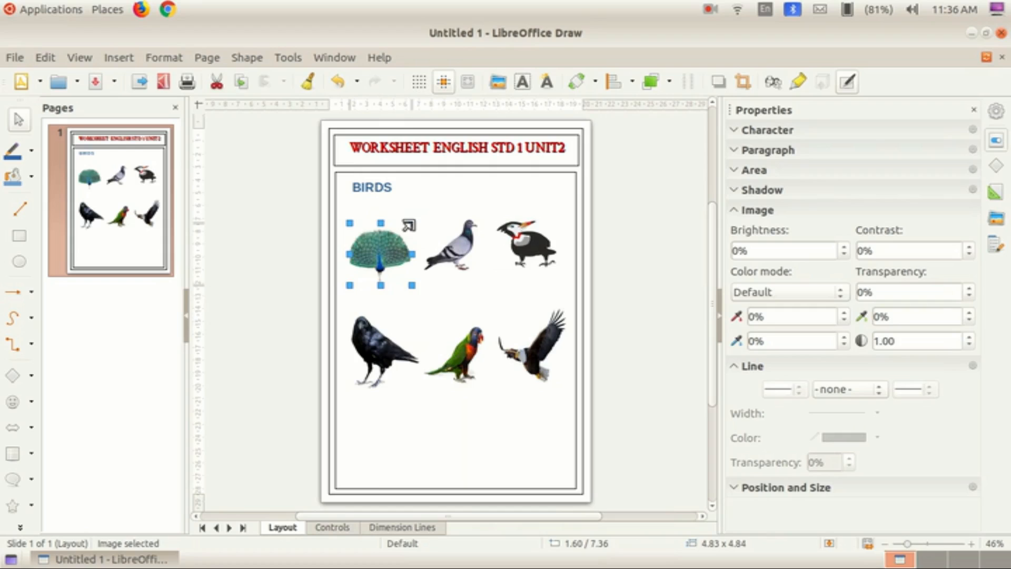
{"action": "left_click_drag", "start_coordinate": [409, 226], "coordinate": [417, 217]}
{"action": "left_click", "coordinate": [630, 235]}
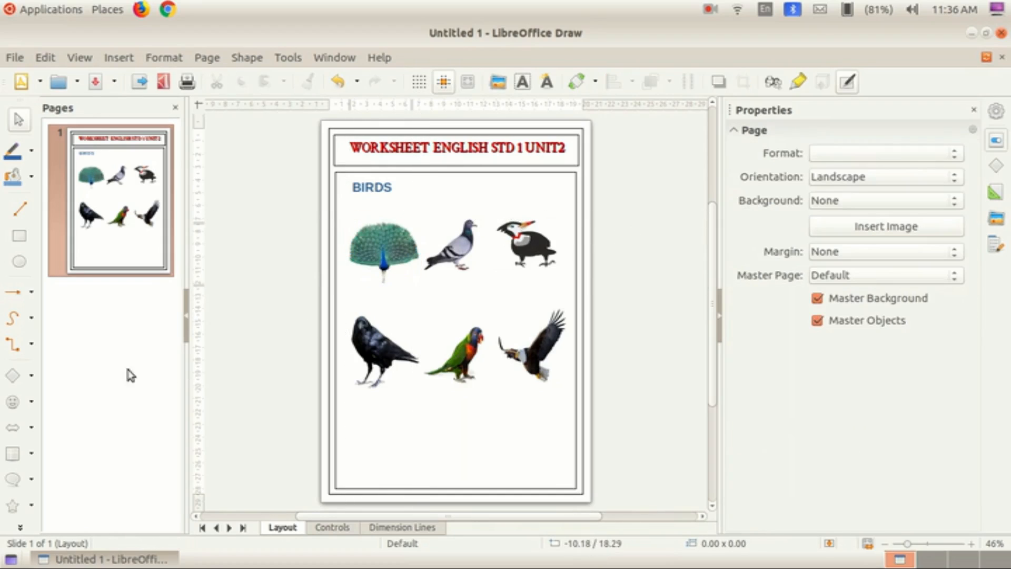
- Draw a rectangle about 5.1 × 1.8 cm directly below the peacock and set its fill to None
{"action": "left_click", "coordinate": [19, 235]}
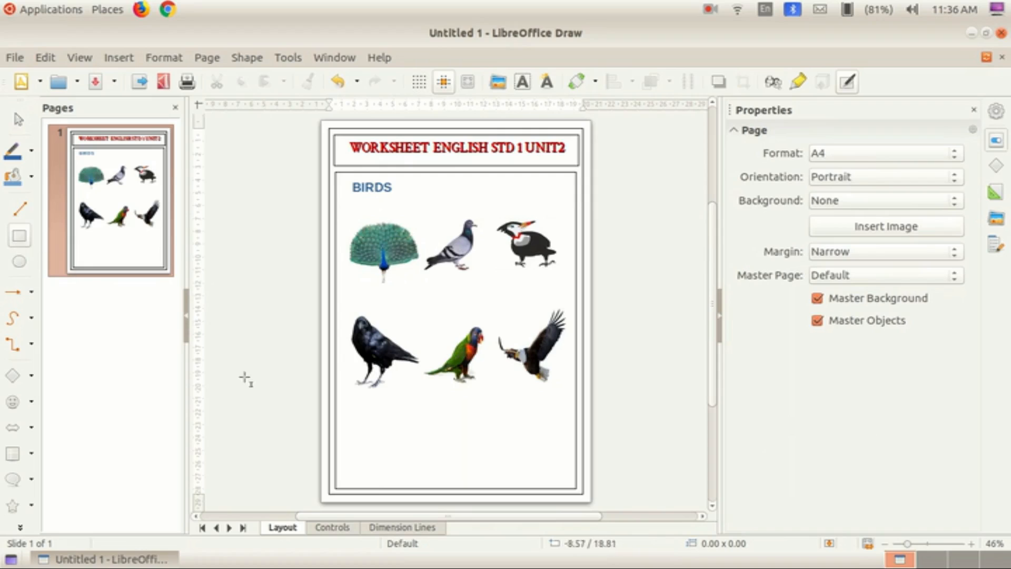
{"action": "left_click_drag", "start_coordinate": [349, 279], "coordinate": [415, 302]}
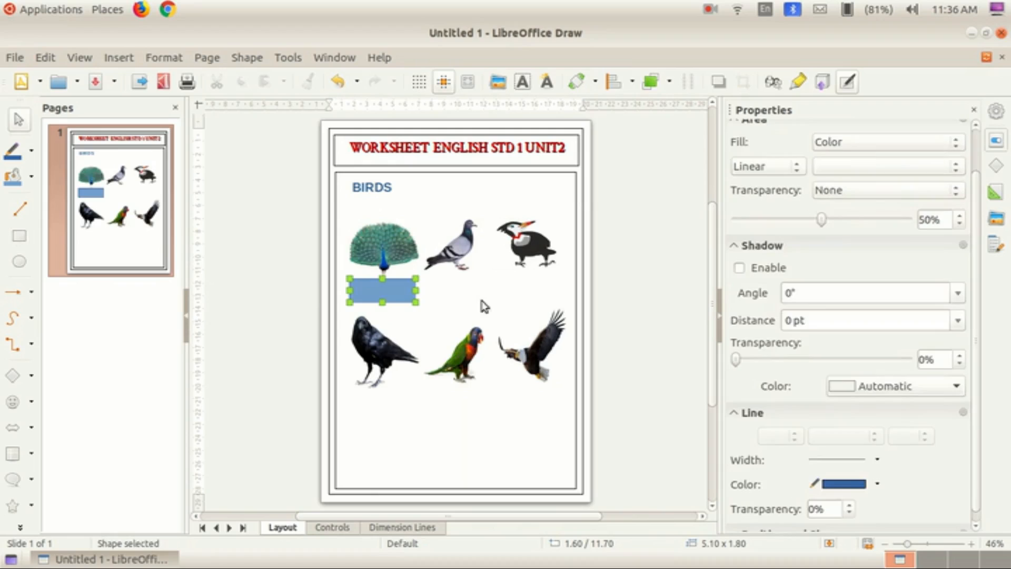
{"action": "left_click", "coordinate": [867, 145]}
{"action": "left_click", "coordinate": [860, 160]}
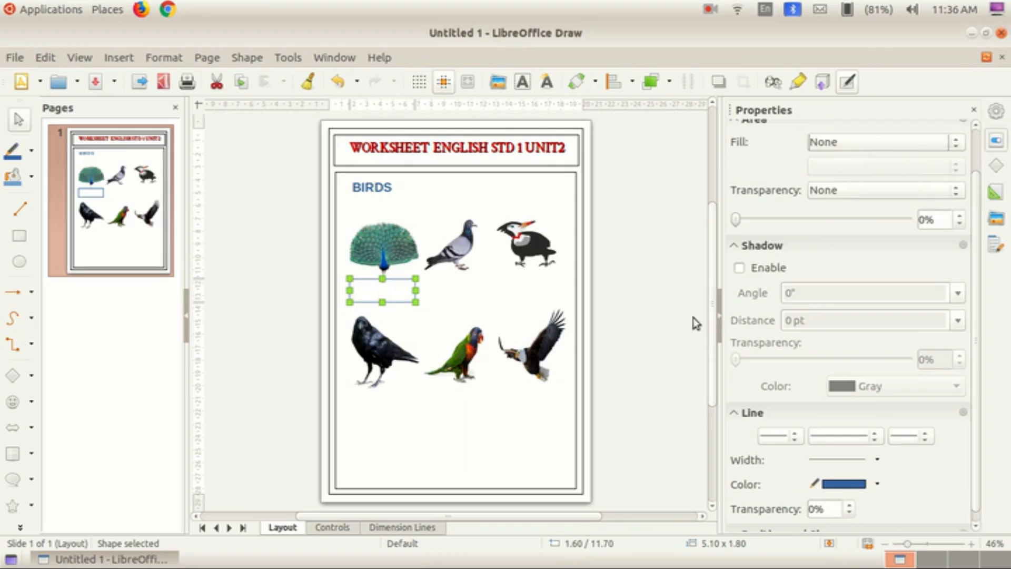
{"action": "left_click", "coordinate": [226, 357]}
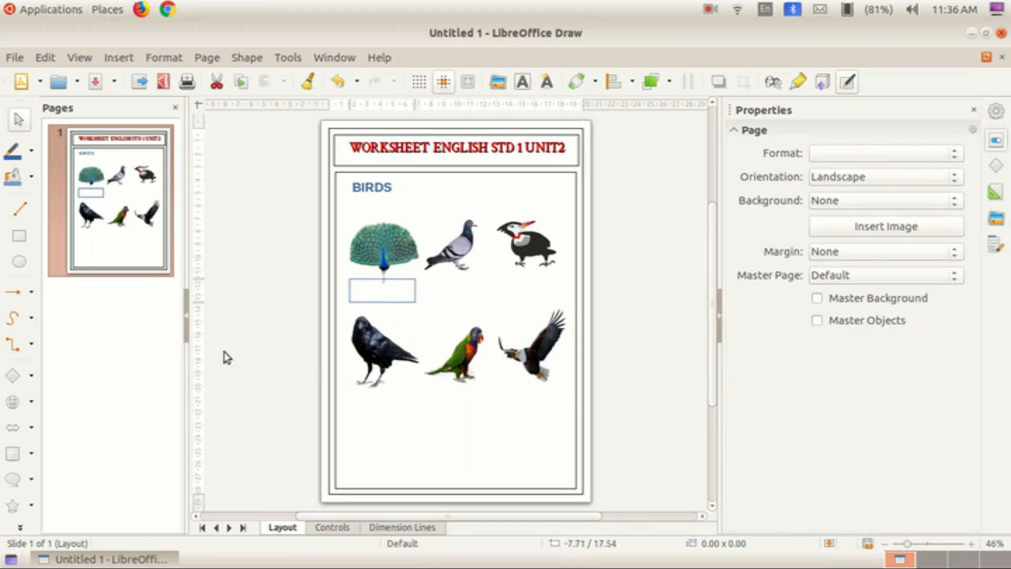
- Draw a rectangle about 5.4 × 1.9 cm directly below the pigeon and set its fill to None
{"action": "left_click", "coordinate": [21, 238]}
{"action": "key", "text": "Escape"}
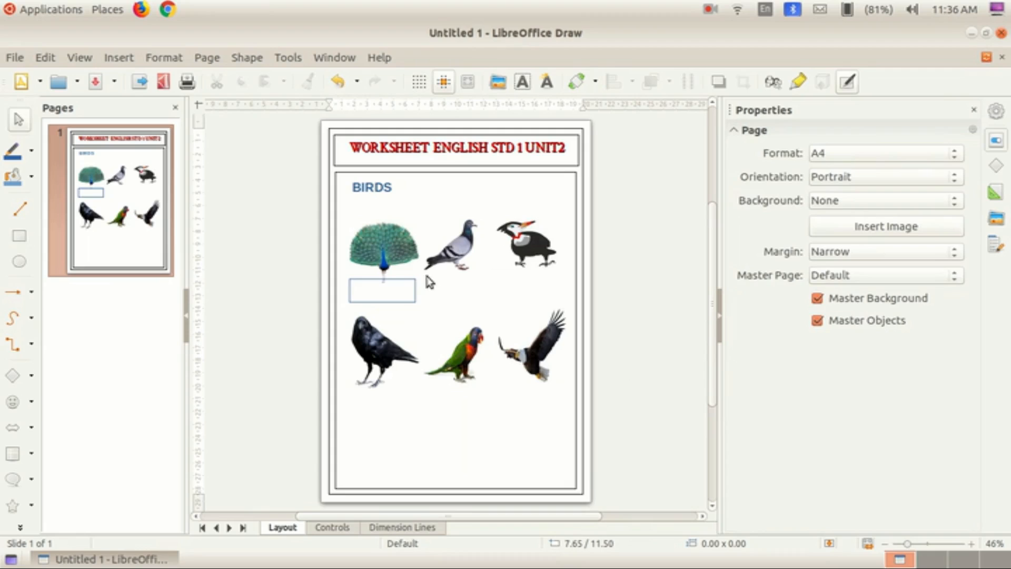
{"action": "left_click", "coordinate": [19, 236]}
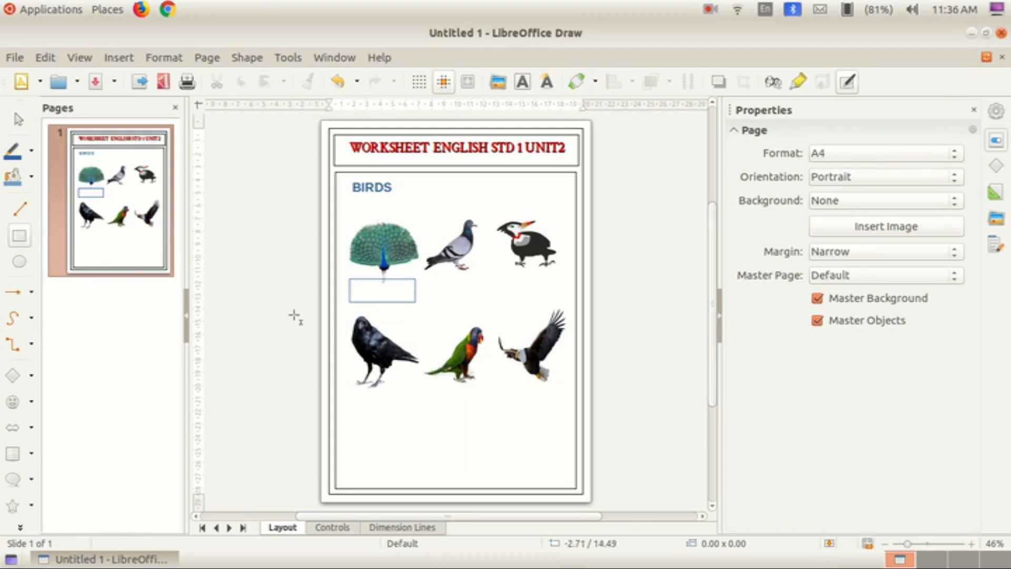
{"action": "left_click_drag", "start_coordinate": [425, 279], "coordinate": [497, 304]}
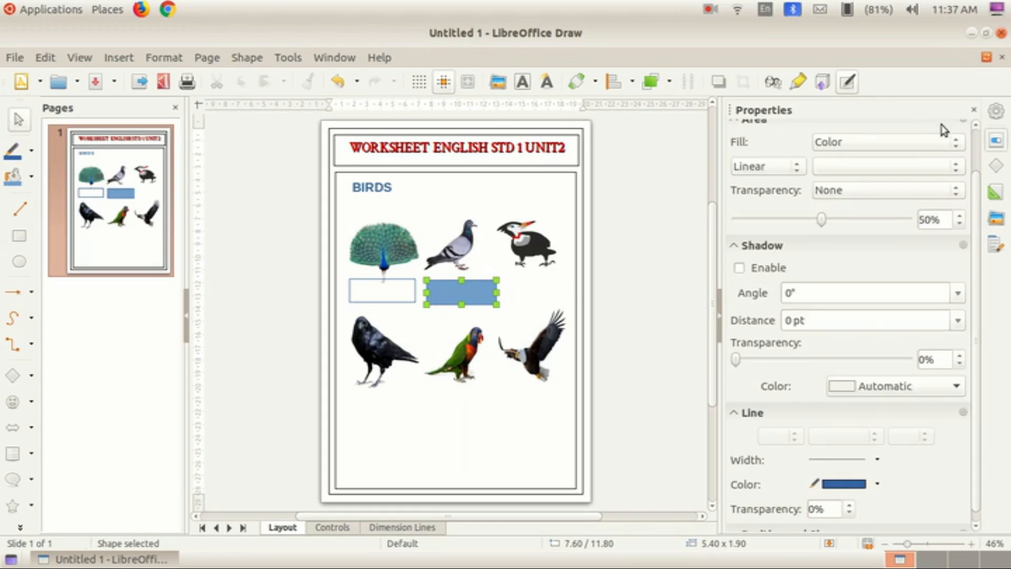
{"action": "left_click", "coordinate": [906, 143]}
{"action": "left_click", "coordinate": [902, 158]}
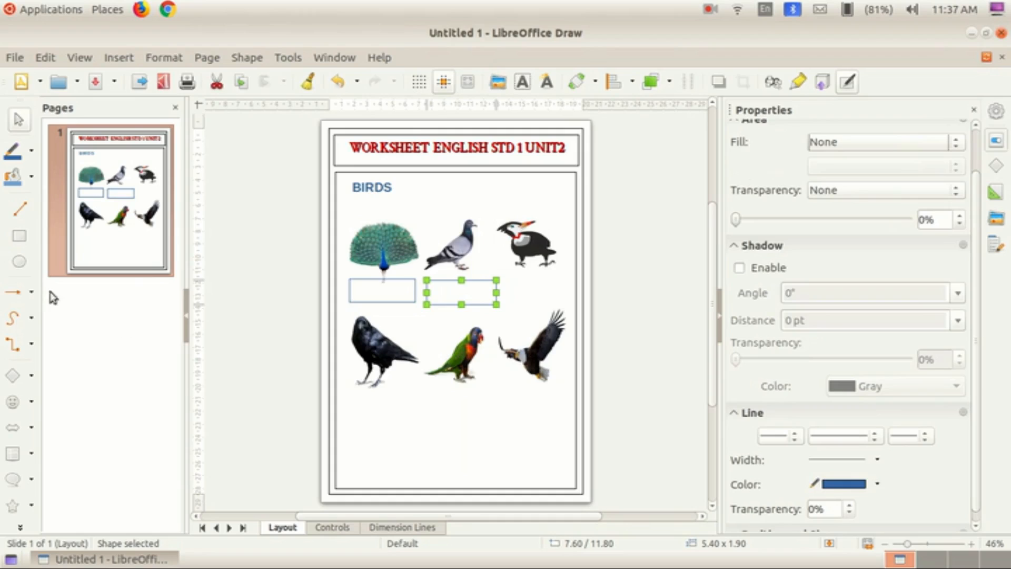
- Draw a rectangle about 4.7 × 2 cm below the black-and-white bird and set its fill to None
{"action": "left_click", "coordinate": [25, 239]}
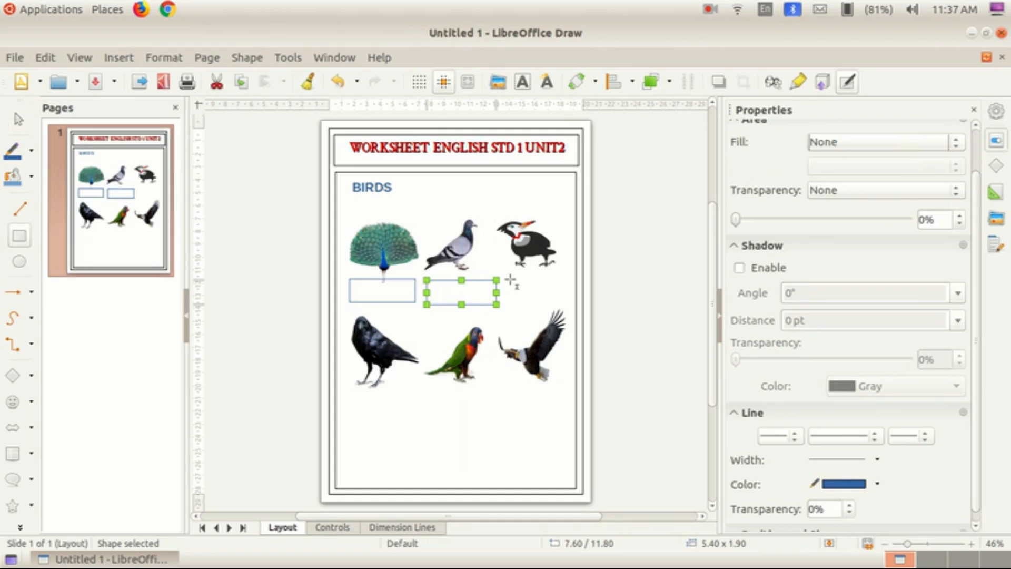
{"action": "left_click_drag", "start_coordinate": [510, 279], "coordinate": [572, 304]}
{"action": "left_click", "coordinate": [867, 140]}
{"action": "left_click", "coordinate": [860, 159]}
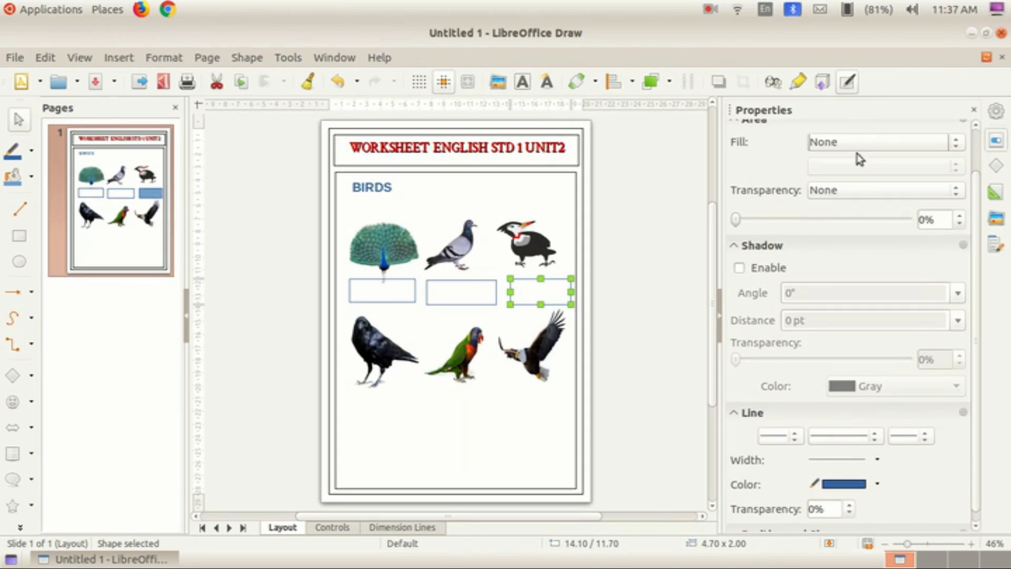
- Draw a rectangle about 5.7 × 2.5 cm directly below the crow and set its fill to None
{"action": "left_click", "coordinate": [18, 236]}
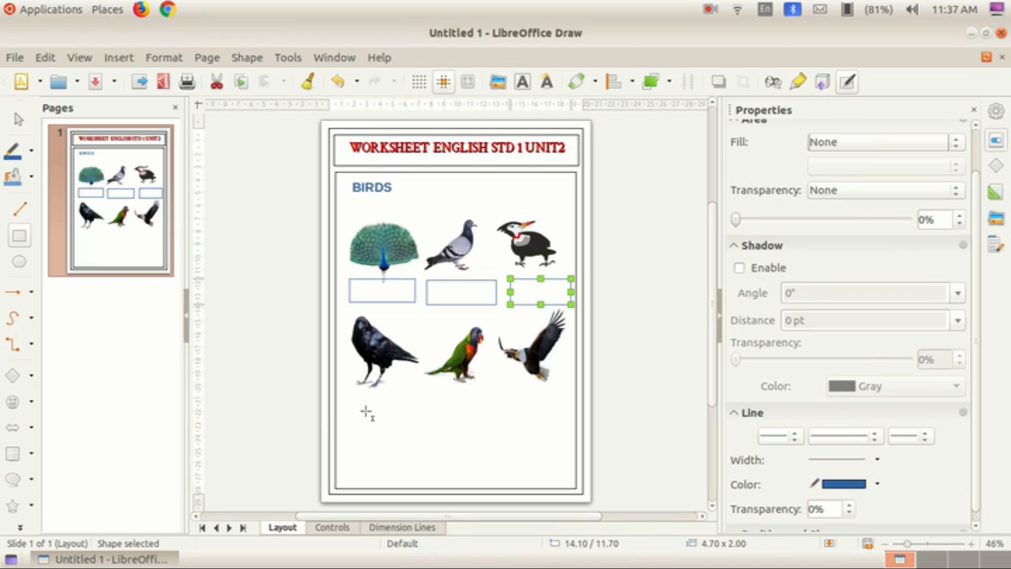
{"action": "left_click_drag", "start_coordinate": [353, 393], "coordinate": [428, 426]}
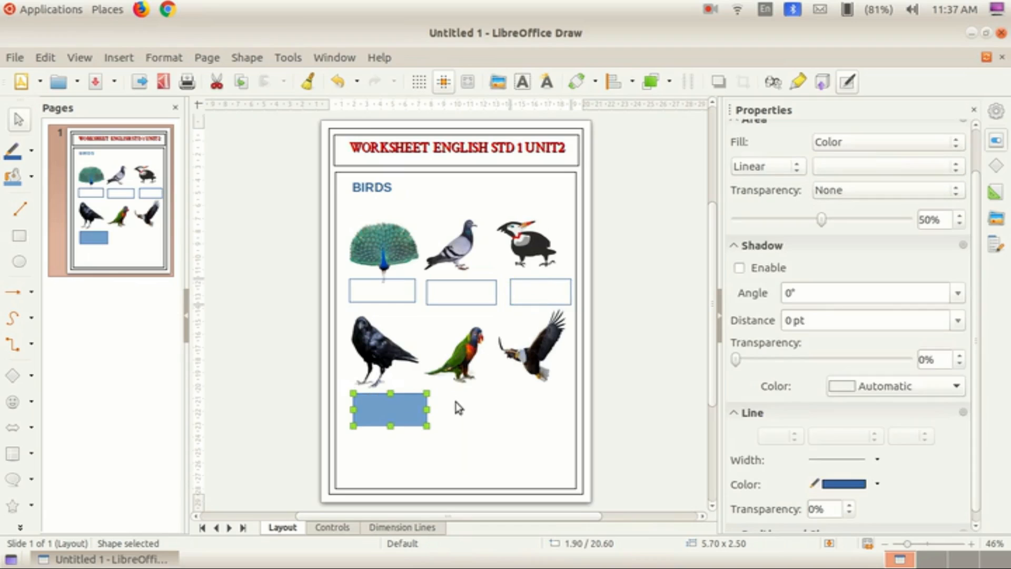
{"action": "left_click", "coordinate": [894, 145]}
{"action": "left_click", "coordinate": [860, 158]}
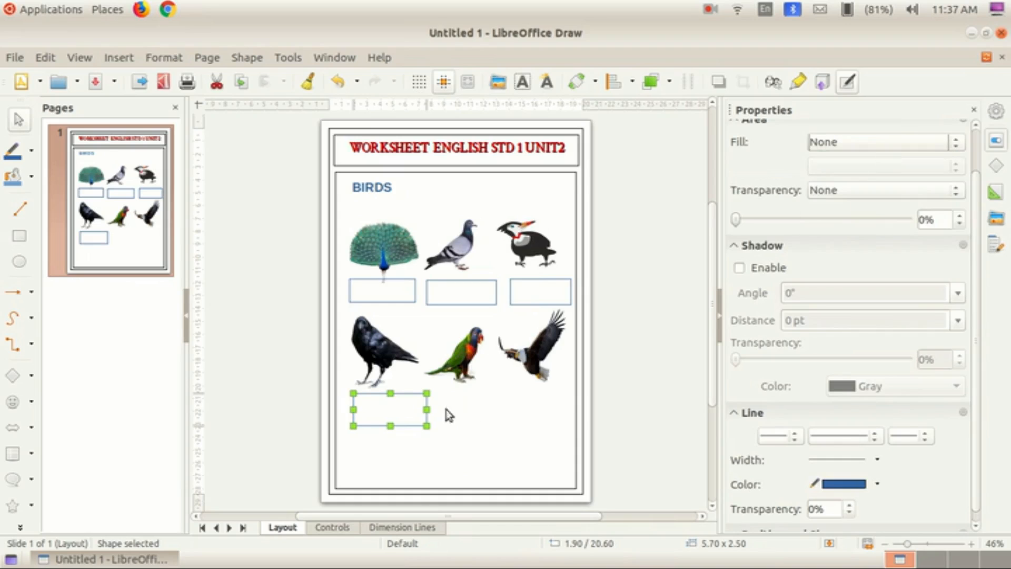
{"action": "left_click", "coordinate": [467, 427]}
- Draw a rectangle about 4.6 × 2.3 cm directly below the parrot and set its fill to None
{"action": "left_click", "coordinate": [19, 238]}
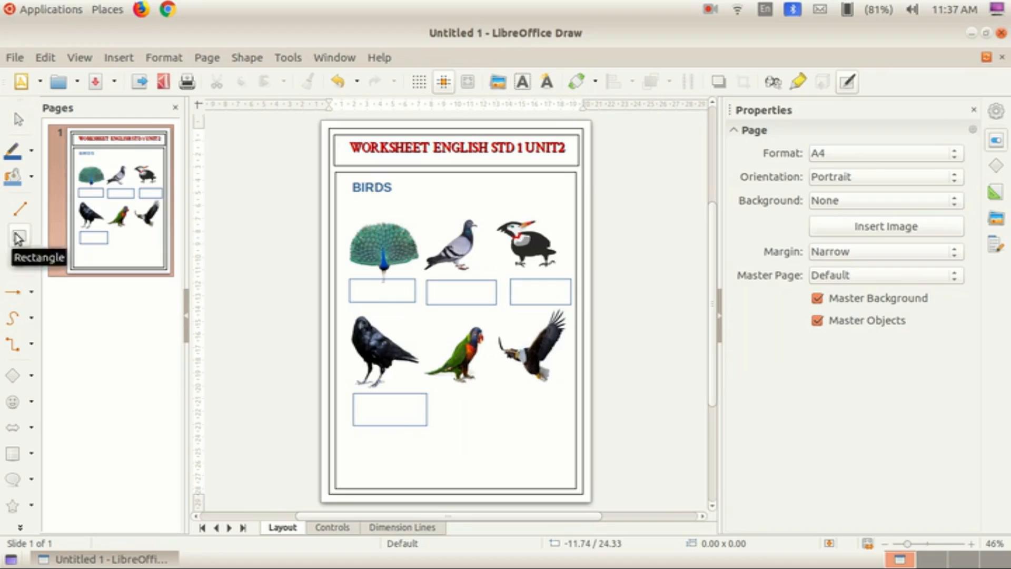
{"action": "mouse_move", "coordinate": [446, 395]}
{"action": "left_mouse_down"}
{"action": "mouse_move", "coordinate": [469, 428]}
{"action": "mouse_move", "coordinate": [505, 424]}
{"action": "left_mouse_up"}
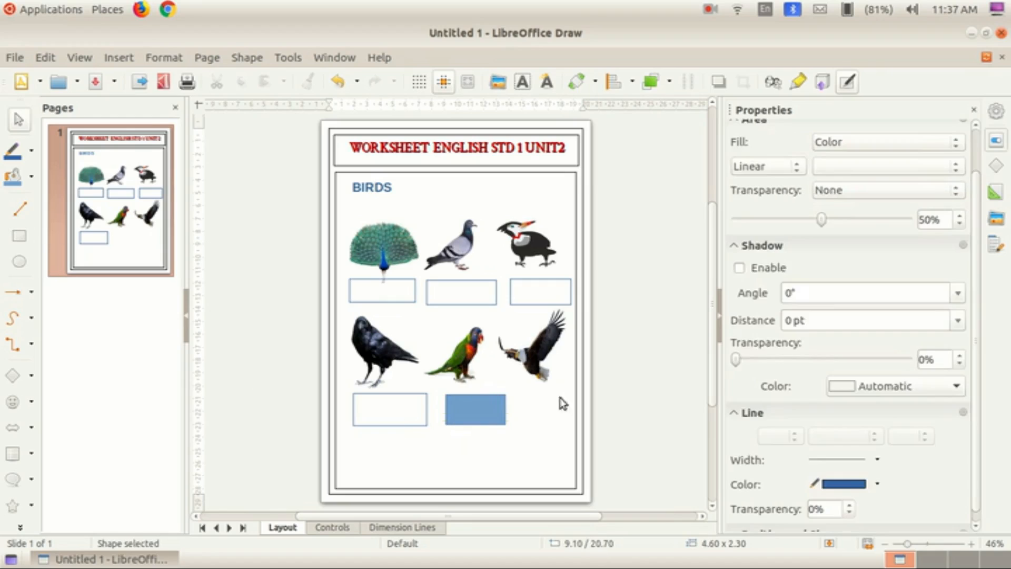
{"action": "left_click", "coordinate": [903, 144]}
{"action": "left_click", "coordinate": [891, 157]}
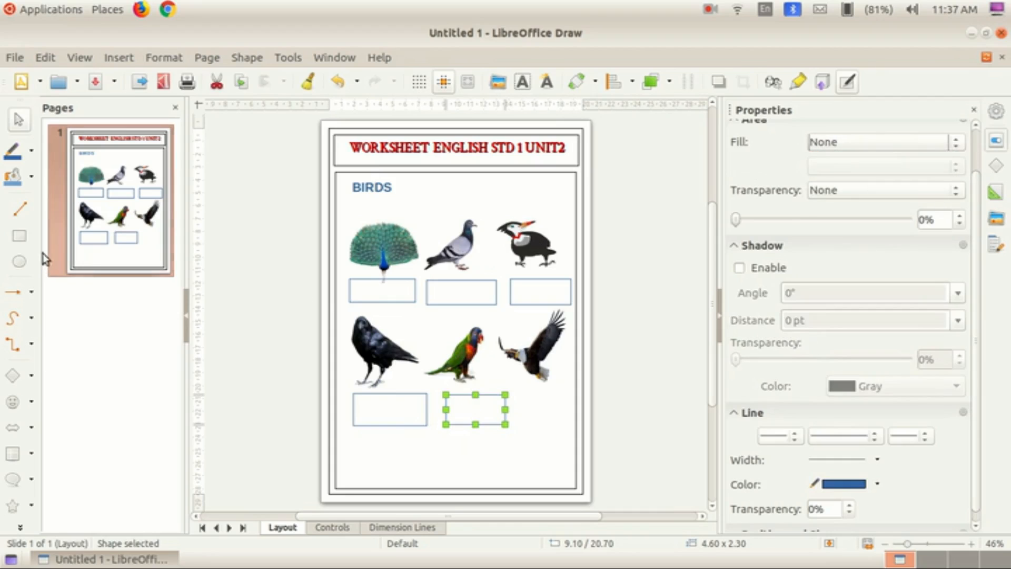
- Draw a rectangle about 4.3 × 2.3 cm directly below the eagle and set its fill to None
{"action": "left_click", "coordinate": [20, 235]}
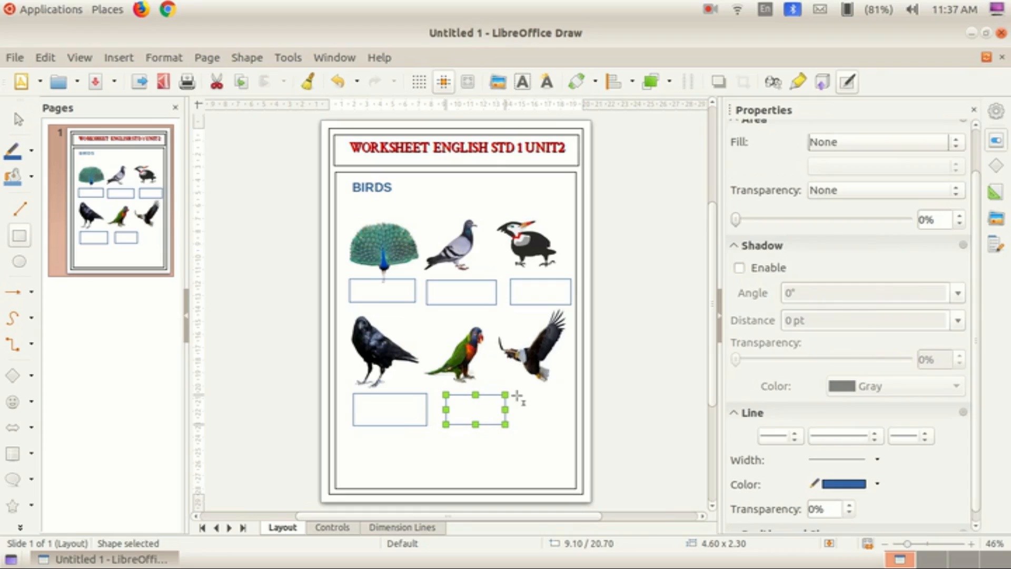
{"action": "left_click_drag", "start_coordinate": [517, 396], "coordinate": [574, 425]}
{"action": "left_click", "coordinate": [840, 144]}
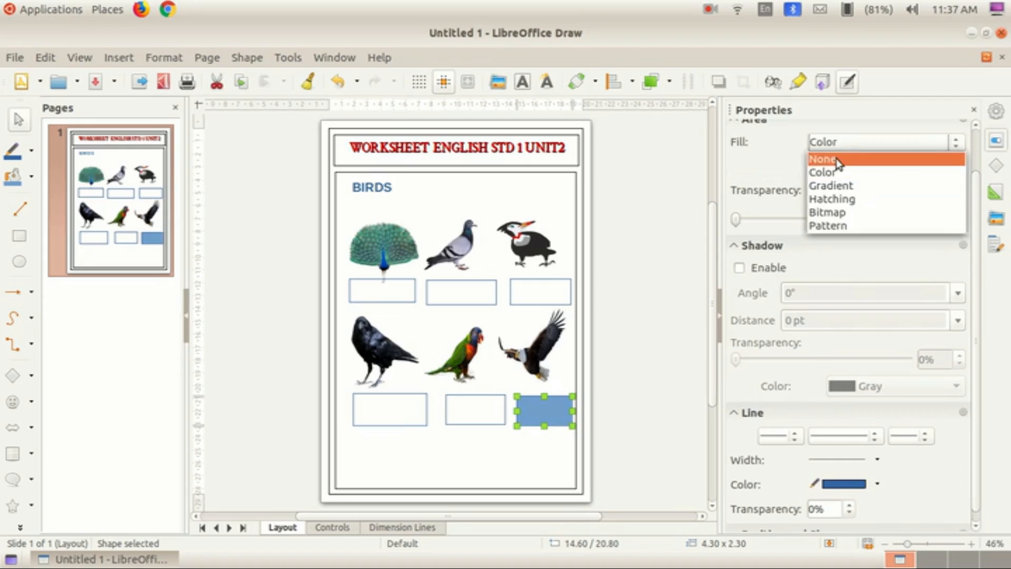
{"action": "left_click", "coordinate": [822, 159]}
{"action": "left_click", "coordinate": [430, 453]}
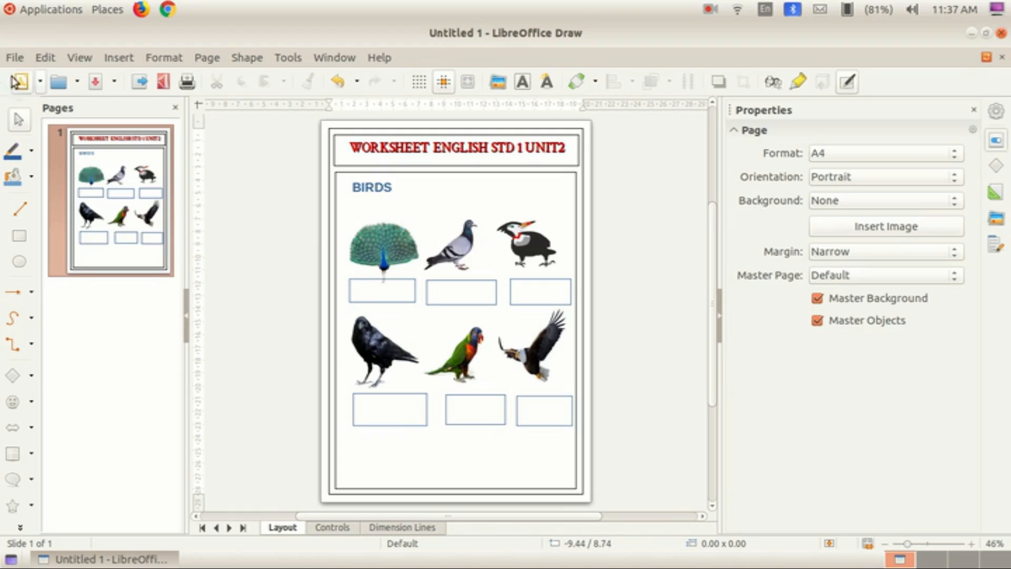
{"action": "left_click", "coordinate": [15, 59]}
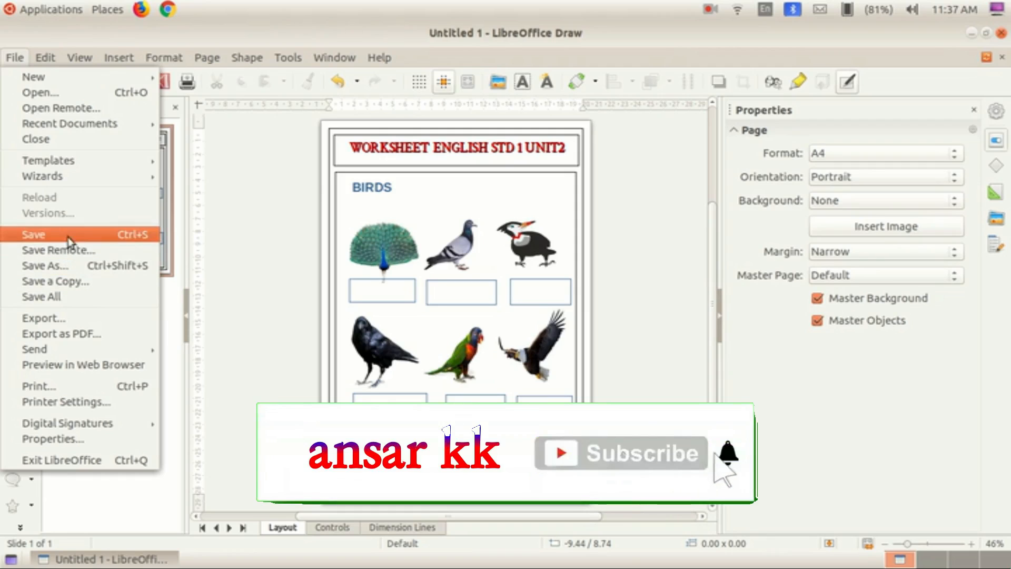
{"action": "left_click", "coordinate": [79, 316]}
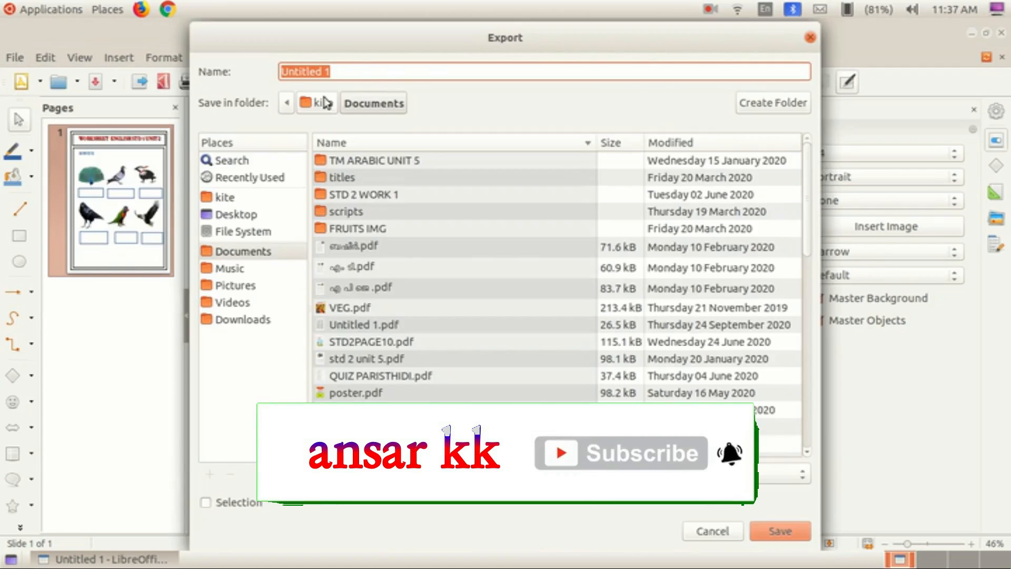
{"action": "double_click", "coordinate": [341, 71]}
{"action": "triple_click", "coordinate": [341, 71]}
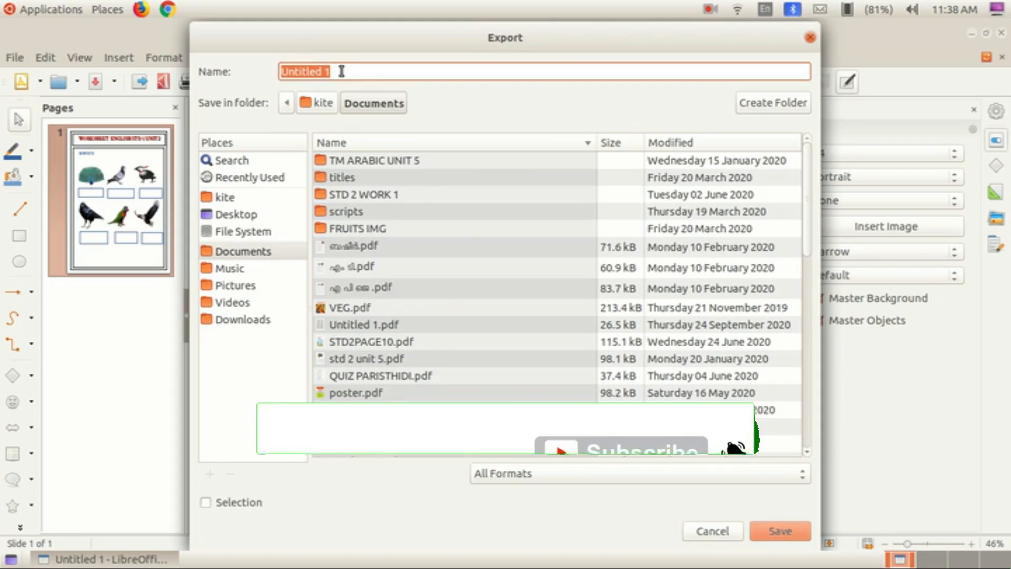
{"action": "type", "text": "BI"}
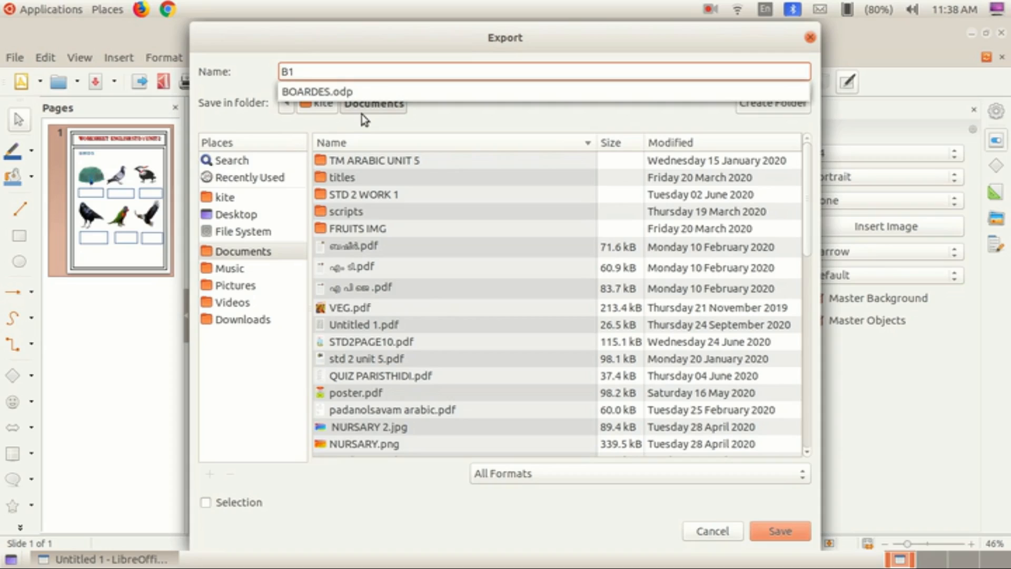
{"action": "type", "text": "IRDS"}
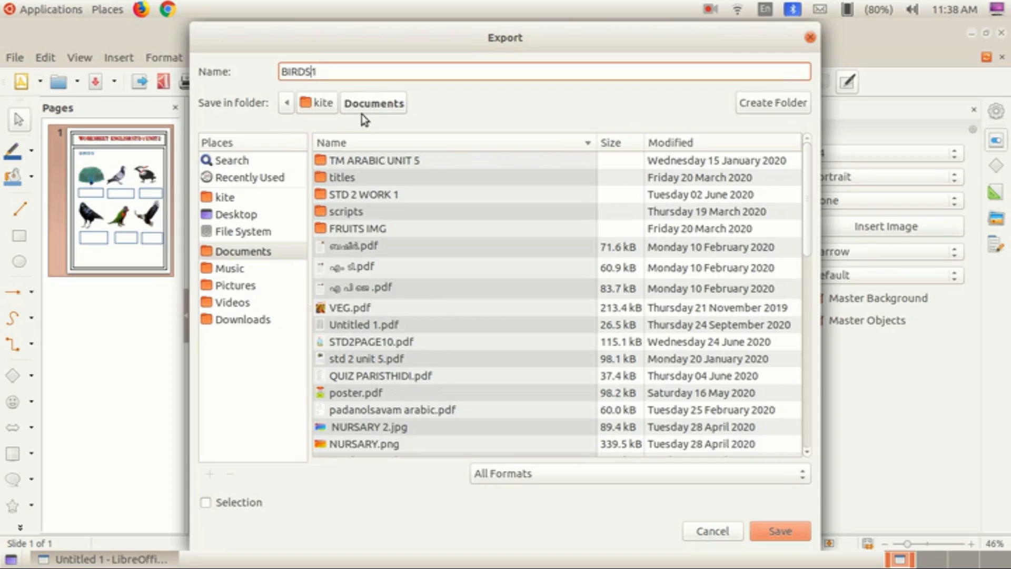
{"action": "left_click", "coordinate": [246, 215]}
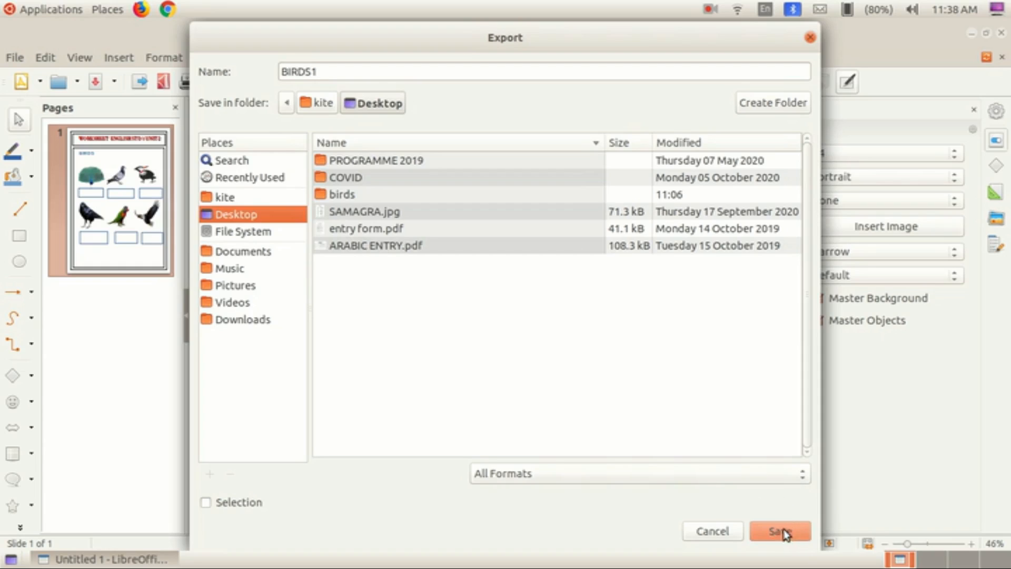
{"action": "left_click", "coordinate": [767, 476]}
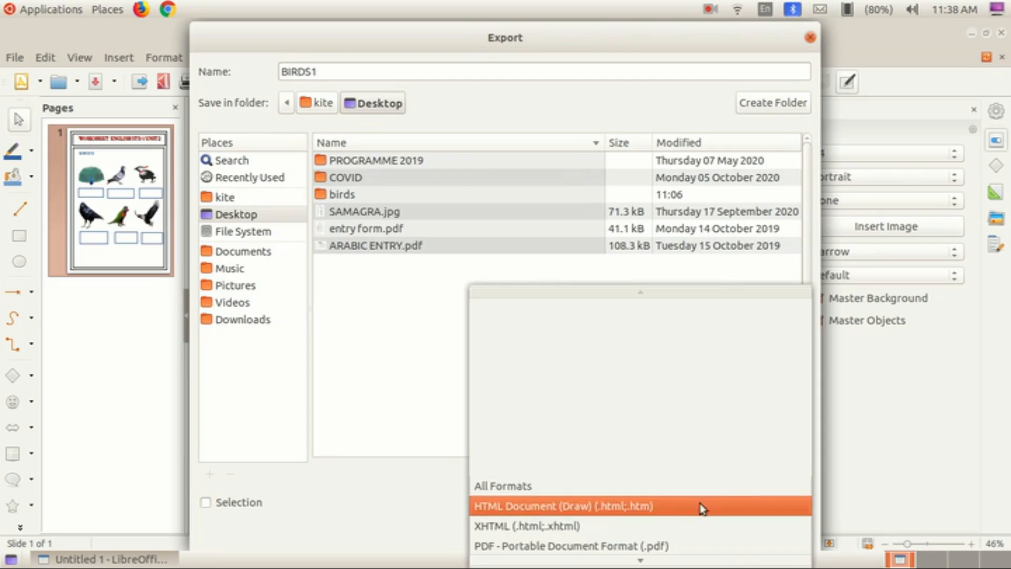
{"action": "scroll", "coordinate": [687, 518], "scroll_direction": "down", "scroll_amount": 3}
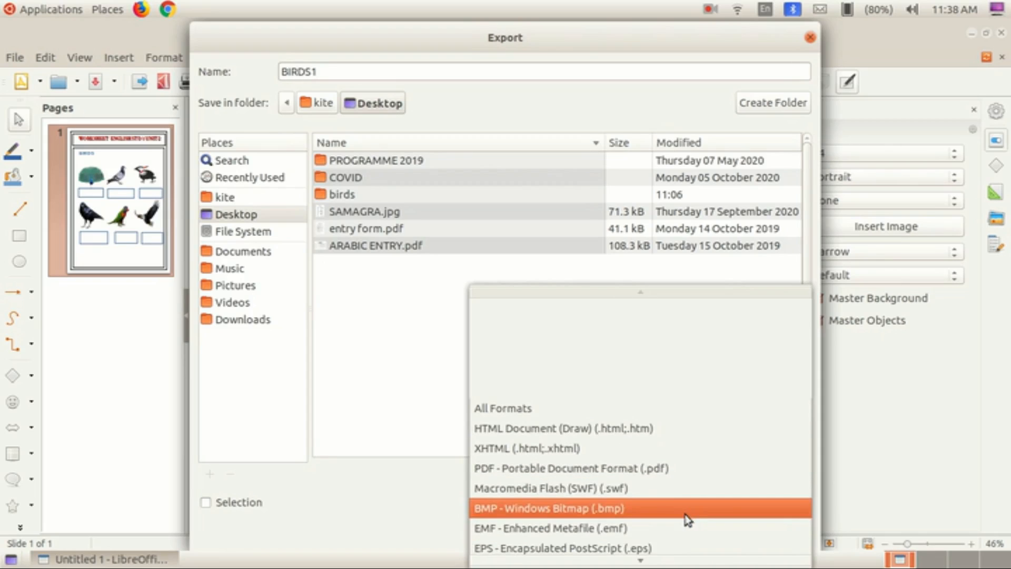
{"action": "scroll", "coordinate": [686, 517], "scroll_direction": "down", "scroll_amount": 2}
{"action": "scroll", "coordinate": [674, 518], "scroll_direction": "down", "scroll_amount": 1}
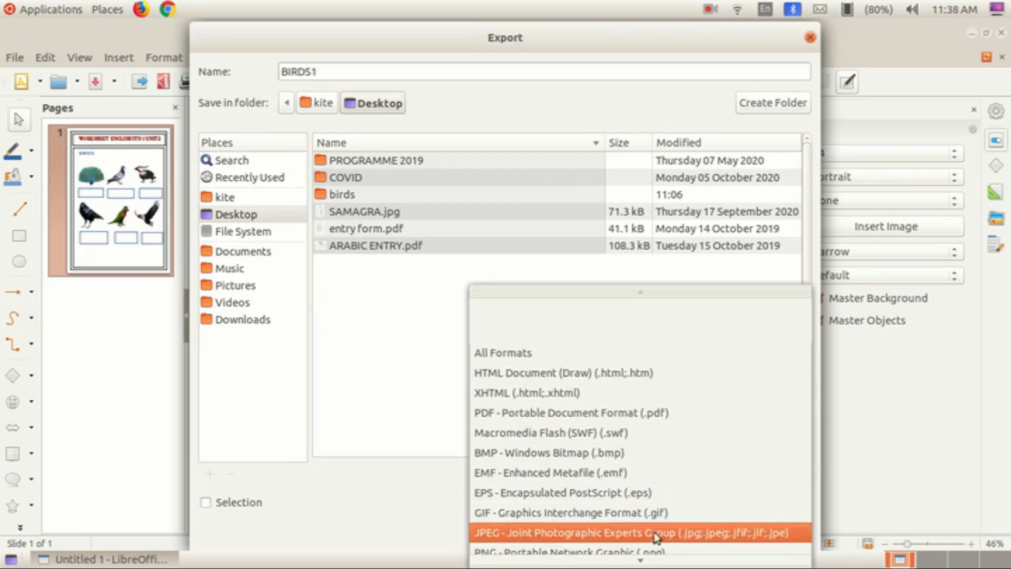
{"action": "left_click", "coordinate": [653, 527]}
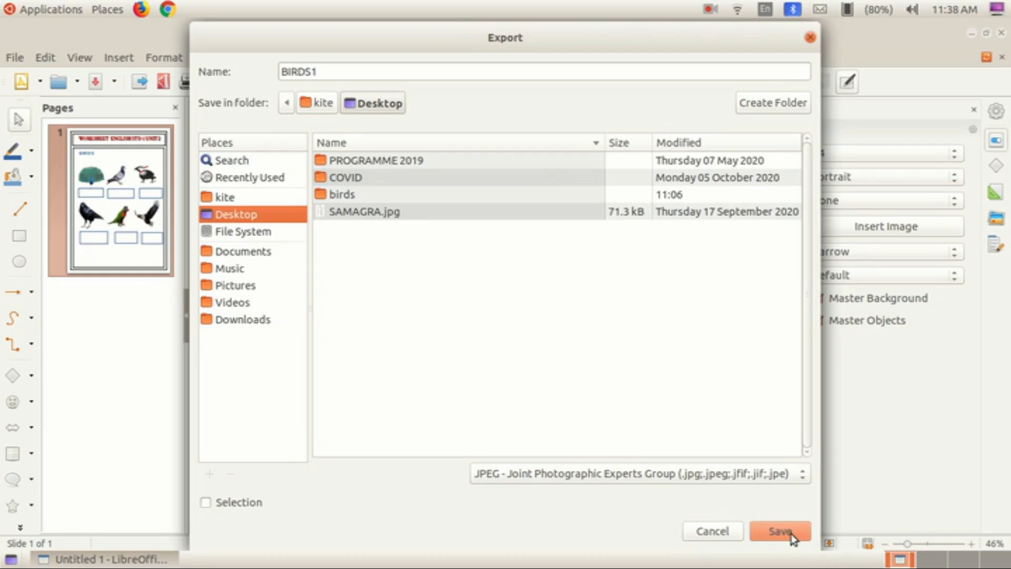
{"action": "left_click", "coordinate": [809, 38]}
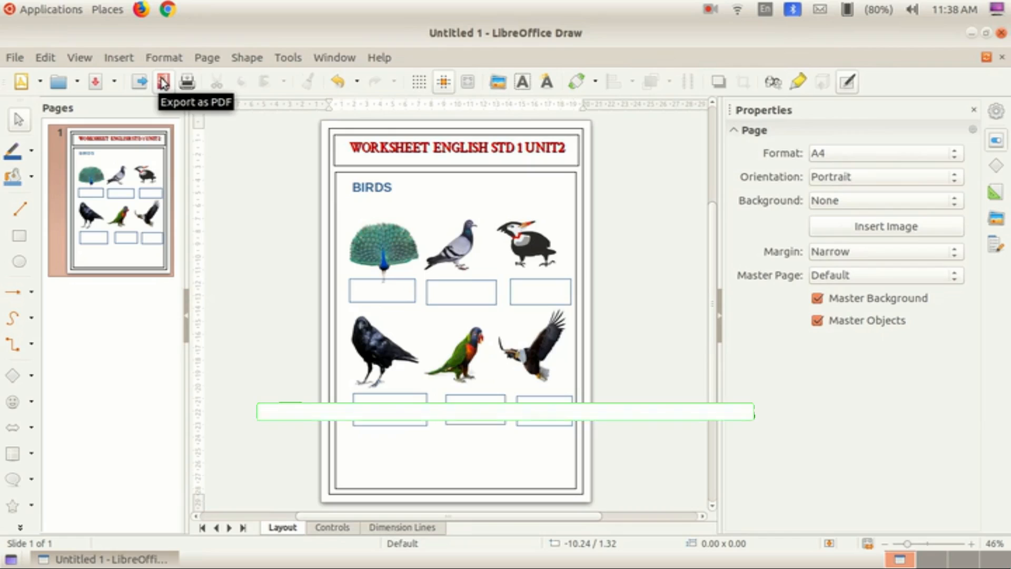
- Export the worksheet as a PDF named BIRDS to the Desktop folder with the default PDF options
{"action": "left_click", "coordinate": [17, 58]}
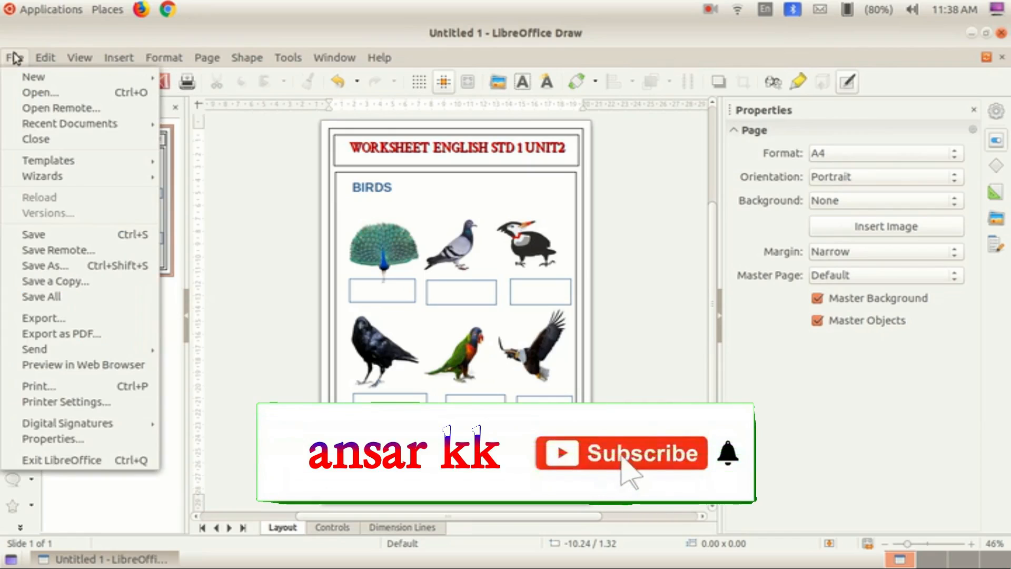
{"action": "left_click", "coordinate": [49, 334]}
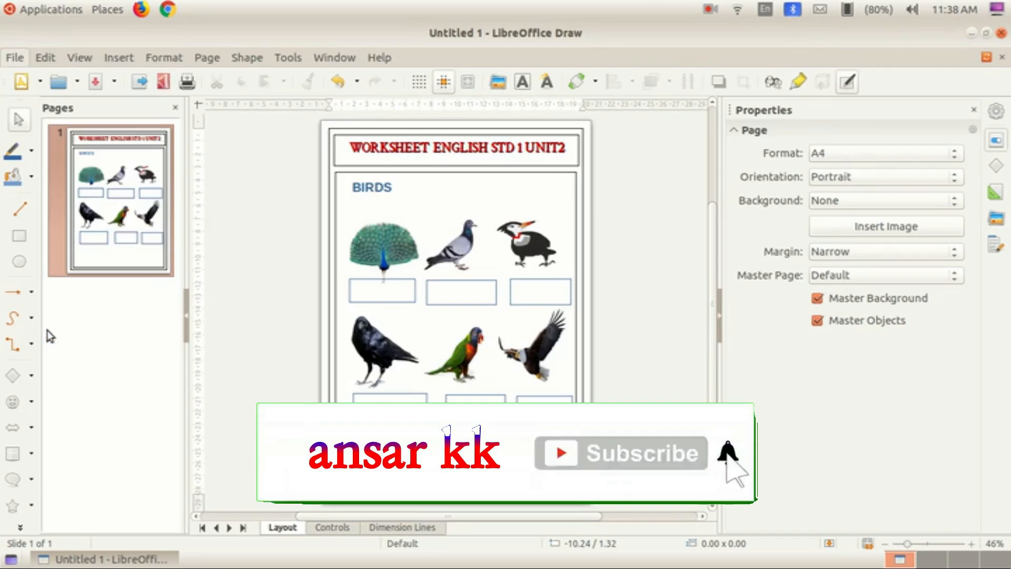
{"action": "left_click", "coordinate": [783, 457]}
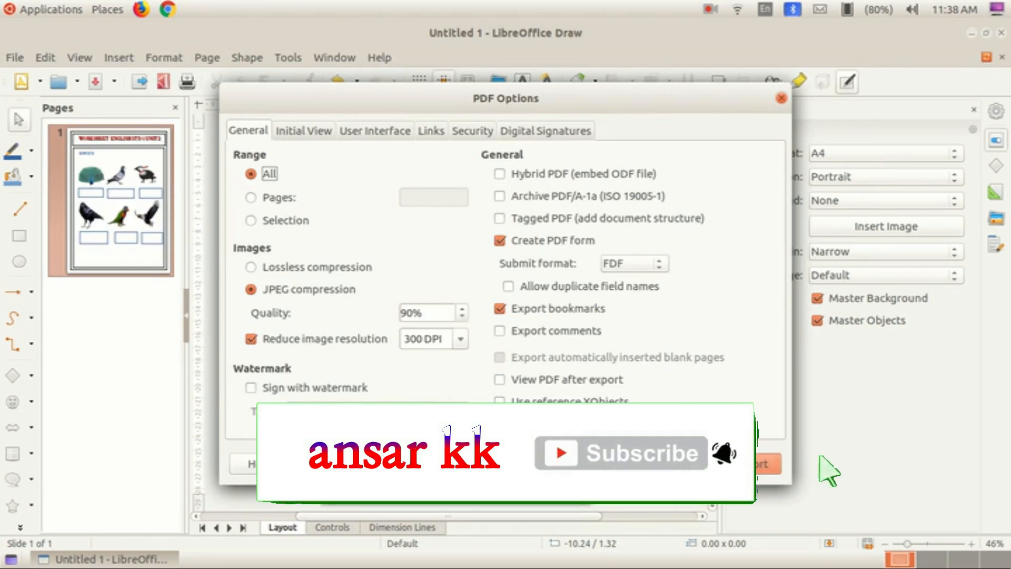
{"action": "left_click", "coordinate": [336, 73]}
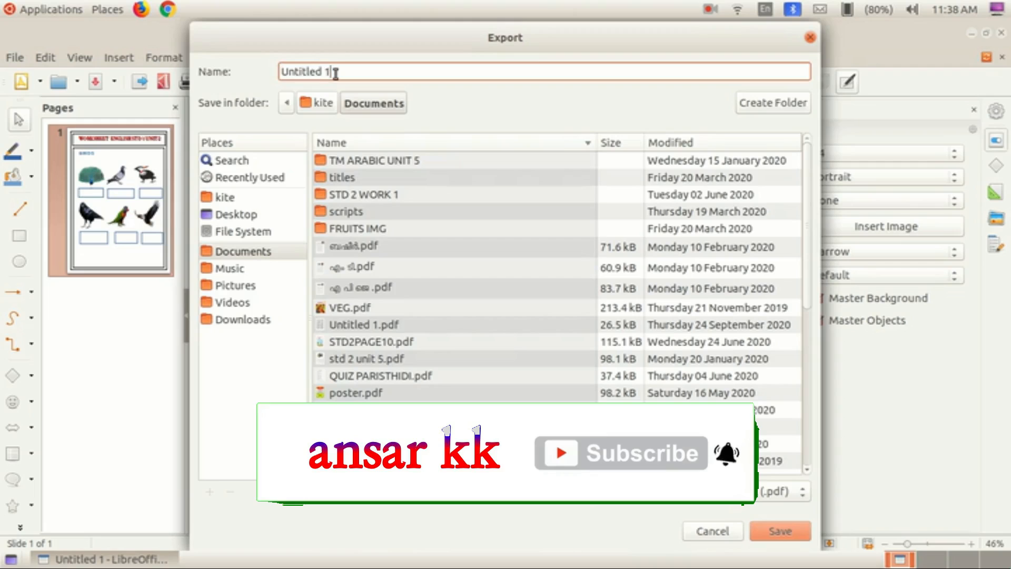
{"action": "triple_click", "coordinate": [336, 73]}
{"action": "type", "text": "BIRDS"}
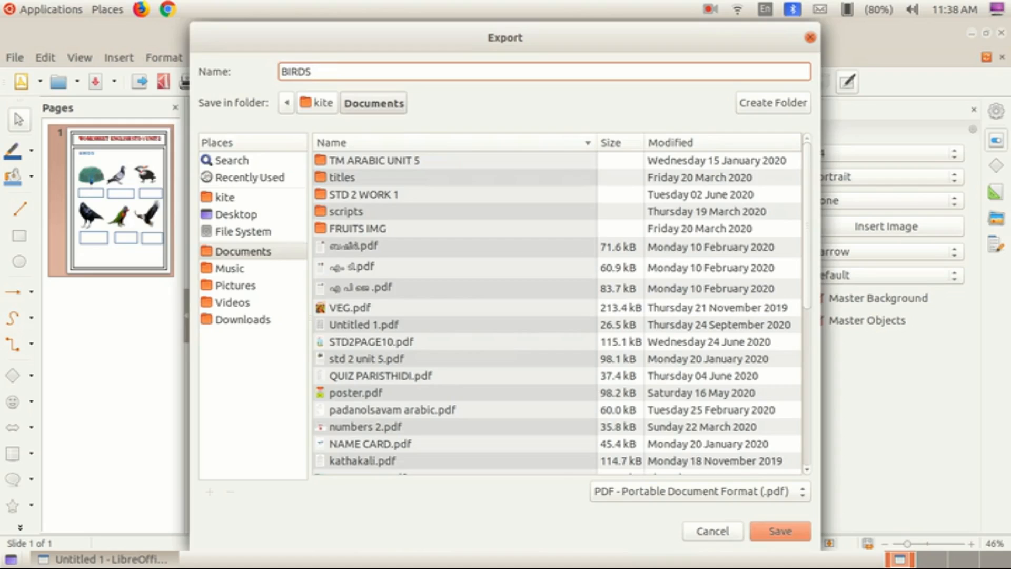
{"action": "left_click", "coordinate": [237, 215]}
{"action": "left_click", "coordinate": [776, 532]}
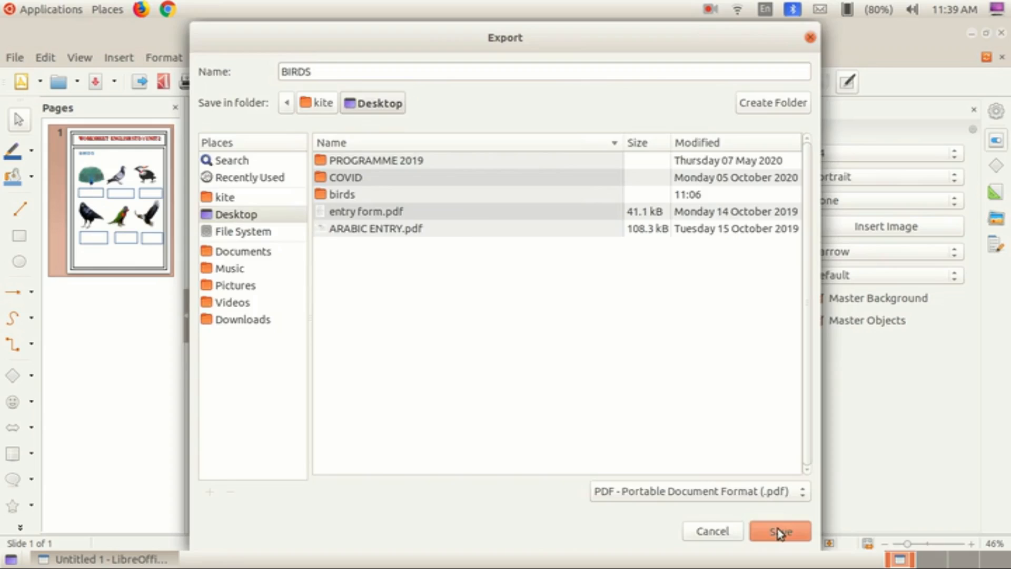
- Open BIRDS.pdf from the desktop in the document viewer, check the whole exported page and close it
{"action": "left_click", "coordinate": [973, 33]}
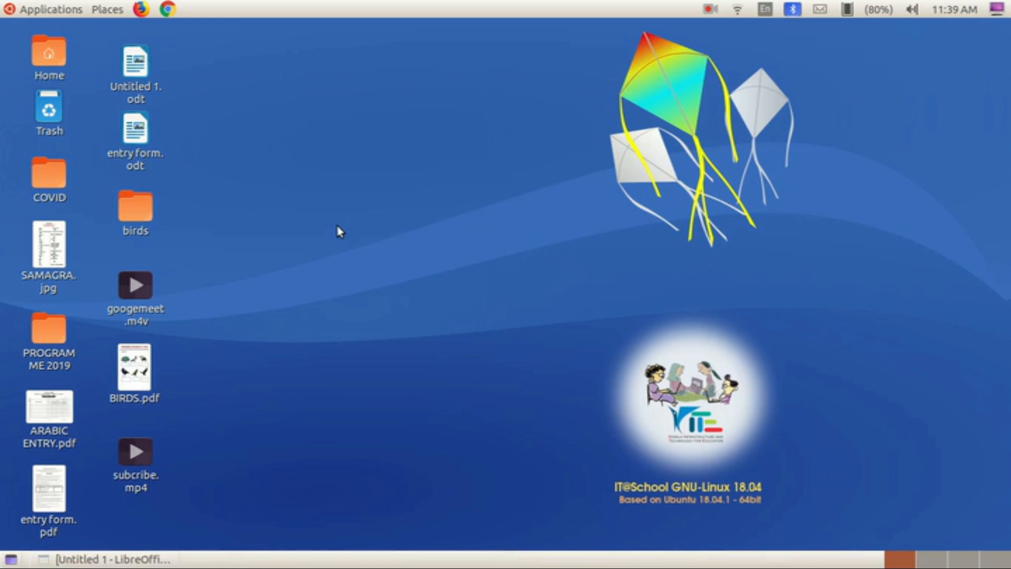
{"action": "double_click", "coordinate": [136, 375]}
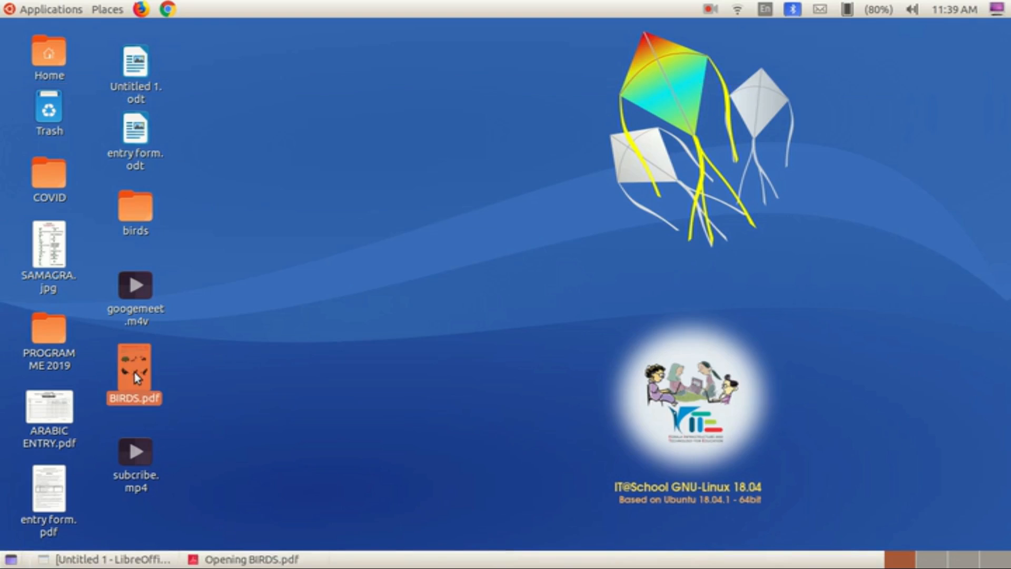
{"action": "scroll", "coordinate": [733, 411], "scroll_direction": "down", "scroll_amount": 5}
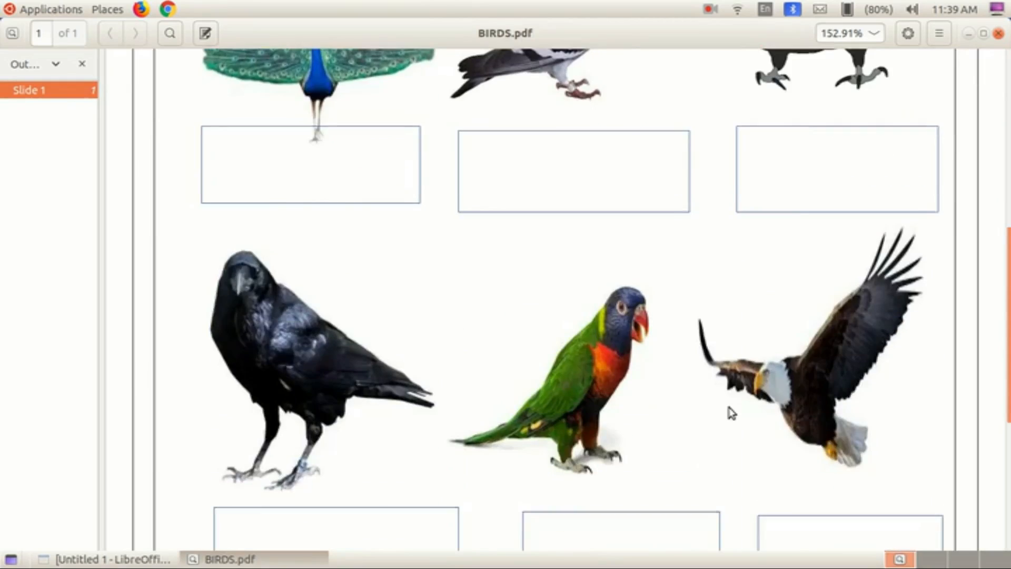
{"action": "scroll", "coordinate": [722, 419], "scroll_direction": "down", "scroll_amount": 3}
{"action": "scroll", "coordinate": [718, 422], "scroll_direction": "up", "scroll_amount": 10}
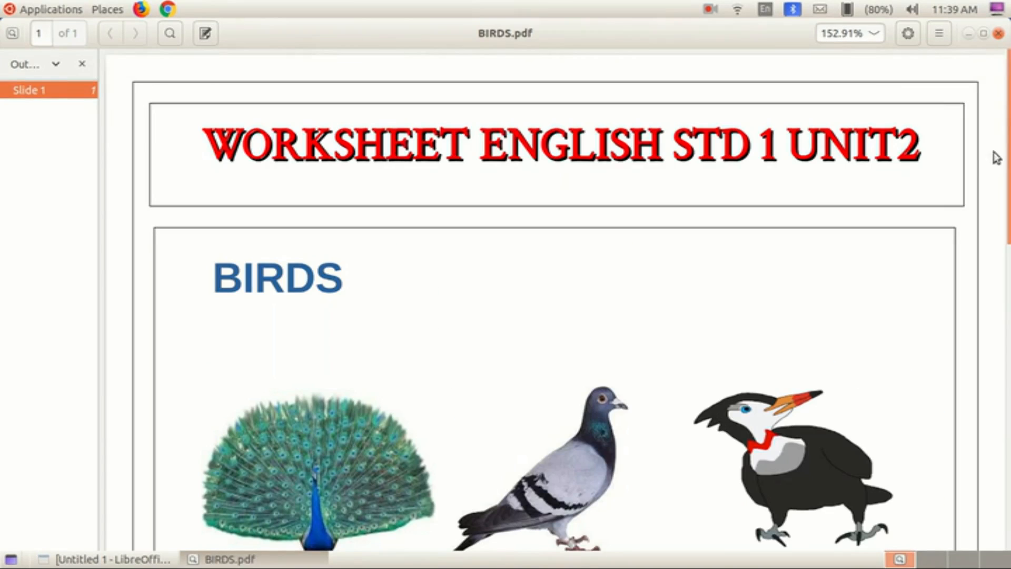
{"action": "left_click", "coordinate": [998, 34]}
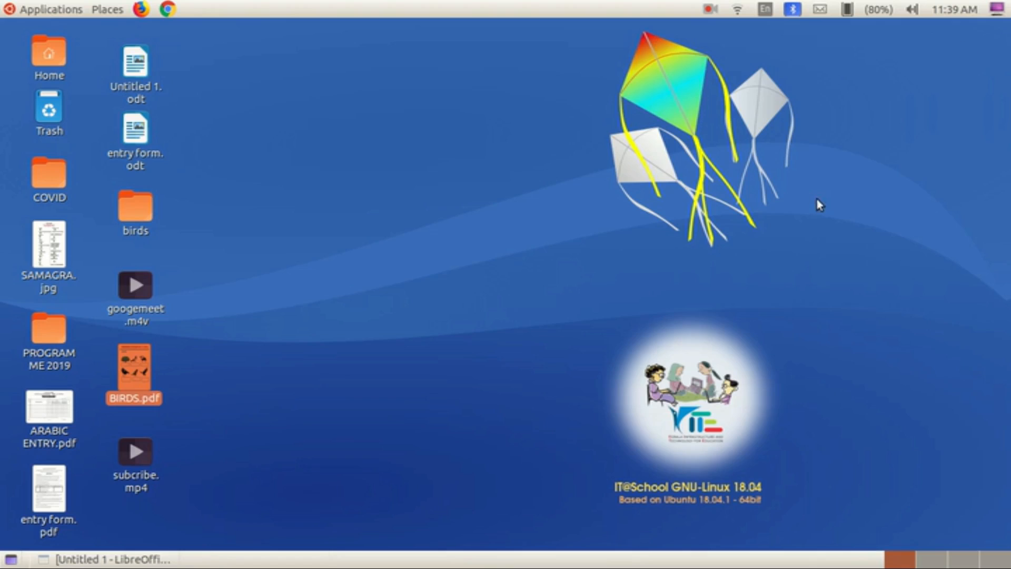